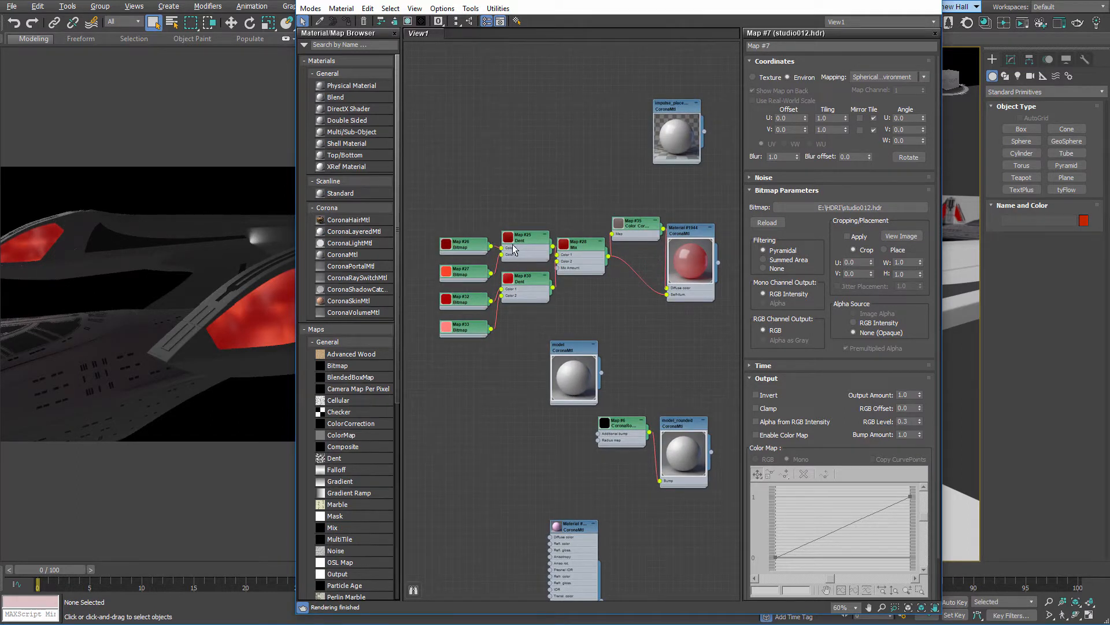
# Examine the Map #25 Dent node's parameters and its enlarged preview, and return the node beside the Map #28 Mix
pyautogui.scroll(6, 451, 254)
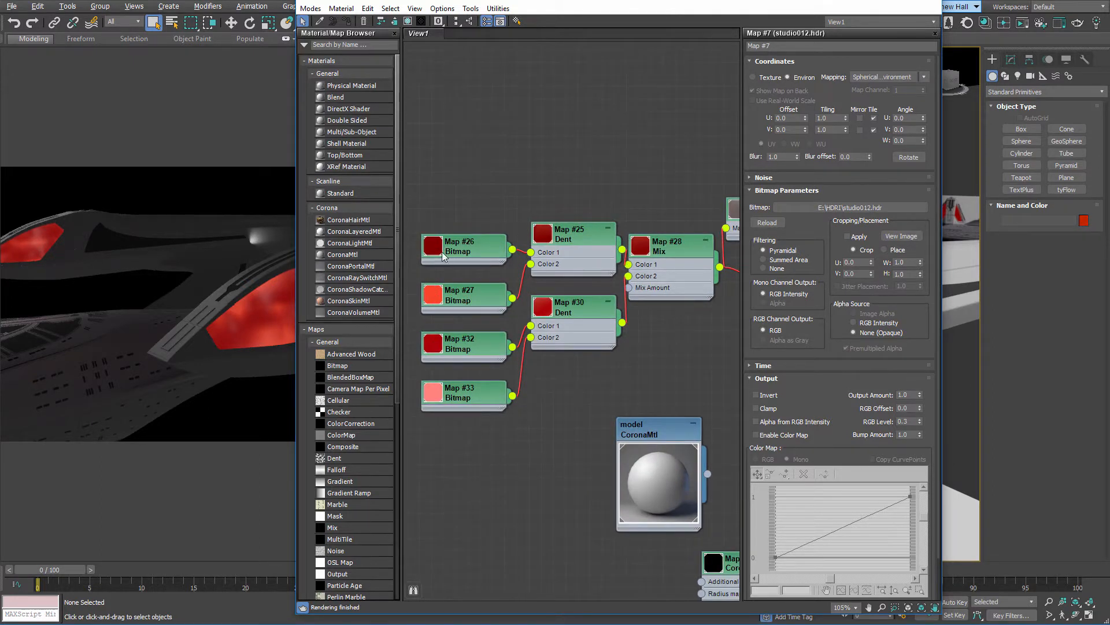
pyautogui.doubleClick(570, 242)
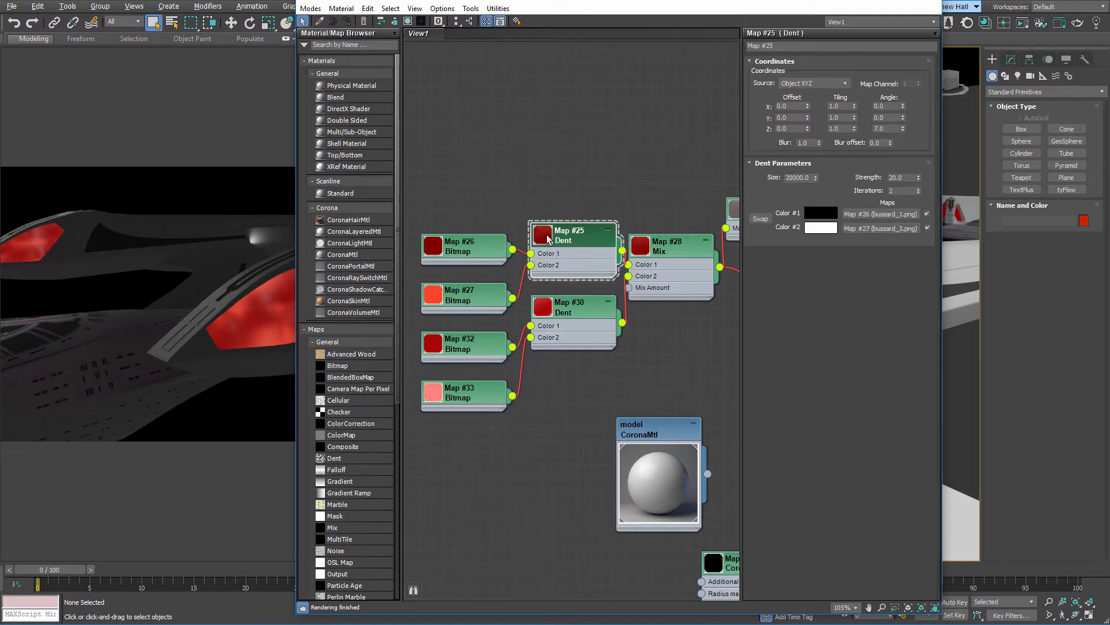
pyautogui.doubleClick(544, 235)
pyautogui.moveTo(559, 239); pyautogui.dragTo(559, 104)
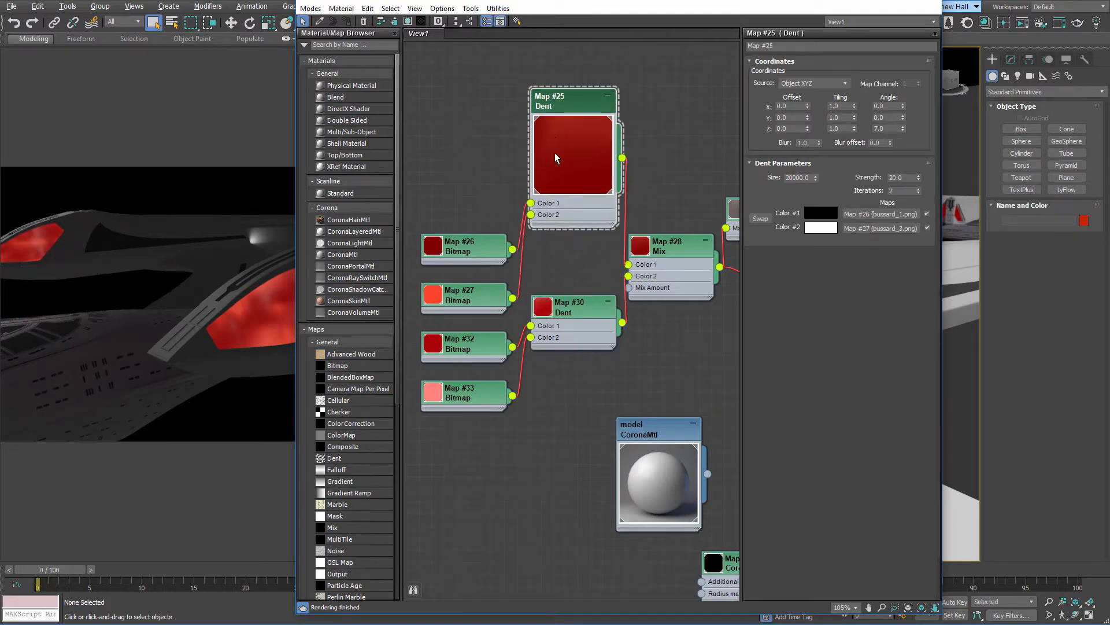
pyautogui.doubleClick(572, 140)
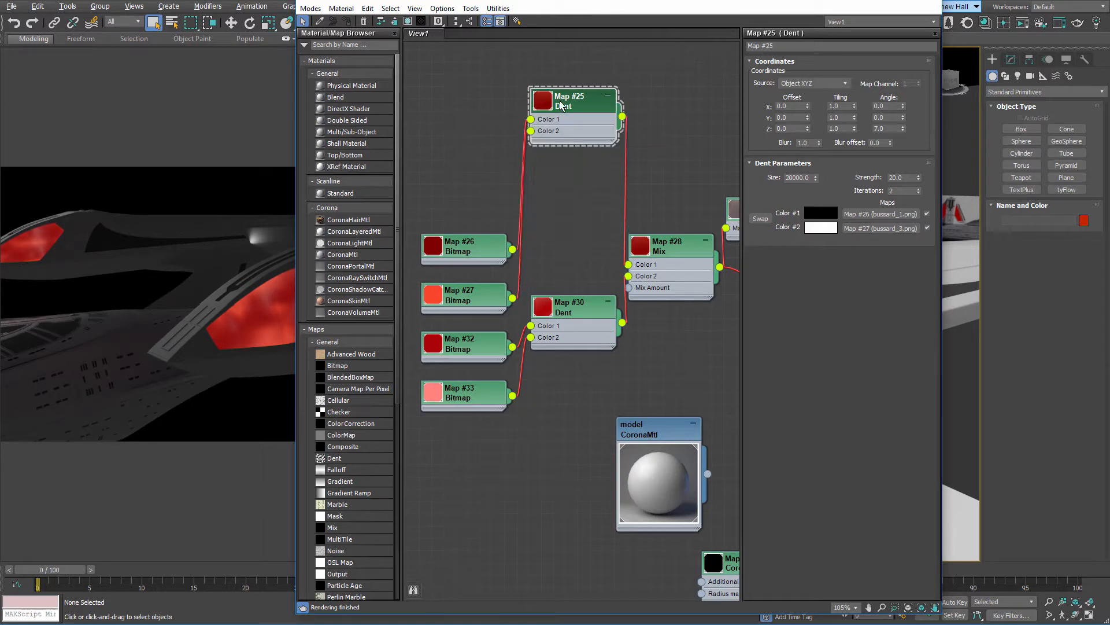
pyautogui.moveTo(561, 107); pyautogui.dragTo(561, 229)
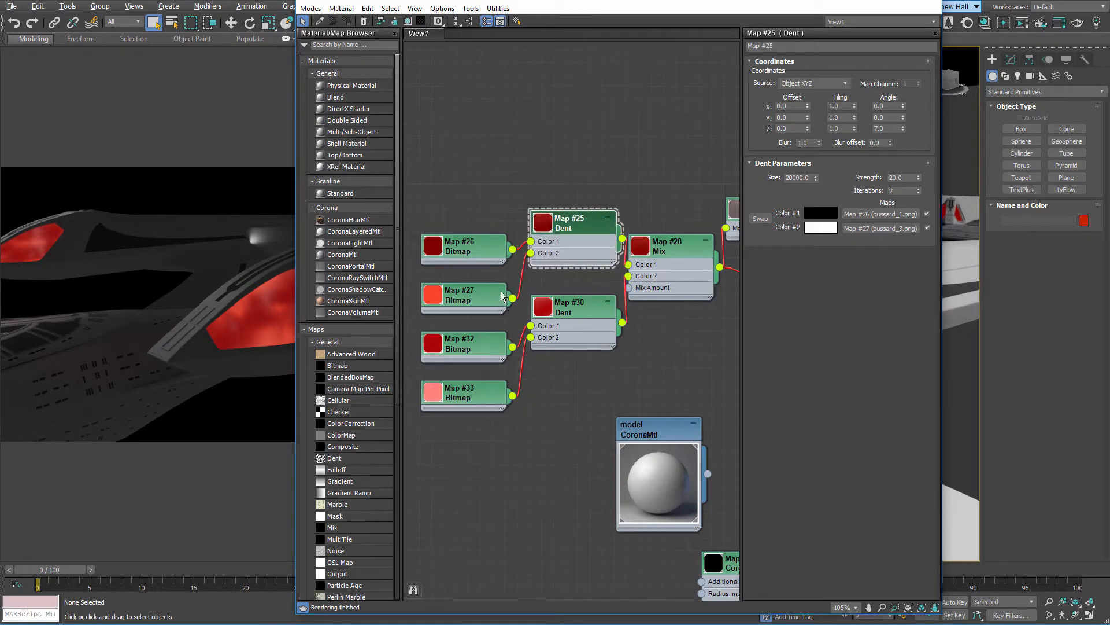
# Disconnect the Map #35 Color Correction from Material #1944's diffuse color and view the nacelles without it
pyautogui.moveTo(689, 209); pyautogui.dragTo(512, 226, button='middle')
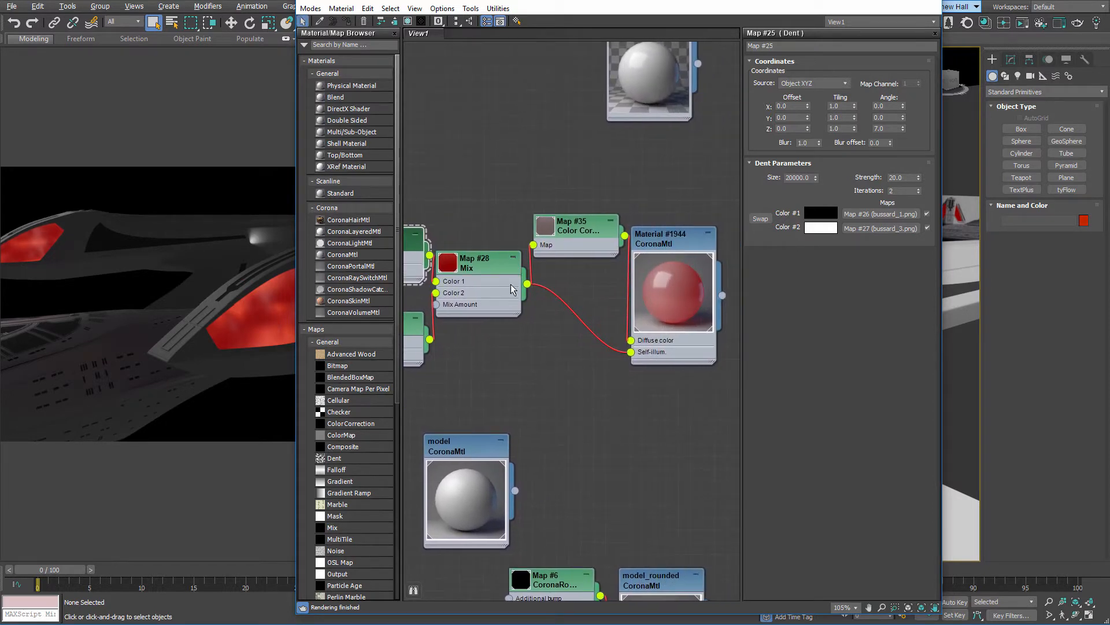
pyautogui.moveTo(481, 265); pyautogui.dragTo(487, 278)
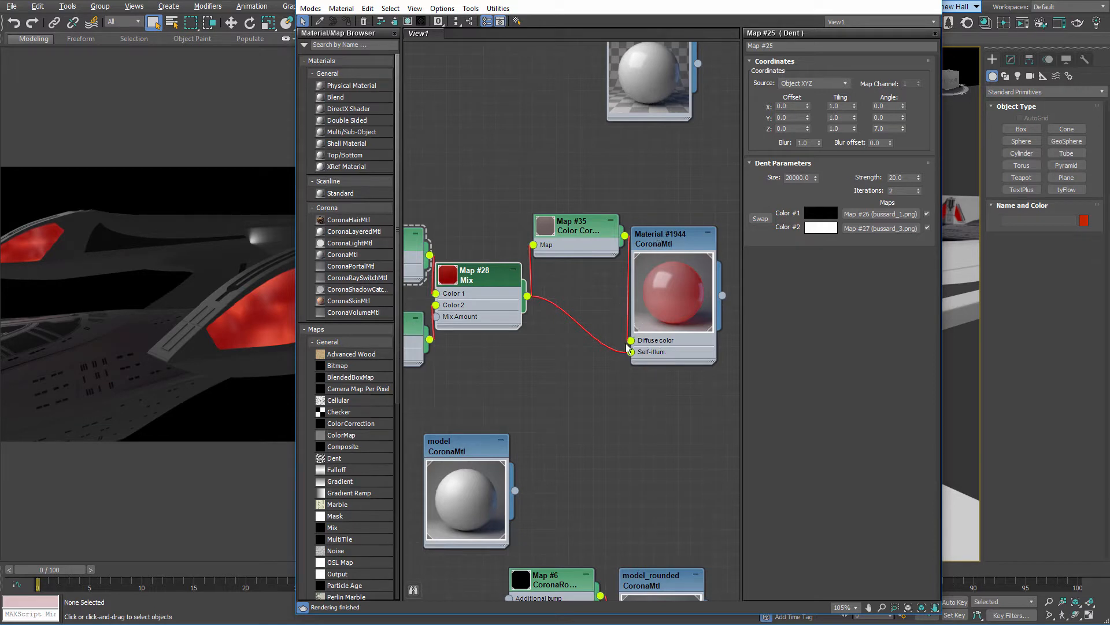
pyautogui.moveTo(632, 346); pyautogui.dragTo(595, 274)
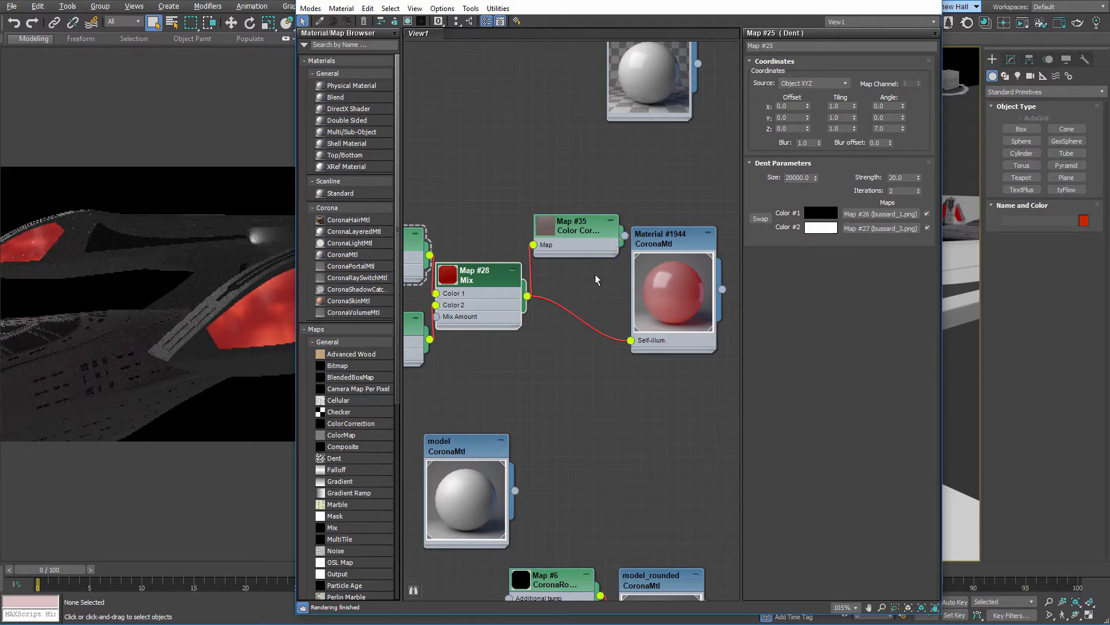
pyautogui.moveTo(766, 1); pyautogui.dragTo(524, 25)
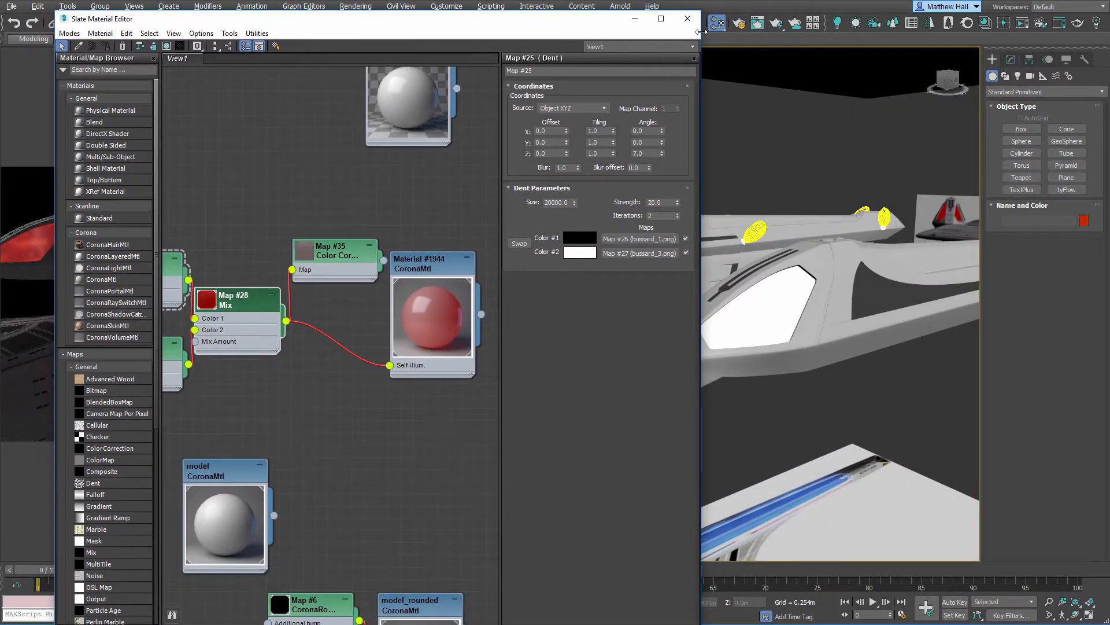
pyautogui.click(688, 18)
pyautogui.moveTo(671, 190); pyautogui.dragTo(707, 204, button='middle')
# Set the RGB level of the studio012.hdr environment bitmap to 1.0 and view the brighter-lit nacelles from the side
pyautogui.press('m')
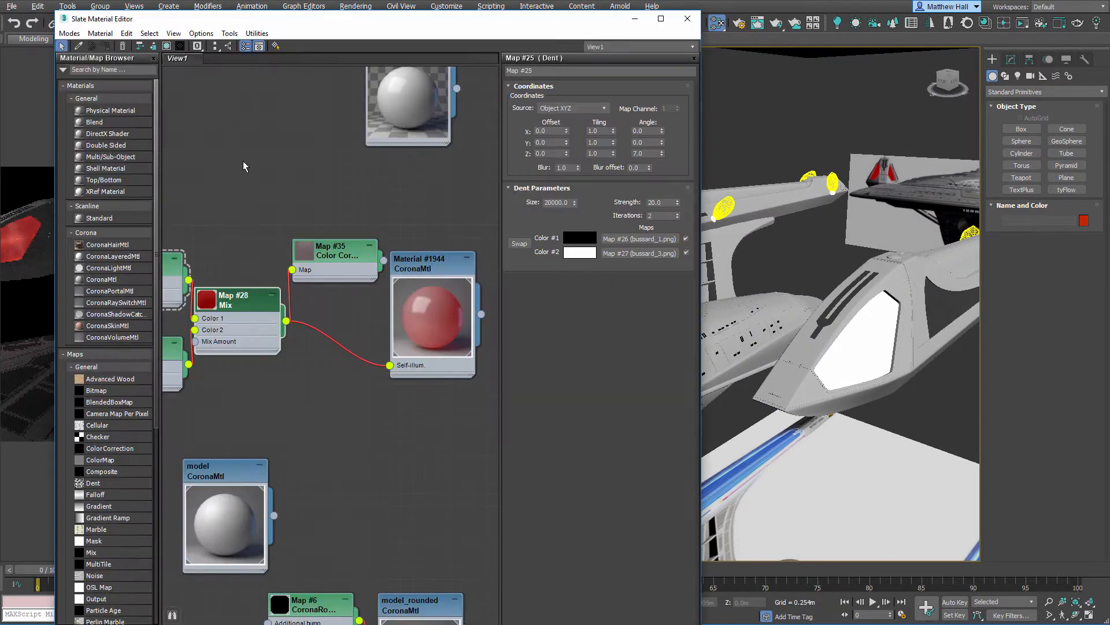
pyautogui.moveTo(249, 161); pyautogui.dragTo(353, 173, button='middle')
pyautogui.scroll(-3, 298, 216)
pyautogui.moveTo(281, 193); pyautogui.dragTo(439, 184, button='middle')
pyautogui.scroll(-3, 341, 224)
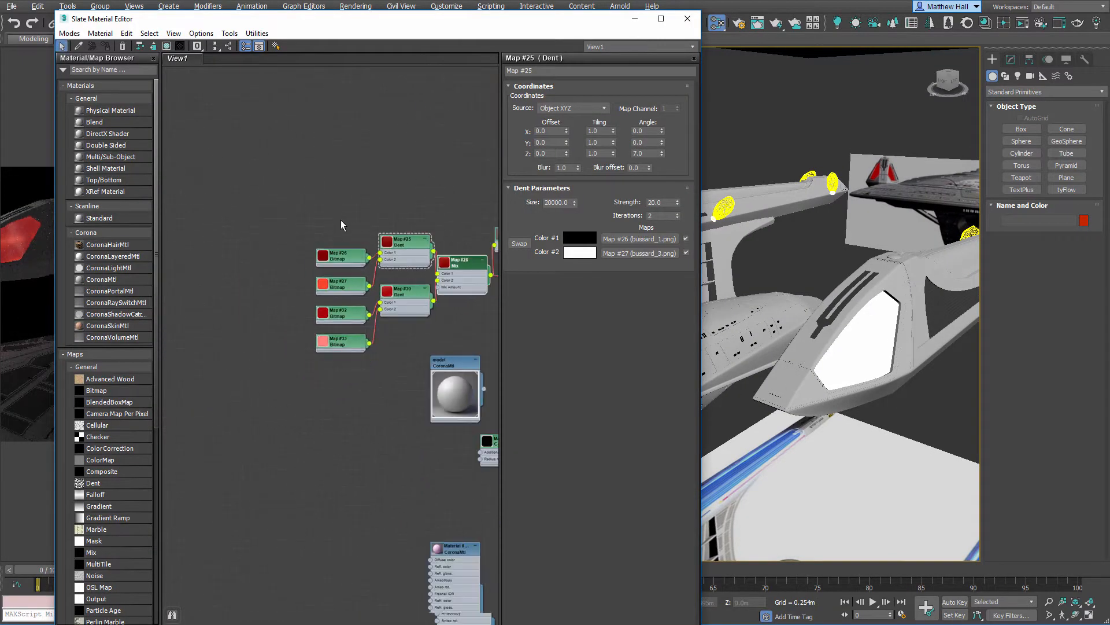
pyautogui.moveTo(242, 222); pyautogui.dragTo(434, 237, button='middle')
pyautogui.scroll(-2, 287, 238)
pyautogui.scroll(-5, 289, 240)
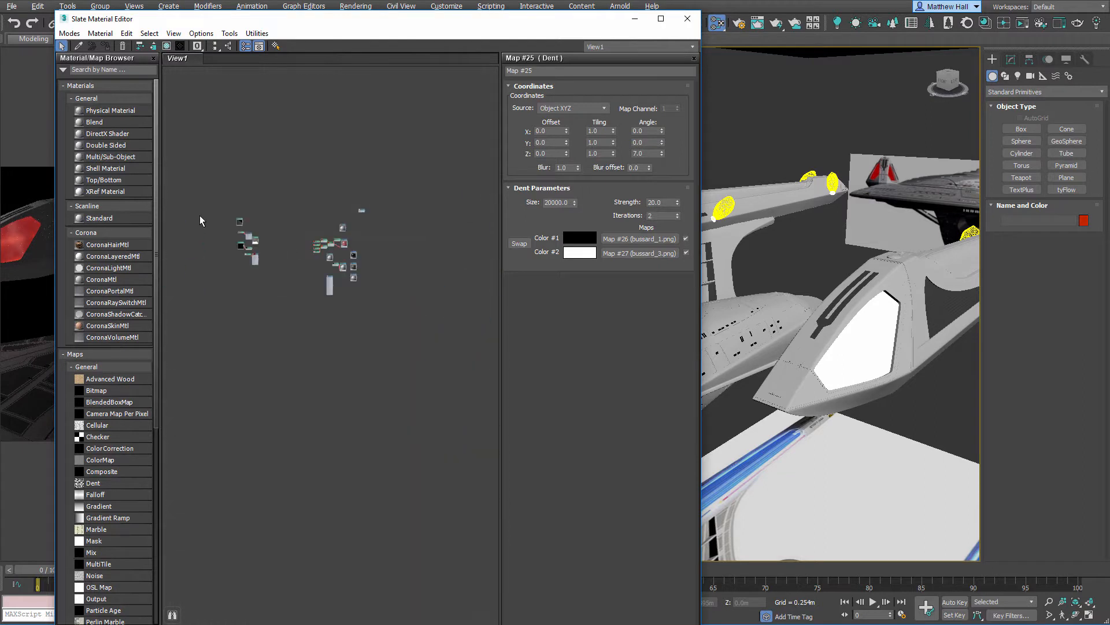
pyautogui.moveTo(201, 218); pyautogui.dragTo(260, 226, button='middle')
pyautogui.scroll(5, 292, 235)
pyautogui.doubleClick(356, 191)
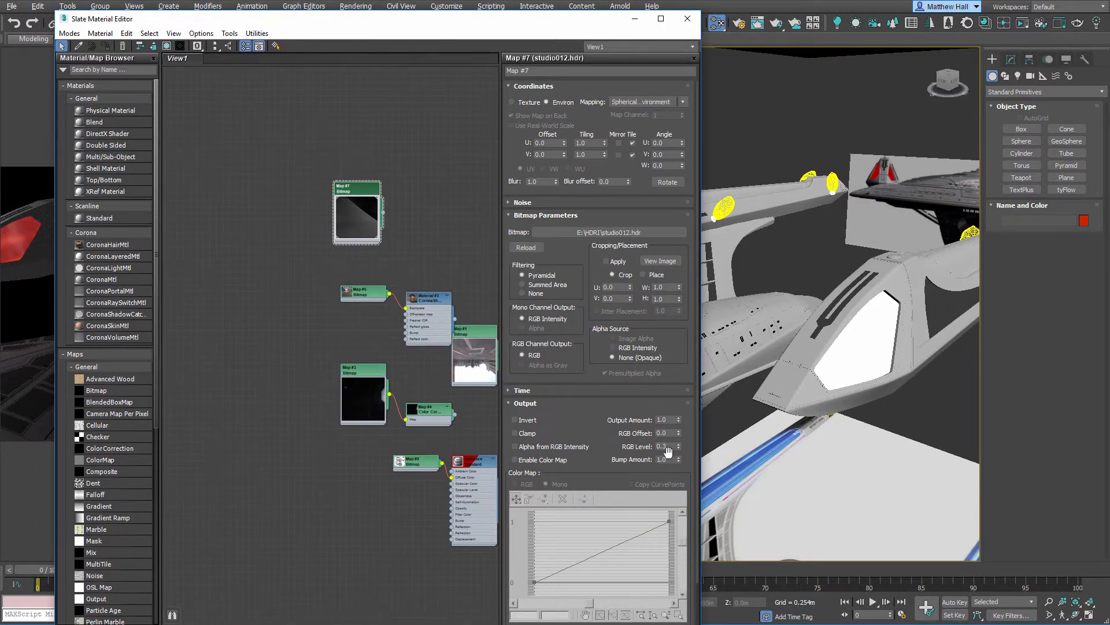
pyautogui.click(669, 446)
pyautogui.click(687, 18)
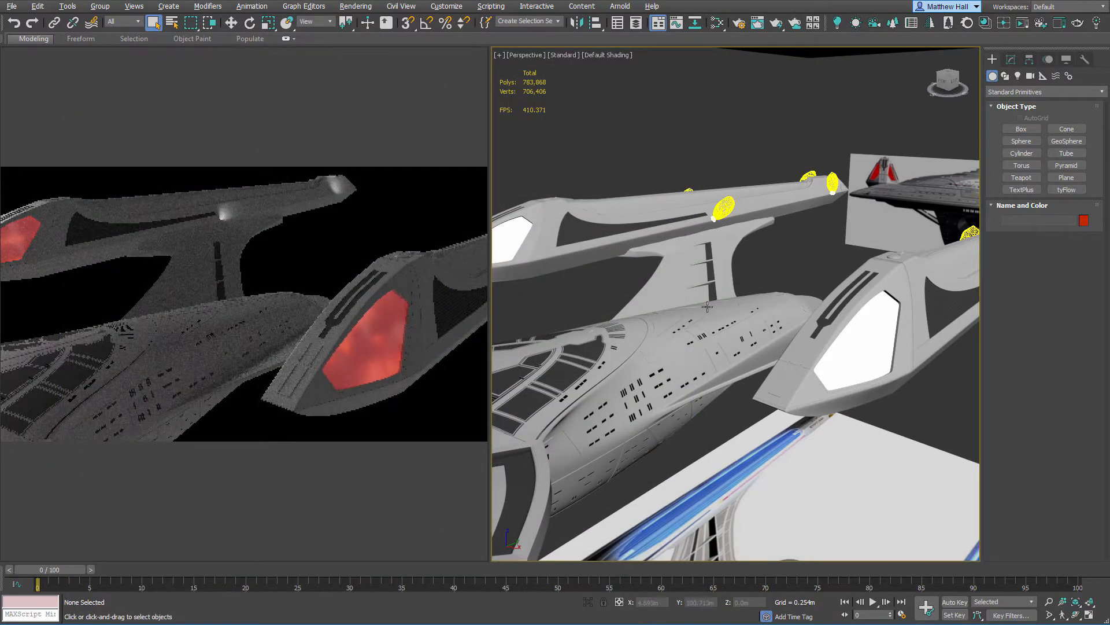
pyautogui.scroll(-4, 665, 301)
pyautogui.keyDown('alt'); pyautogui.moveTo(648, 303); pyautogui.dragTo(647, 339, button='middle'); pyautogui.keyUp('alt')
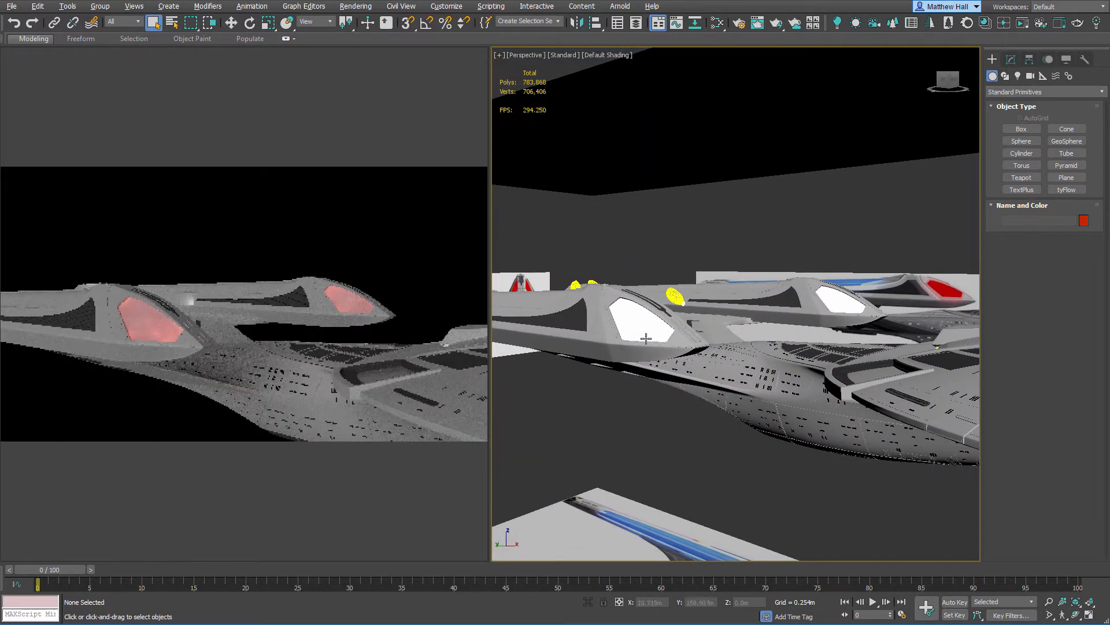
# Reconnect the Map #35 Color Correction to the diffuse color of Material #1944
pyautogui.press('m')
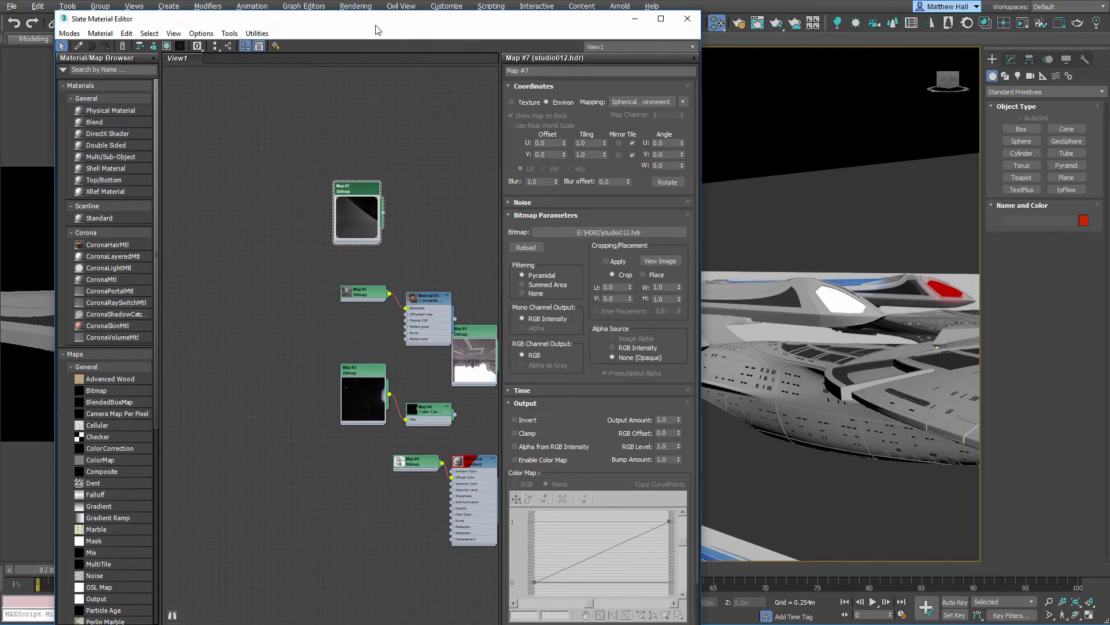
pyautogui.moveTo(377, 30); pyautogui.dragTo(696, 49)
pyautogui.scroll(-5, 711, 256)
pyautogui.scroll(5, 752, 248)
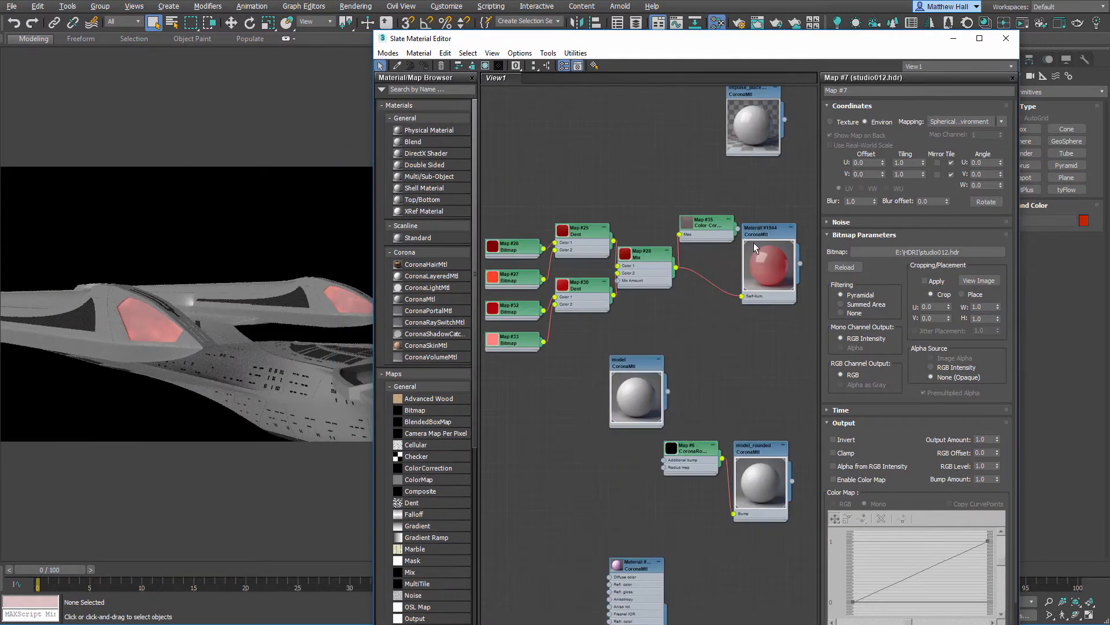
pyautogui.scroll(2, 754, 248)
pyautogui.moveTo(734, 226); pyautogui.dragTo(747, 307)
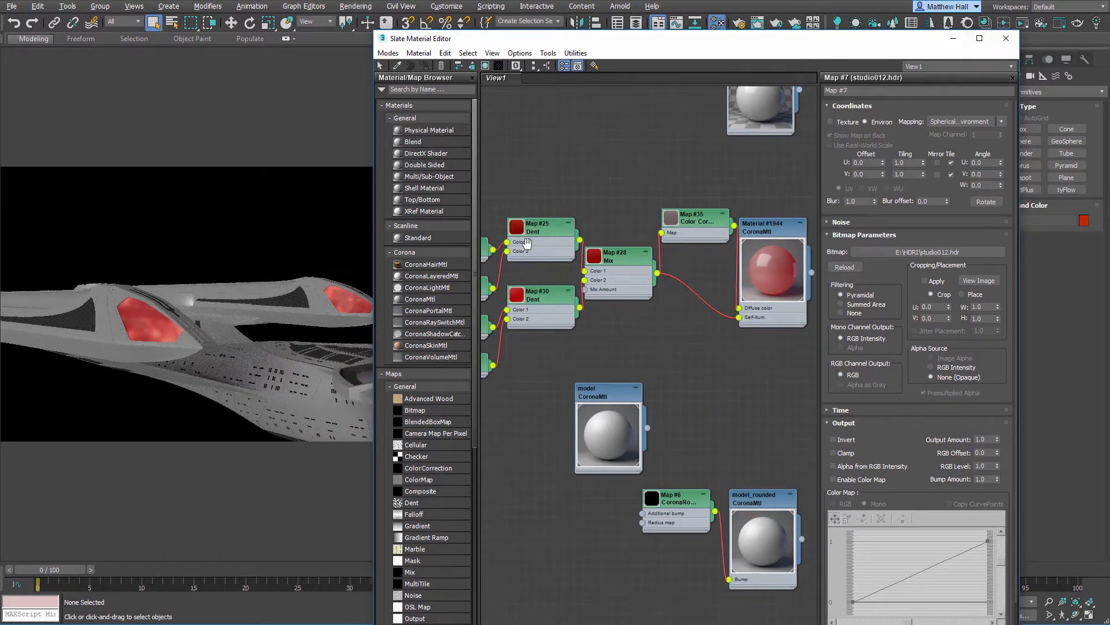
# Set the RGB level of the studio012.hdr environment bitmap to 0.3
pyautogui.scroll(-6, 562, 228)
pyautogui.scroll(8, 578, 136)
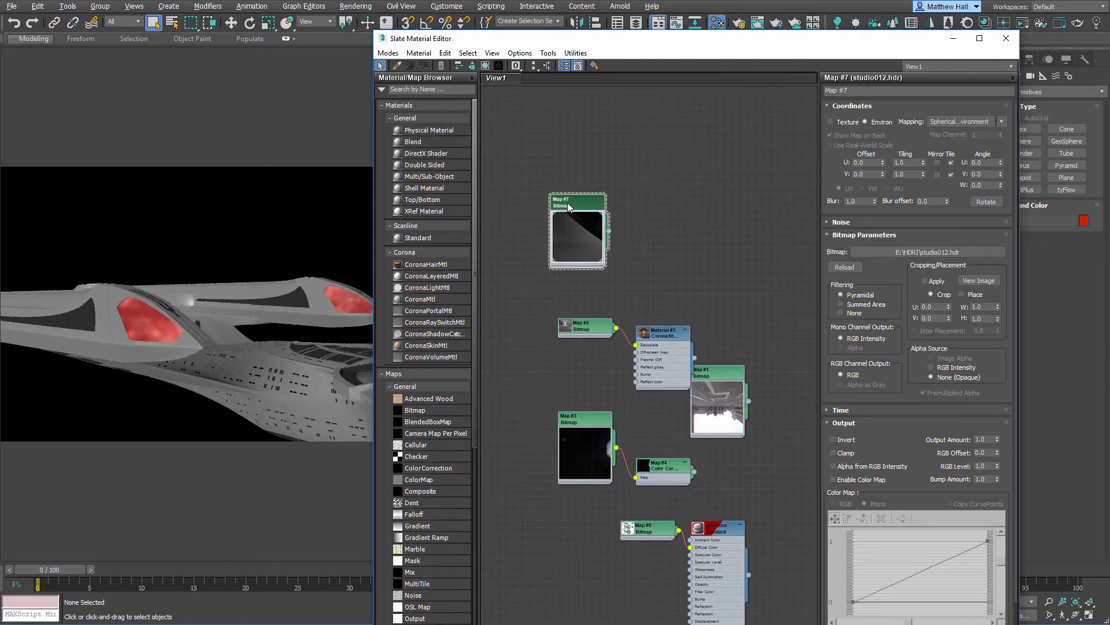
pyautogui.doubleClick(986, 466)
pyautogui.write('0.3')
pyautogui.press('Return')
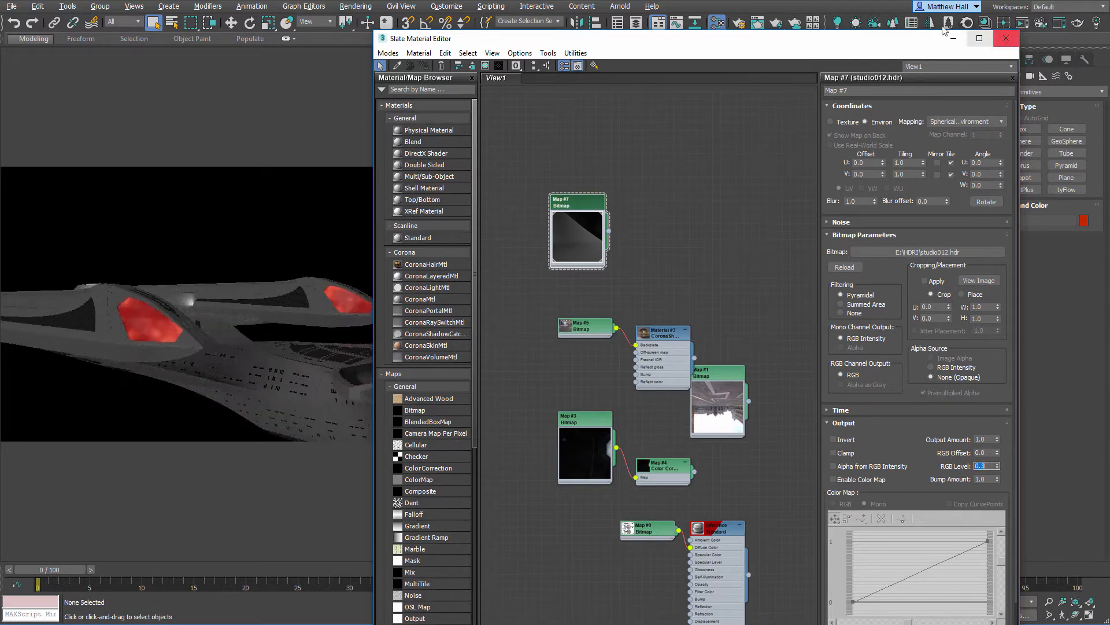
# Set the Z angle of the Map #25 Dent to -2.4 while watching the nacelle's red front cap in the interactive render
pyautogui.moveTo(823, 45); pyautogui.dragTo(810, 293)
pyautogui.scroll(-5, 806, 157)
pyautogui.keyDown('alt'); pyautogui.moveTo(807, 156); pyautogui.dragTo(724, 160, button='middle'); pyautogui.keyUp('alt')
pyautogui.scroll(5, 709, 186)
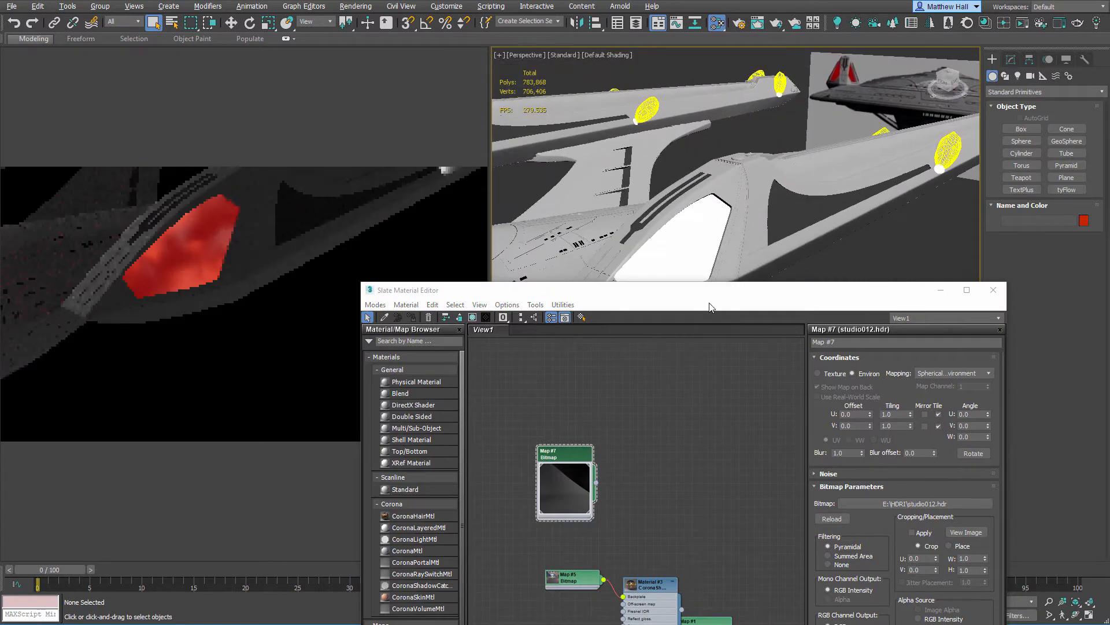
pyautogui.moveTo(712, 292); pyautogui.dragTo(789, 42)
pyautogui.moveTo(755, 162); pyautogui.dragTo(709, 144, button='middle')
pyautogui.scroll(-3, 739, 227)
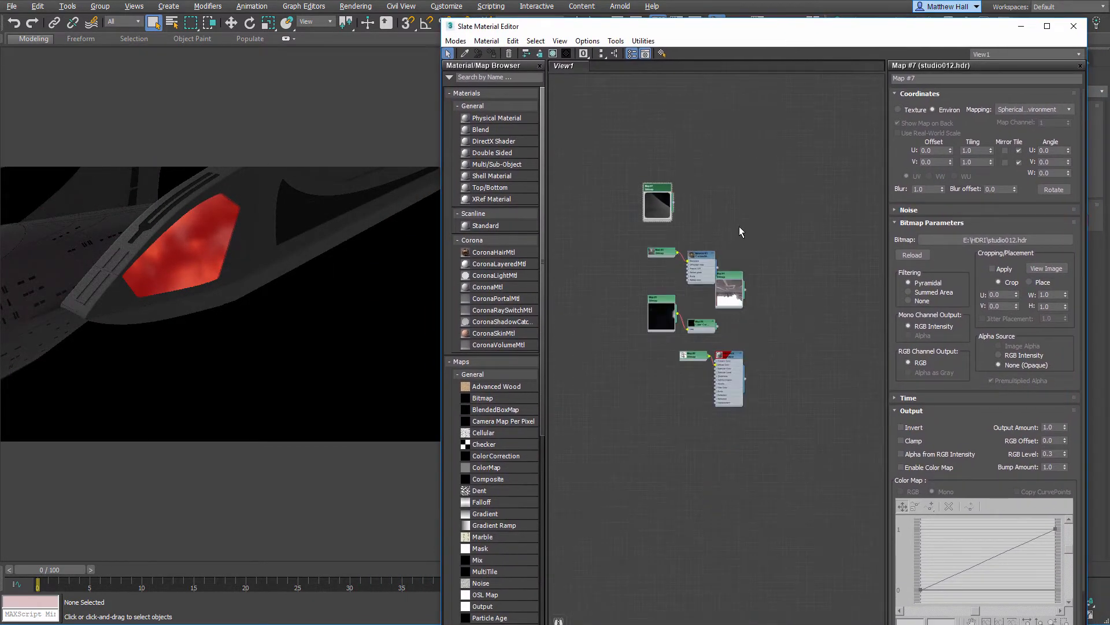
pyautogui.scroll(-2, 740, 228)
pyautogui.moveTo(740, 228); pyautogui.dragTo(492, 190, button='middle')
pyautogui.scroll(3, 721, 235)
pyautogui.scroll(3, 721, 234)
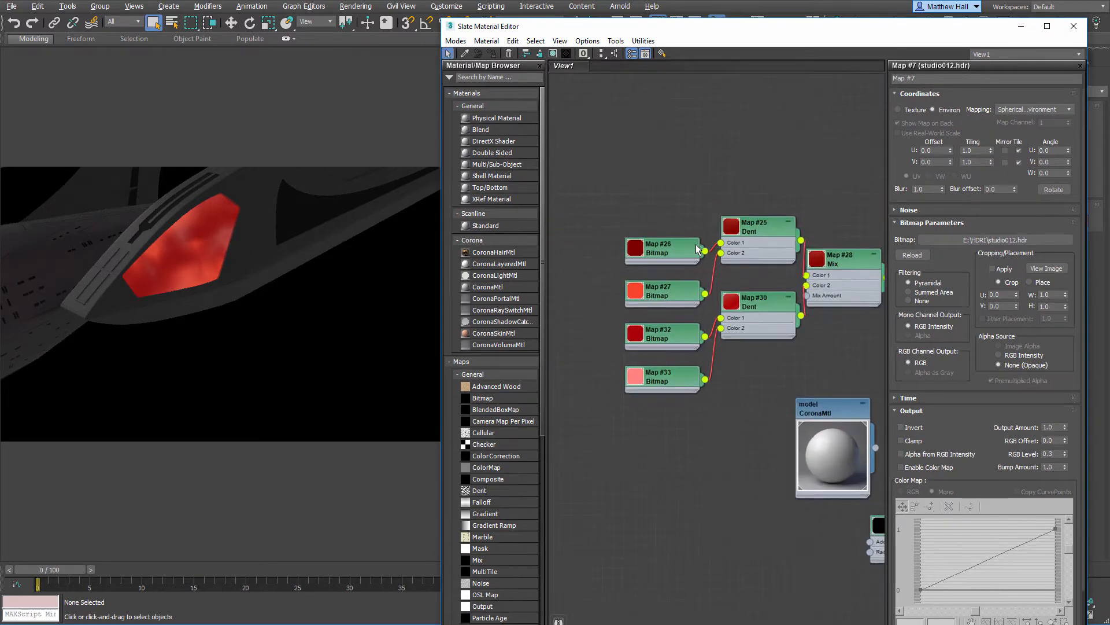
pyautogui.click(767, 225)
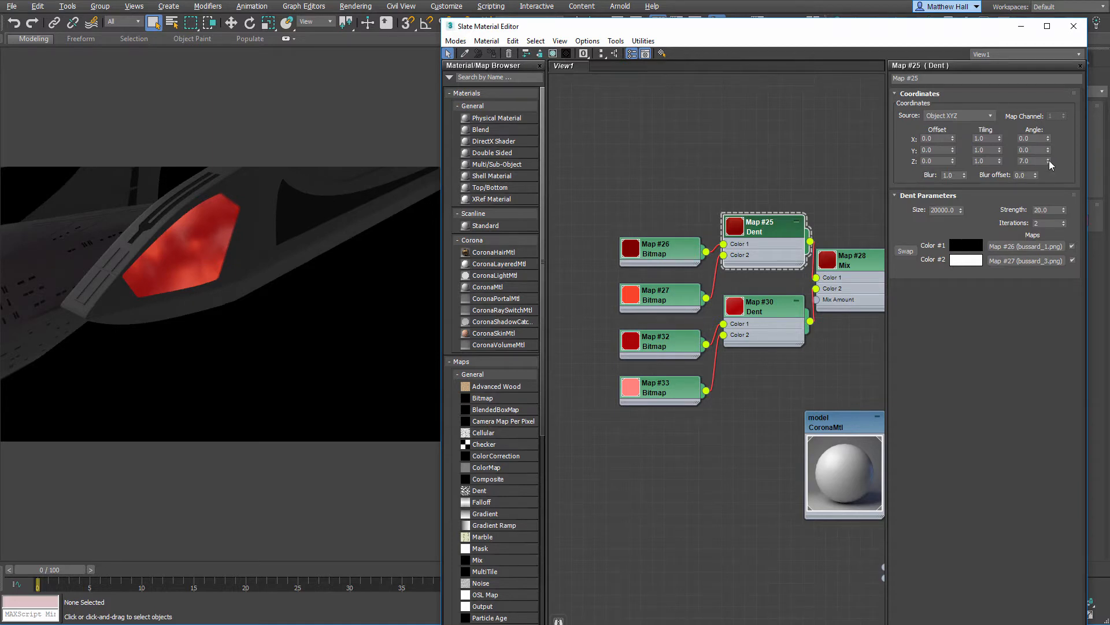
pyautogui.moveTo(1048, 161); pyautogui.dragTo(1030, 214)
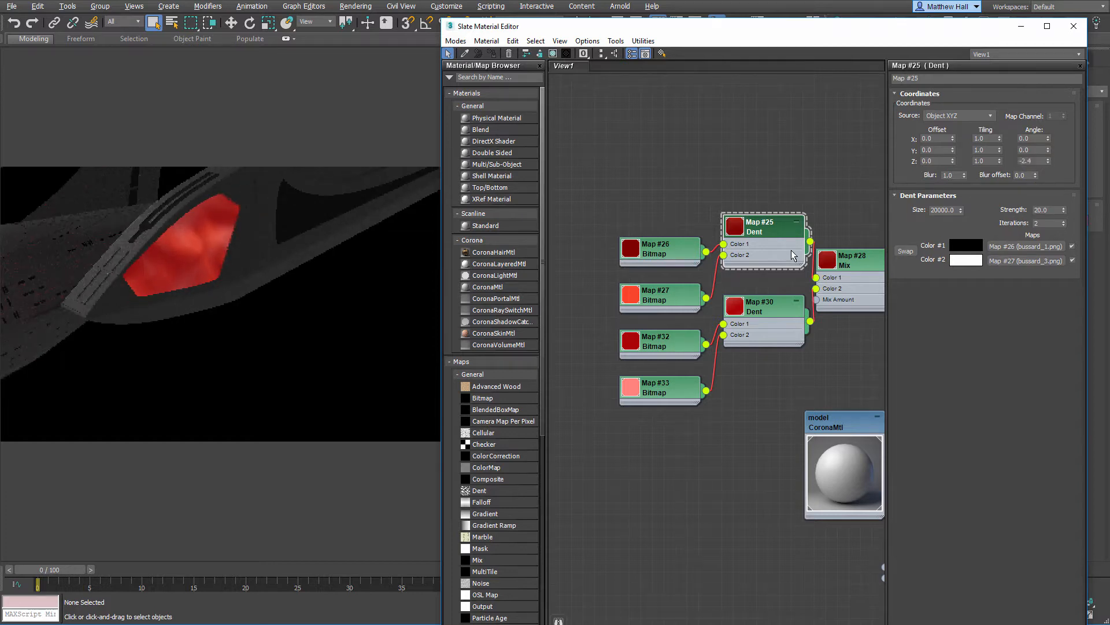
# Raise the Z angle of the Map #30 Dent past 8.8 to shift the red cloud pattern
pyautogui.click(761, 317)
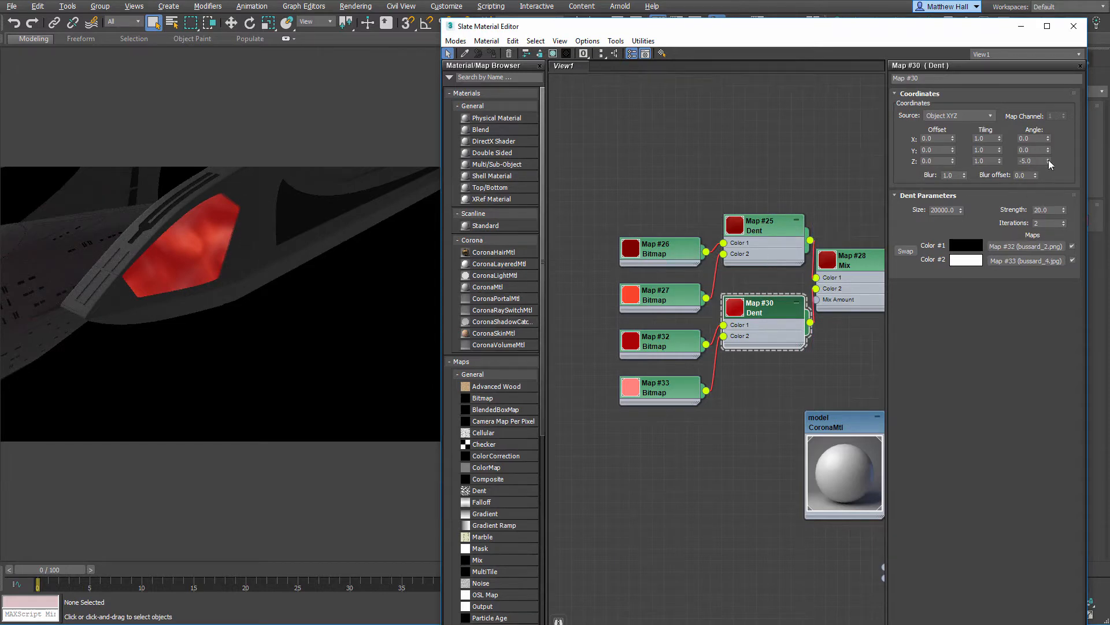
pyautogui.moveTo(1049, 161); pyautogui.dragTo(1014, 80)
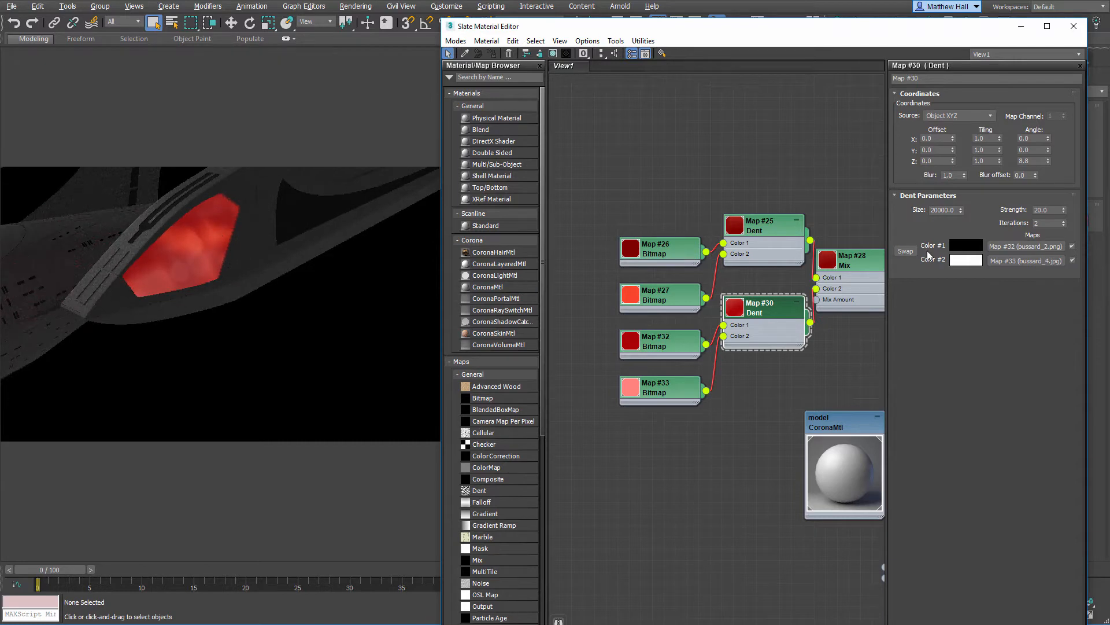
pyautogui.moveTo(1047, 160); pyautogui.dragTo(1038, 126)
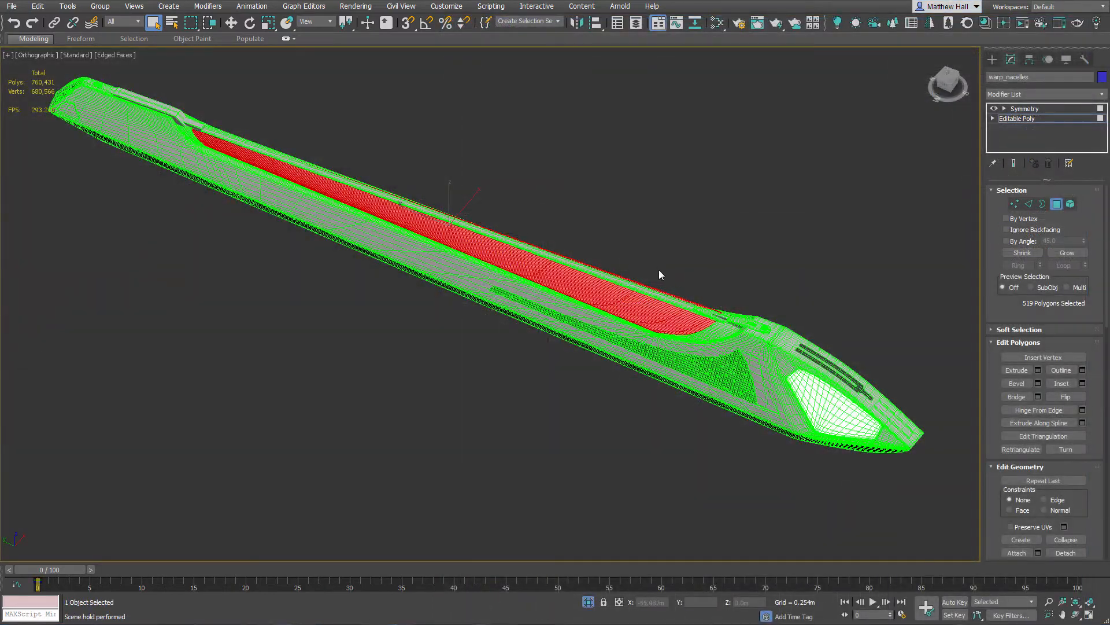
# Add a new CoronaMtl material to the empty area above the windows material in the node graph
pyautogui.scroll(5, 659, 306)
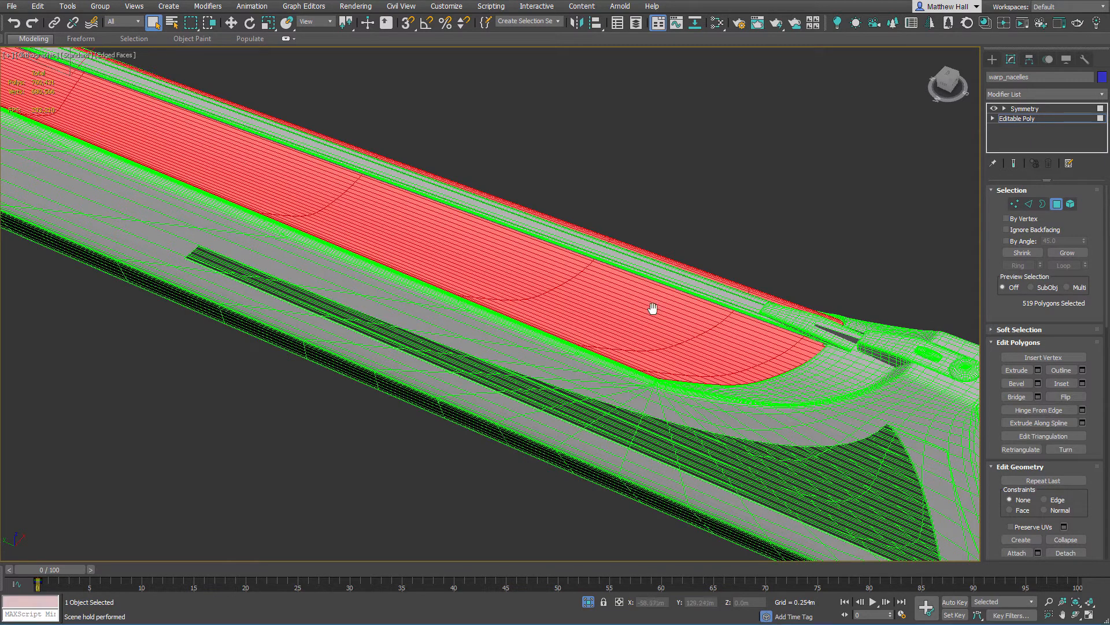
pyautogui.moveTo(652, 307); pyautogui.dragTo(644, 317, button='middle')
pyautogui.press('m')
pyautogui.scroll(-4, 699, 202)
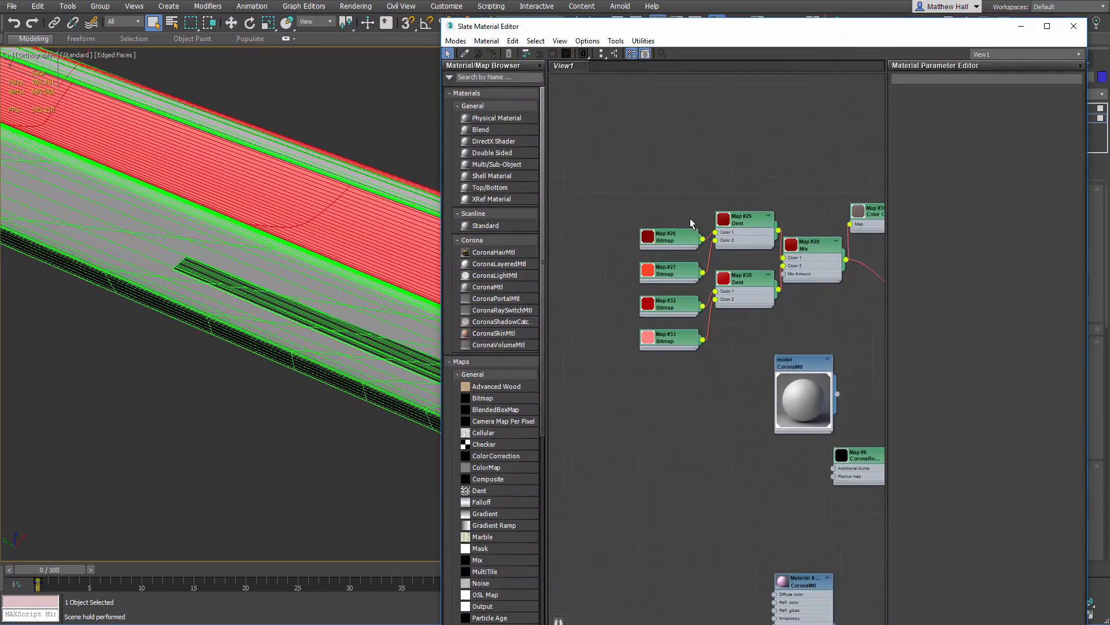
pyautogui.moveTo(814, 167); pyautogui.dragTo(739, 218, button='middle')
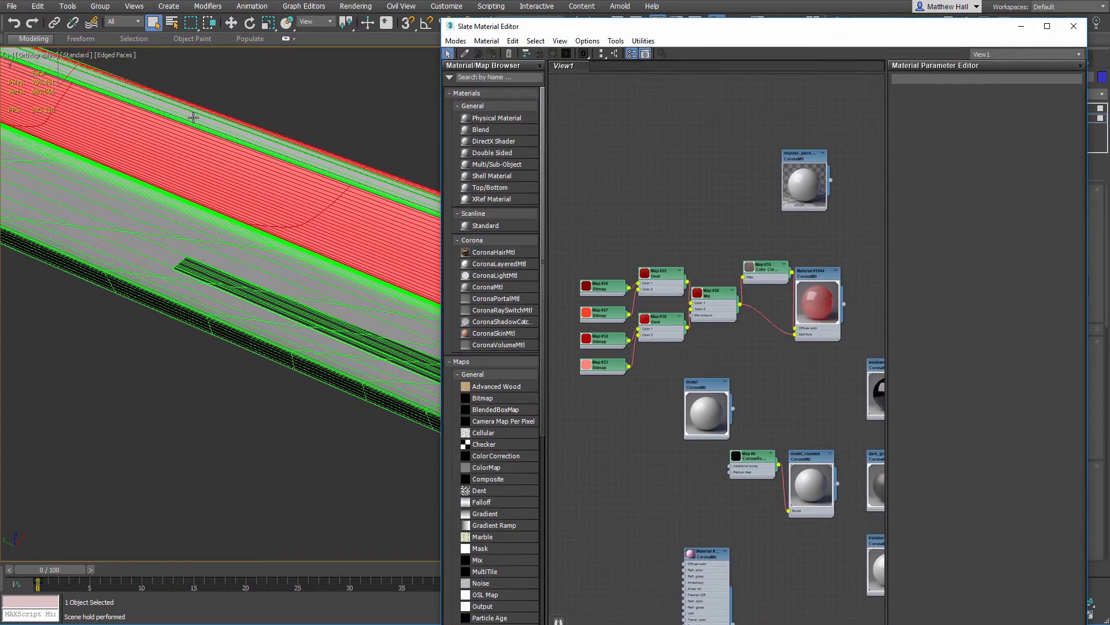
pyautogui.moveTo(626, 138); pyautogui.dragTo(559, 148, button='middle')
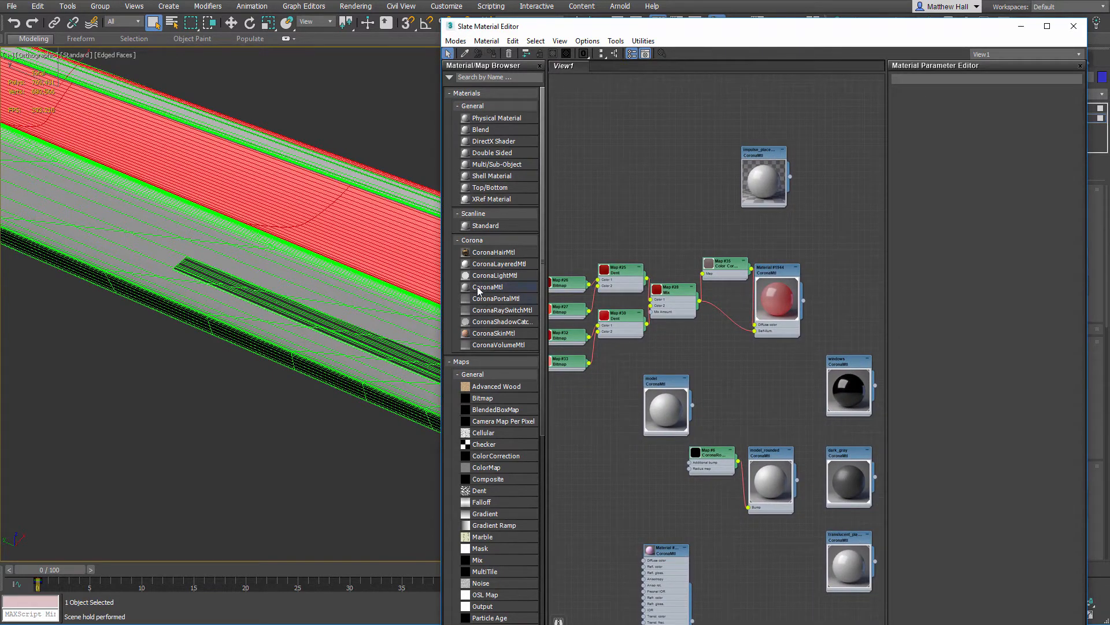
pyautogui.moveTo(479, 291); pyautogui.dragTo(839, 155)
pyautogui.moveTo(725, 147); pyautogui.dragTo(654, 187, button='middle')
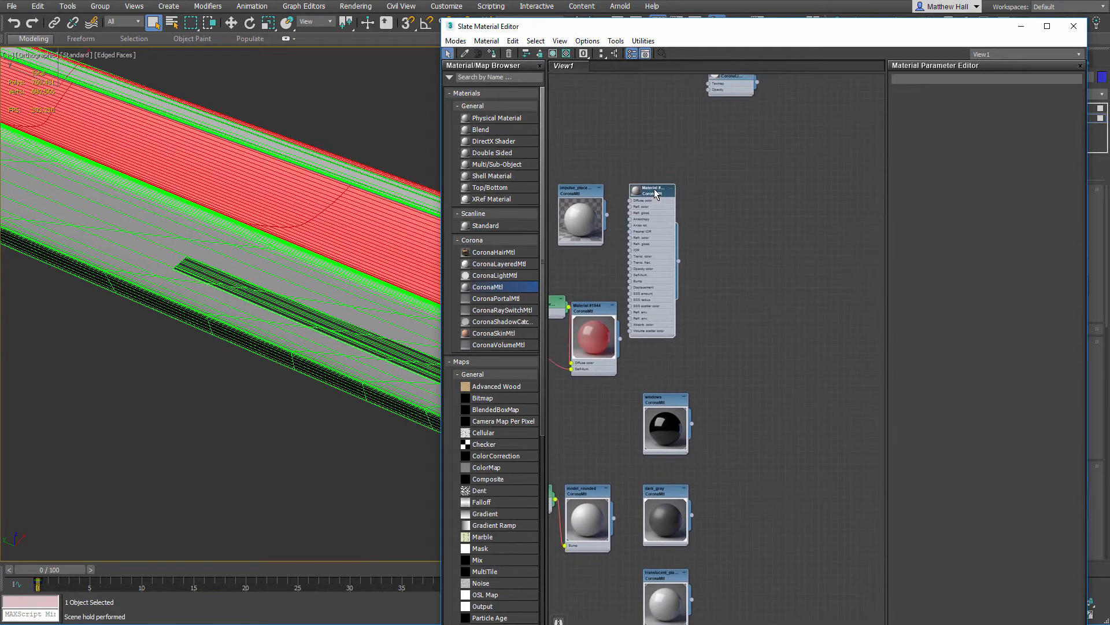
pyautogui.scroll(3, 652, 186)
pyautogui.moveTo(671, 195); pyautogui.dragTo(736, 196)
# Name the new CoronaMtl nacelle_grille_black and enlarge its node preview
pyautogui.doubleClick(709, 197)
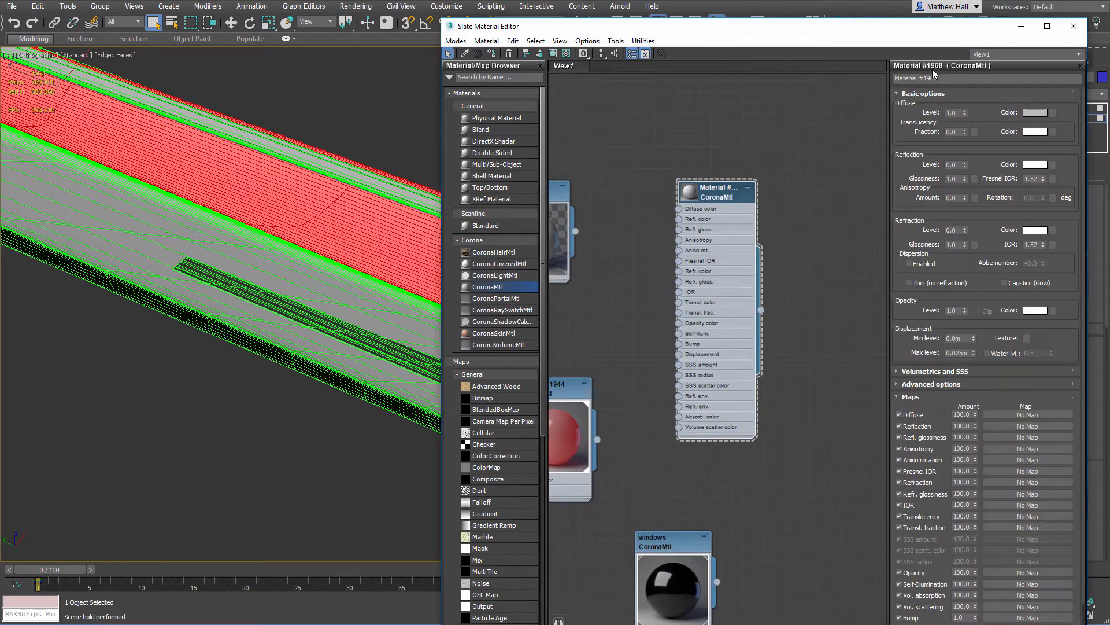
pyautogui.moveTo(937, 77); pyautogui.dragTo(874, 81)
pyautogui.write('nacelle_g')
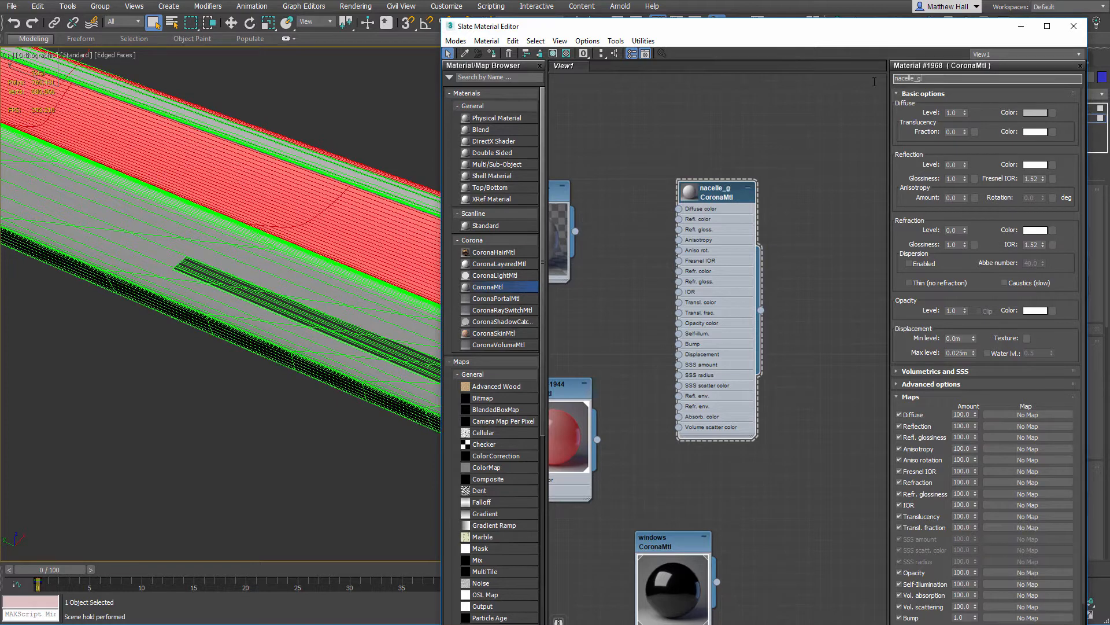
pyautogui.write('rille_black')
pyautogui.moveTo(658, 175); pyautogui.dragTo(679, 176, button='middle')
pyautogui.scroll(2, 715, 188)
pyautogui.doubleClick(716, 188)
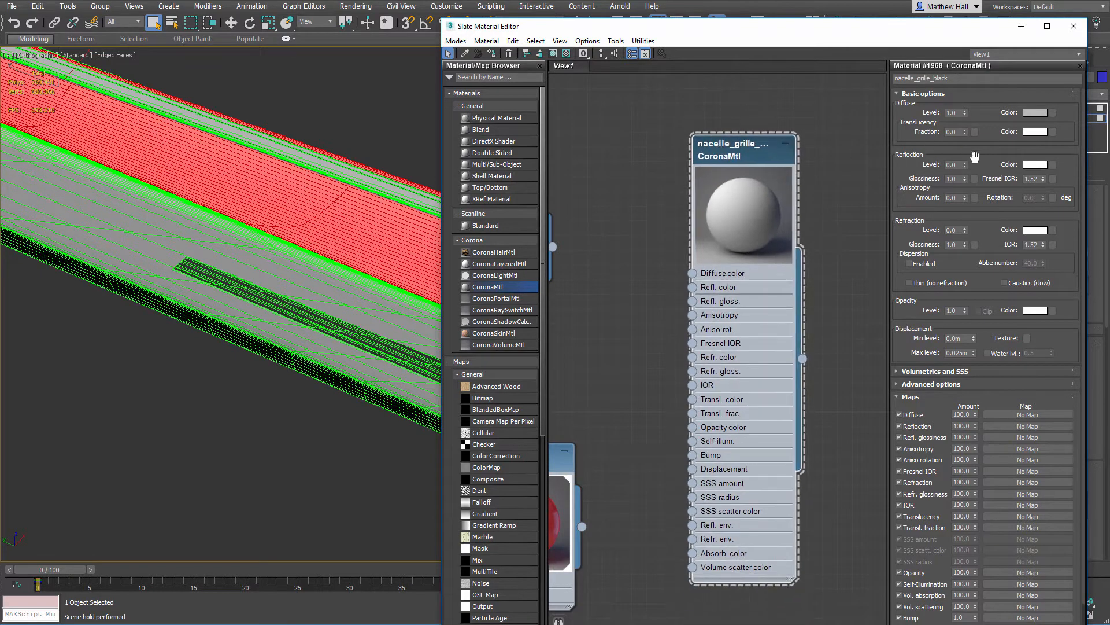
# Set the nacelle_grille_black reflection level to 1.0 and its diffuse colour to a very dark grey with value 8
pyautogui.doubleClick(954, 165)
pyautogui.click(1035, 114)
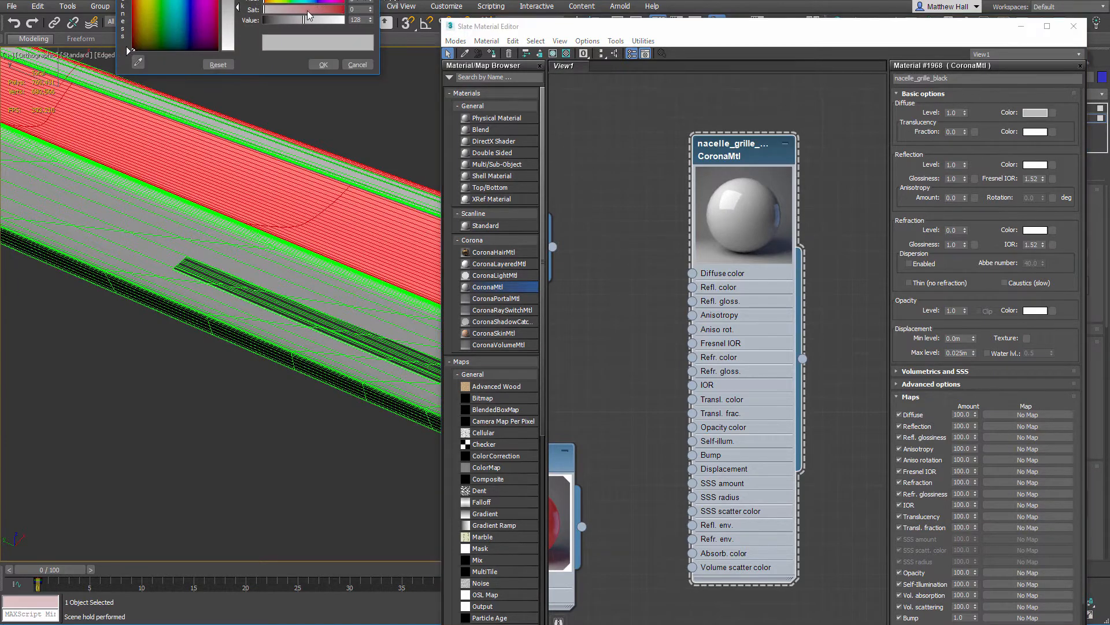
pyautogui.moveTo(267, 23); pyautogui.dragTo(265, 22)
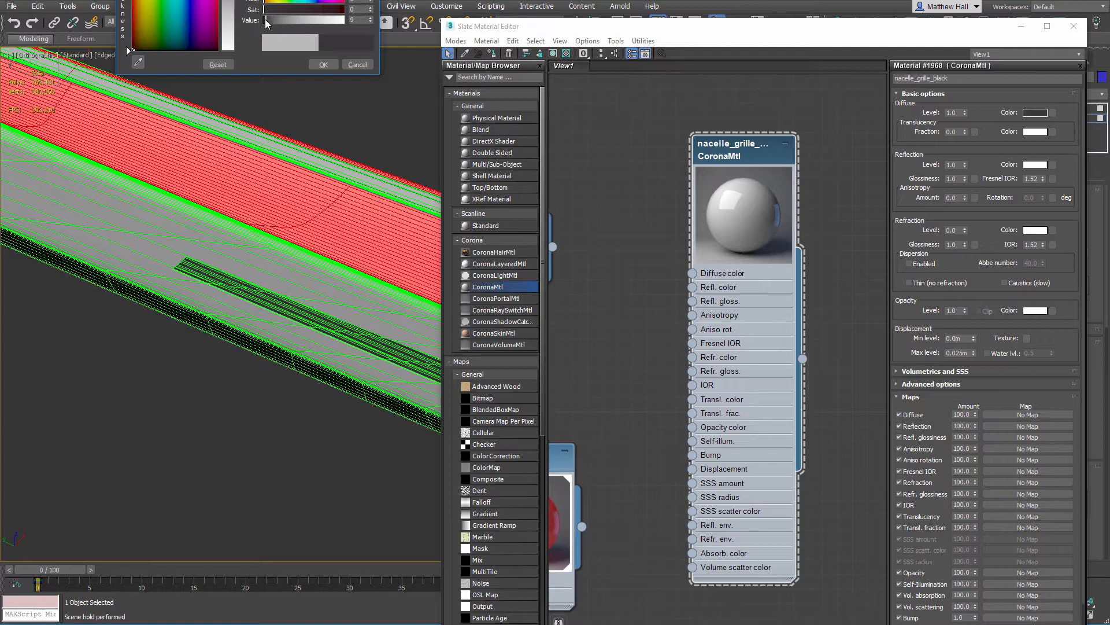
pyautogui.doubleClick(354, 21)
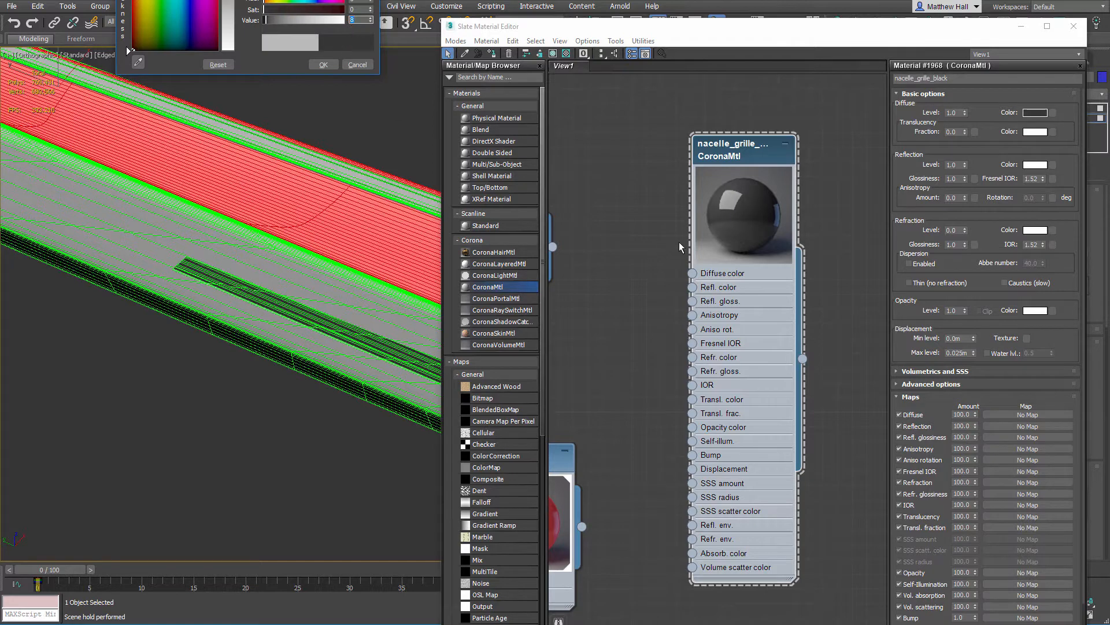
pyautogui.click(325, 66)
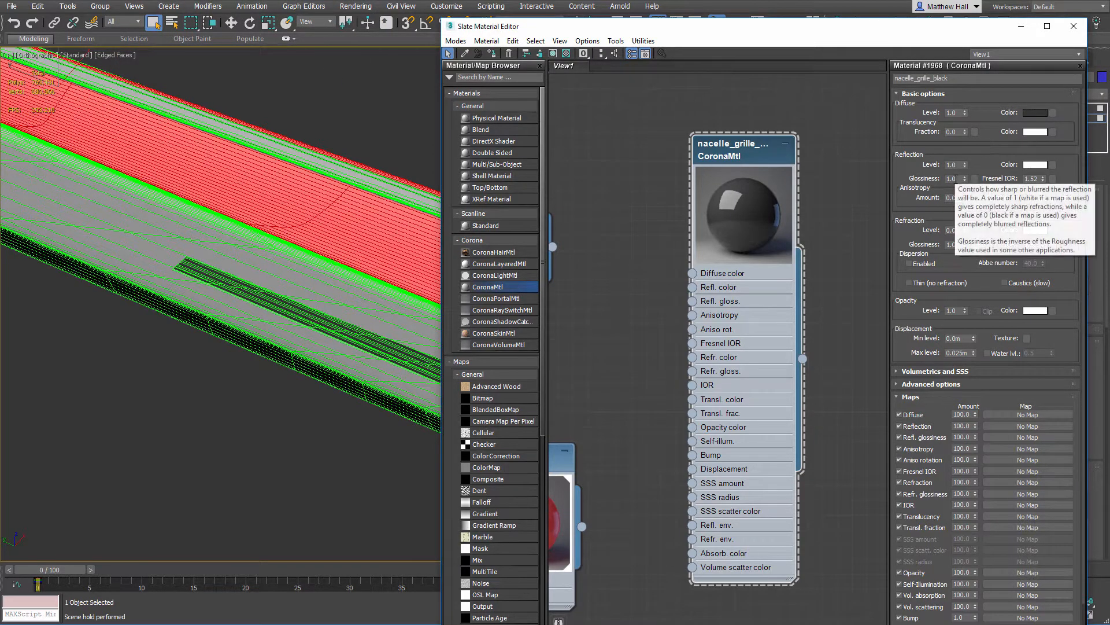
# Set the reflection glossiness of nacelle_grille_black to 0.8 and assign the material to the selected nacelle polygons
pyautogui.click(955, 179)
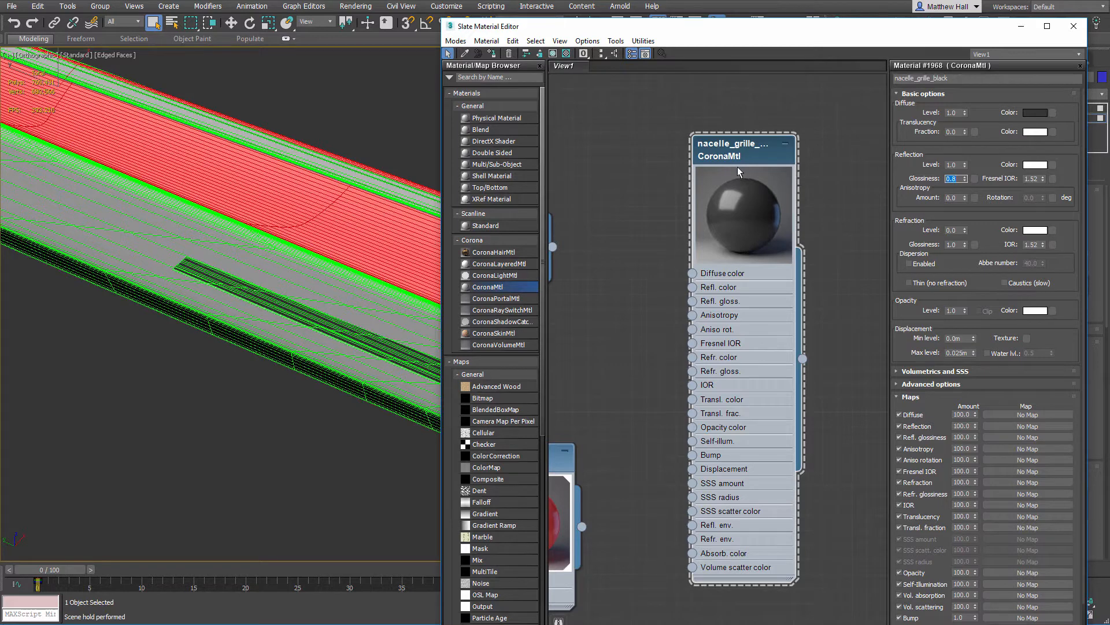
pyautogui.rightClick(726, 155)
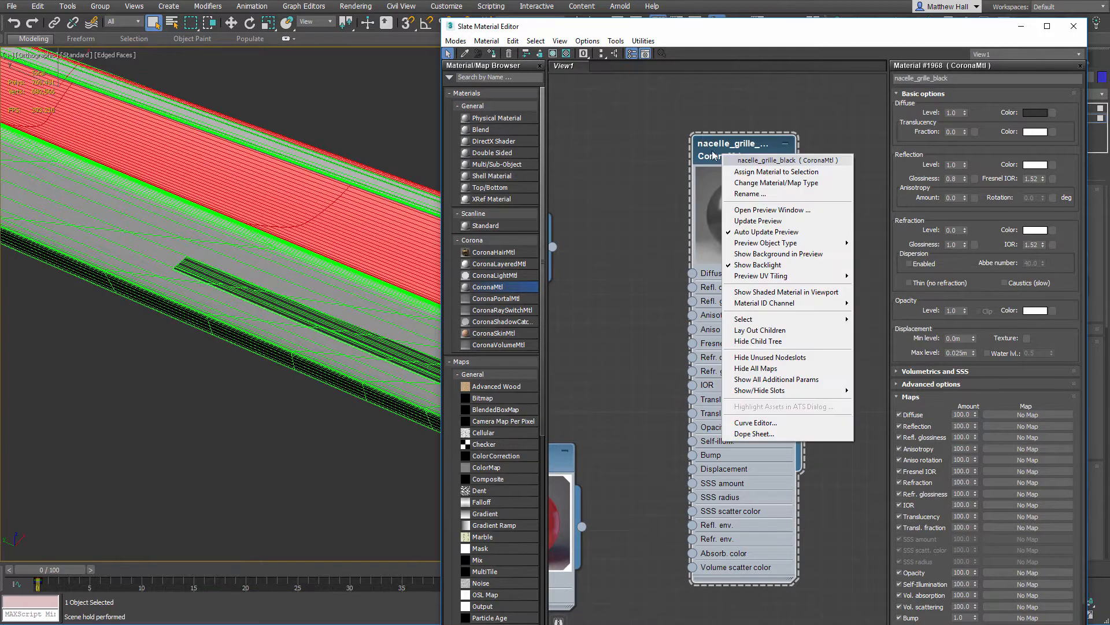
pyautogui.click(751, 172)
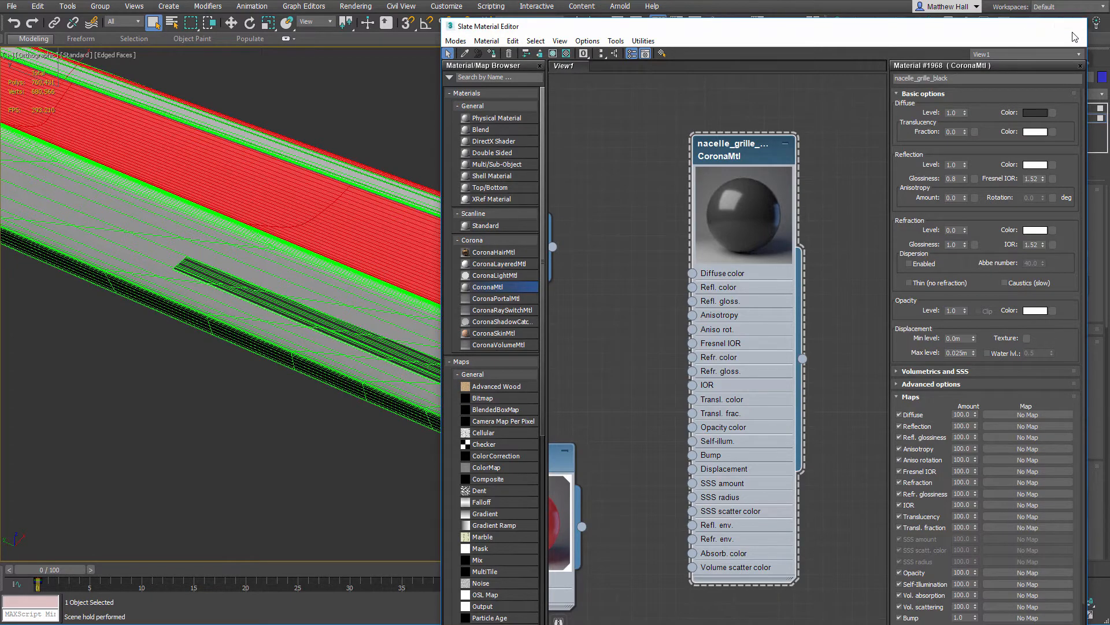
# Hide the edged faces and view the nacelle's black grille strip in the orthographic view beside the interactive render
pyautogui.click(1073, 26)
pyautogui.press('F4')
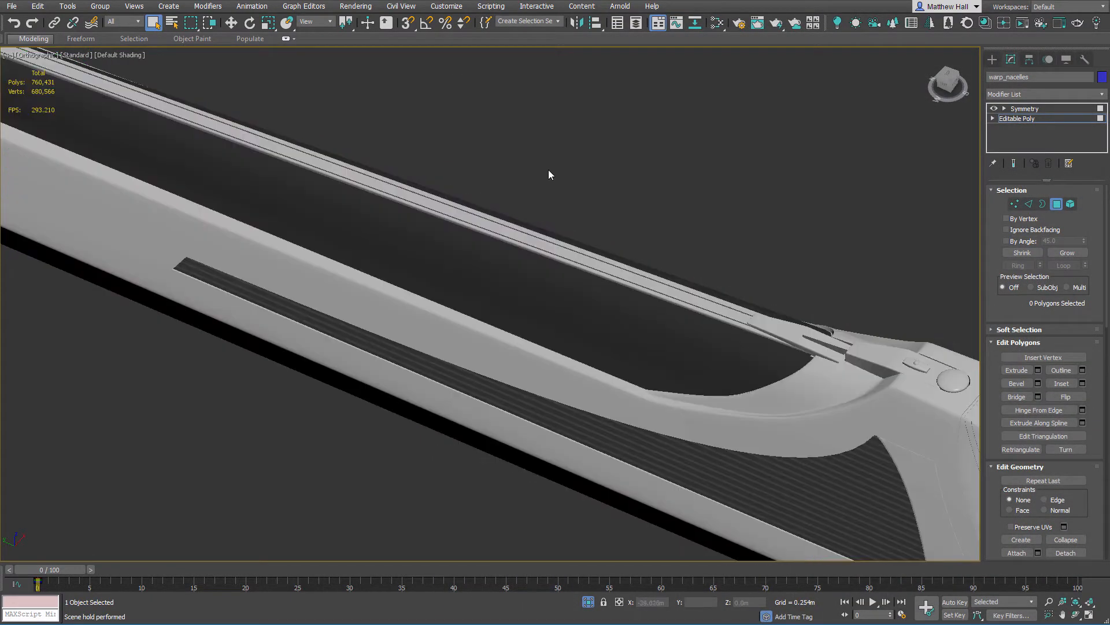
pyautogui.hotkey('alt', 'w')
pyautogui.click(250, 198)
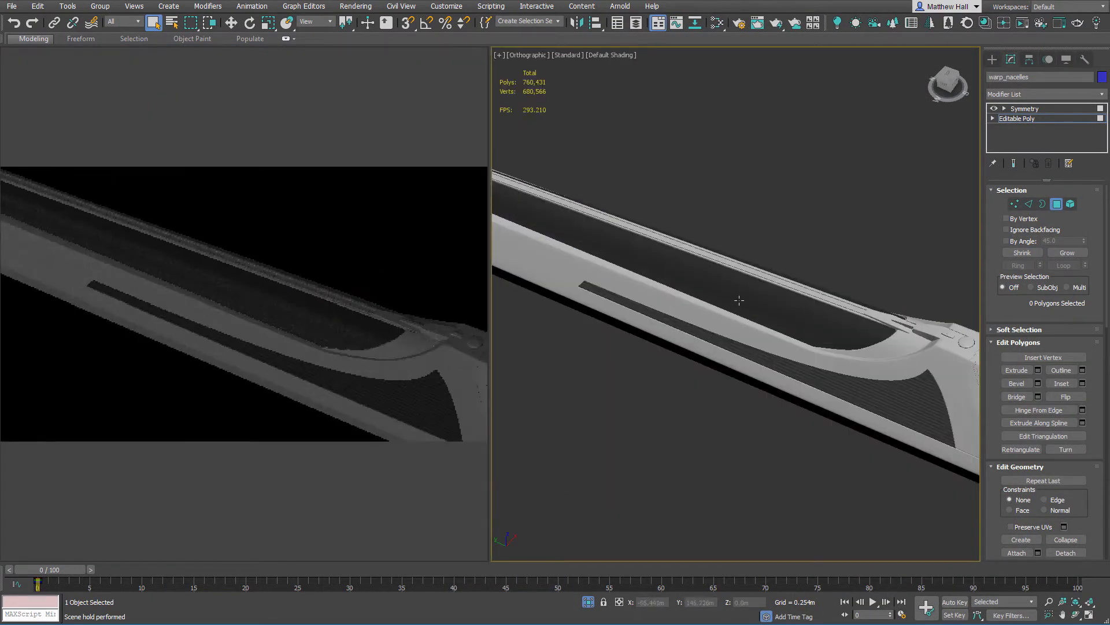
pyautogui.keyDown('alt'); pyautogui.moveTo(739, 297); pyautogui.dragTo(596, 277, button='middle'); pyautogui.keyUp('alt')
pyautogui.scroll(5, 706, 313)
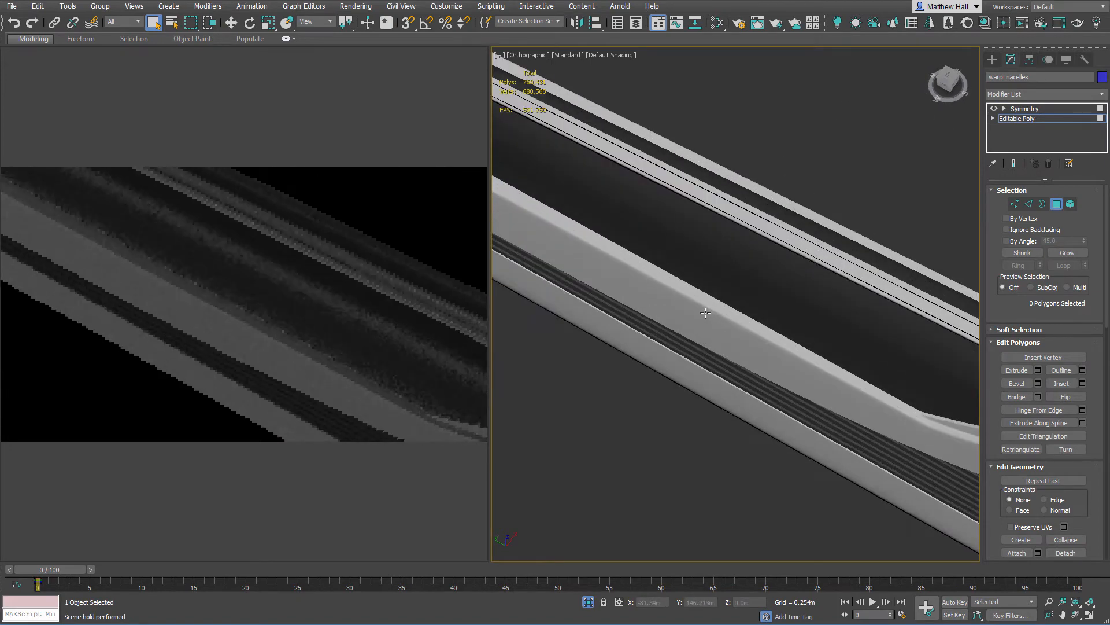
# Reduce the reflection level of nacelle_grille_black to 0.5
pyautogui.press('m')
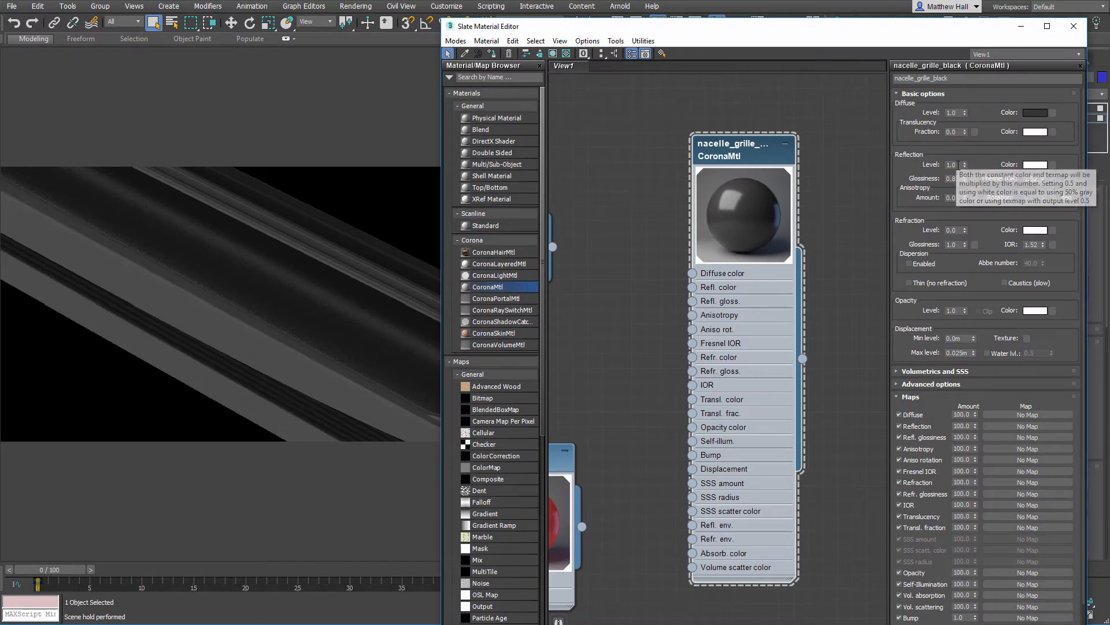
pyautogui.moveTo(960, 165); pyautogui.dragTo(928, 160)
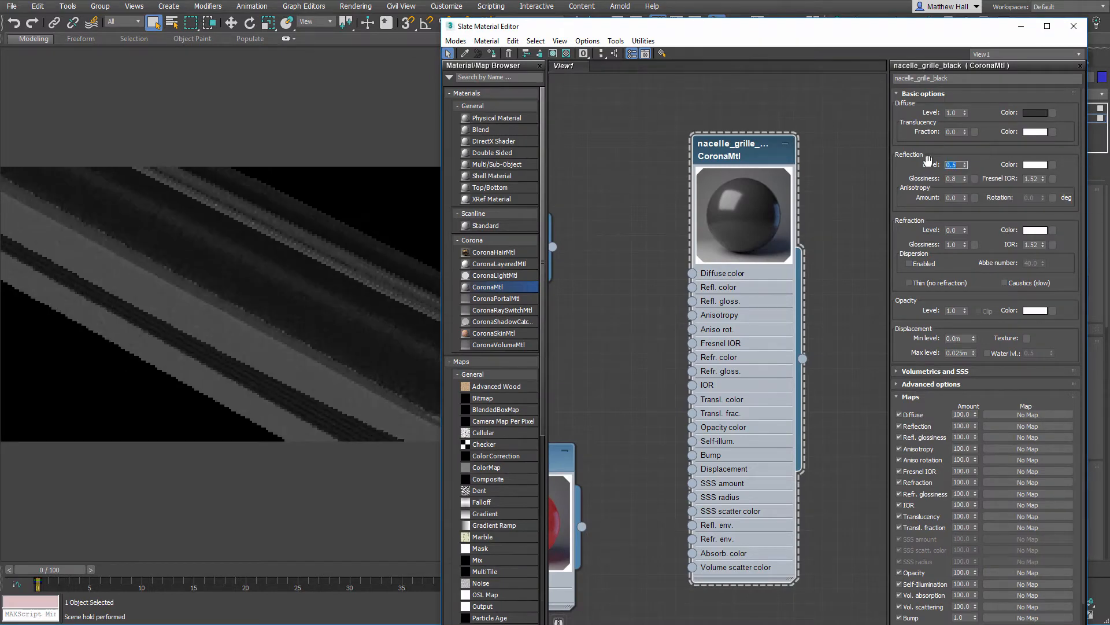
pyautogui.click(1072, 29)
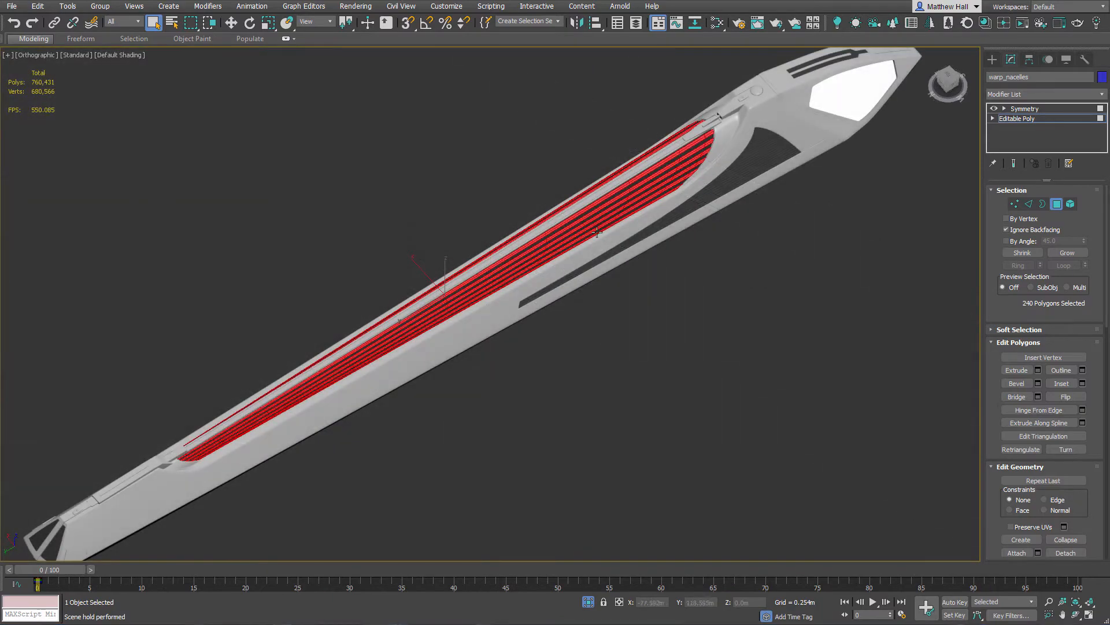
# Hide the unused slots of the nacelle_grille_black node in the material graph
pyautogui.scroll(8, 597, 232)
pyautogui.scroll(-10, 570, 183)
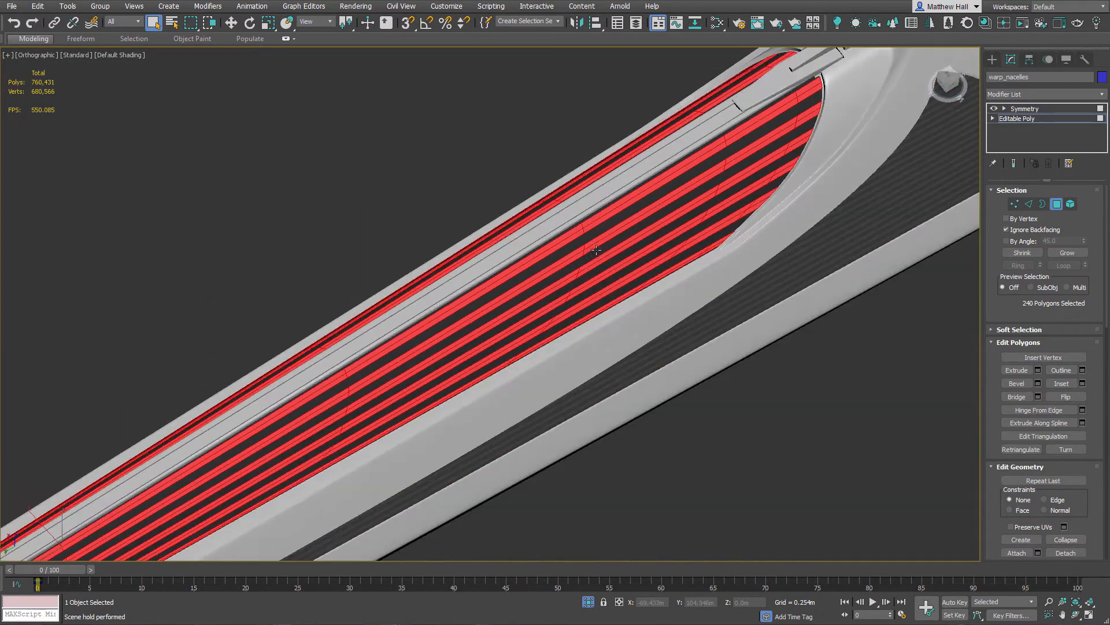
pyautogui.moveTo(569, 183)
pyautogui.keyDown('alt'); pyautogui.mouseDown(button='middle')
pyautogui.moveTo(625, 240)
pyautogui.moveTo(662, 226)
pyautogui.moveTo(644, 205)
pyautogui.moveTo(575, 233)
pyautogui.moveTo(568, 255)
pyautogui.moveTo(500, 256)
pyautogui.moveTo(518, 258)
pyautogui.moveTo(604, 153)
pyautogui.moveTo(565, 166)
pyautogui.mouseUp(button='middle'); pyautogui.keyUp('alt')
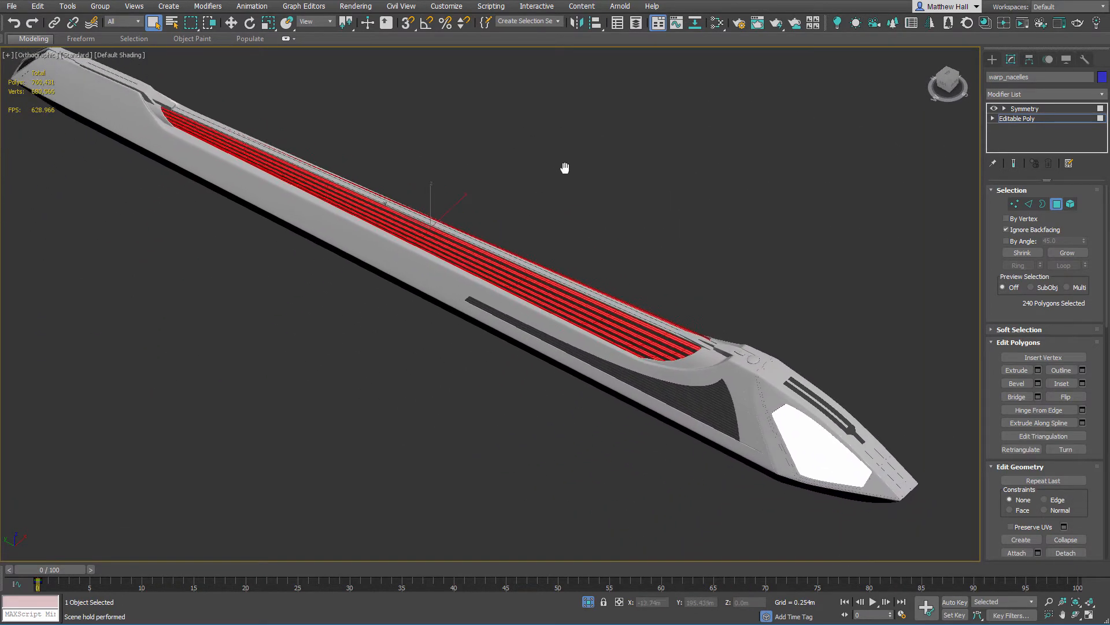
pyautogui.press('m')
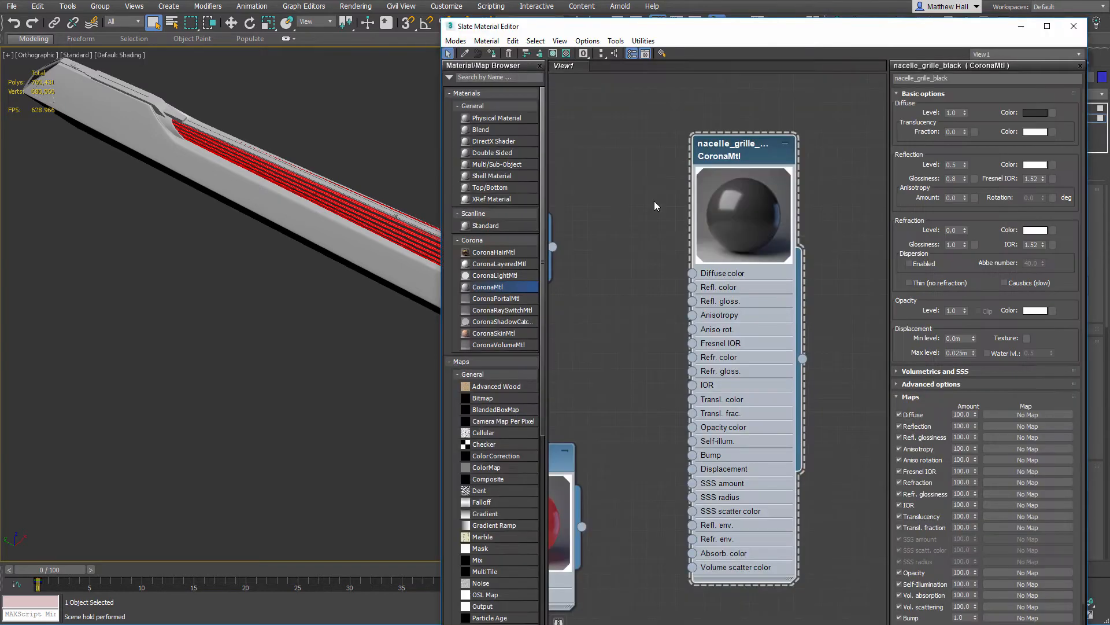
pyautogui.moveTo(704, 22); pyautogui.dragTo(596, 0)
pyautogui.scroll(-3, 594, 164)
pyautogui.rightClick(594, 154)
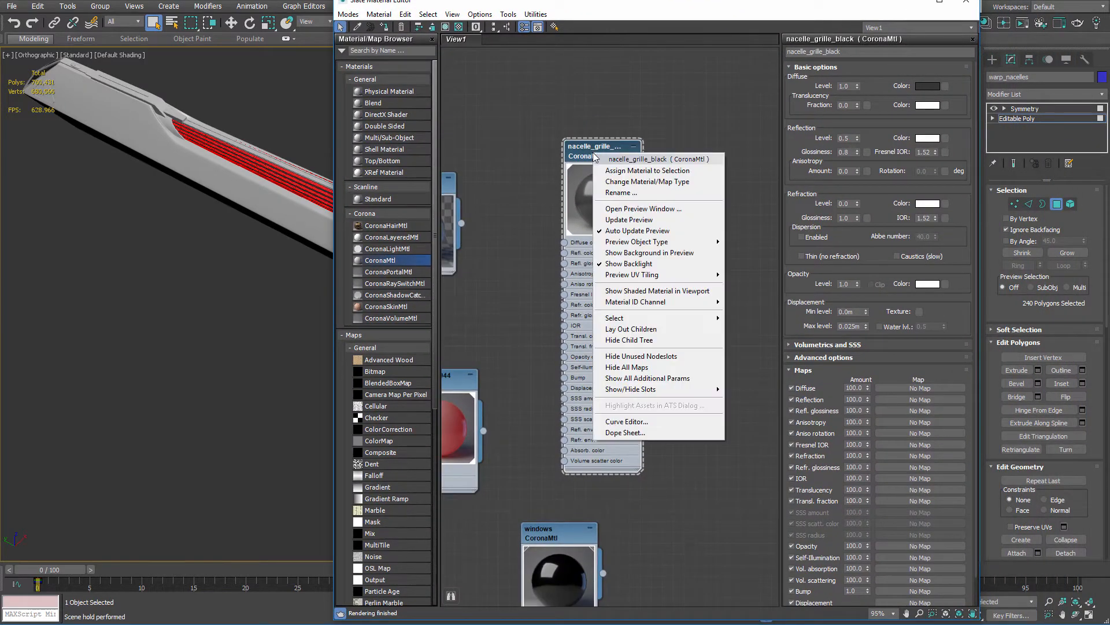
pyautogui.click(636, 355)
# Add a CoronaMtl beside the black grille material, name it nacelle_grille_glow, and enlarge its node preview
pyautogui.moveTo(583, 114); pyautogui.dragTo(524, 230, button='middle')
pyautogui.moveTo(379, 268); pyautogui.dragTo(688, 220)
pyautogui.doubleClick(689, 219)
pyautogui.click(837, 53)
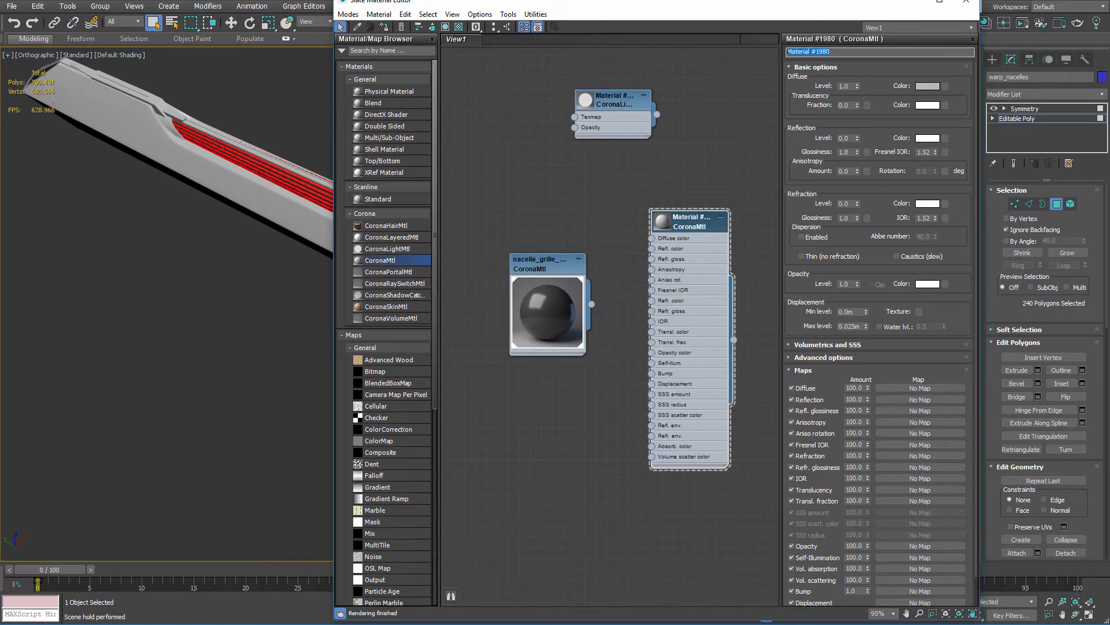
pyautogui.write('nacelle_grille_glow')
pyautogui.click(675, 215)
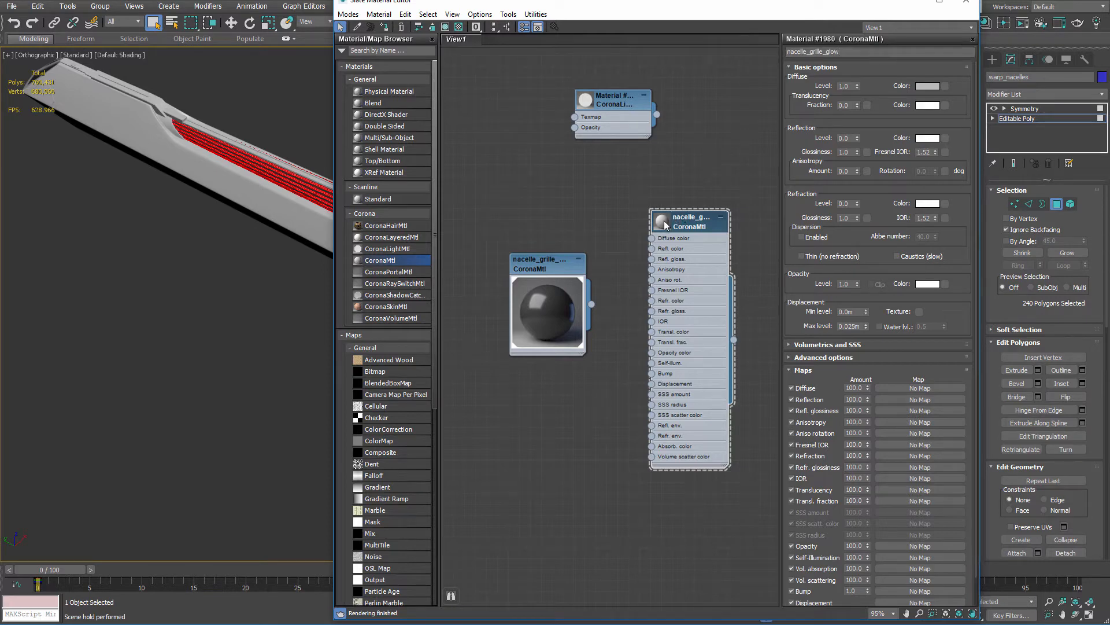
pyautogui.doubleClick(663, 221)
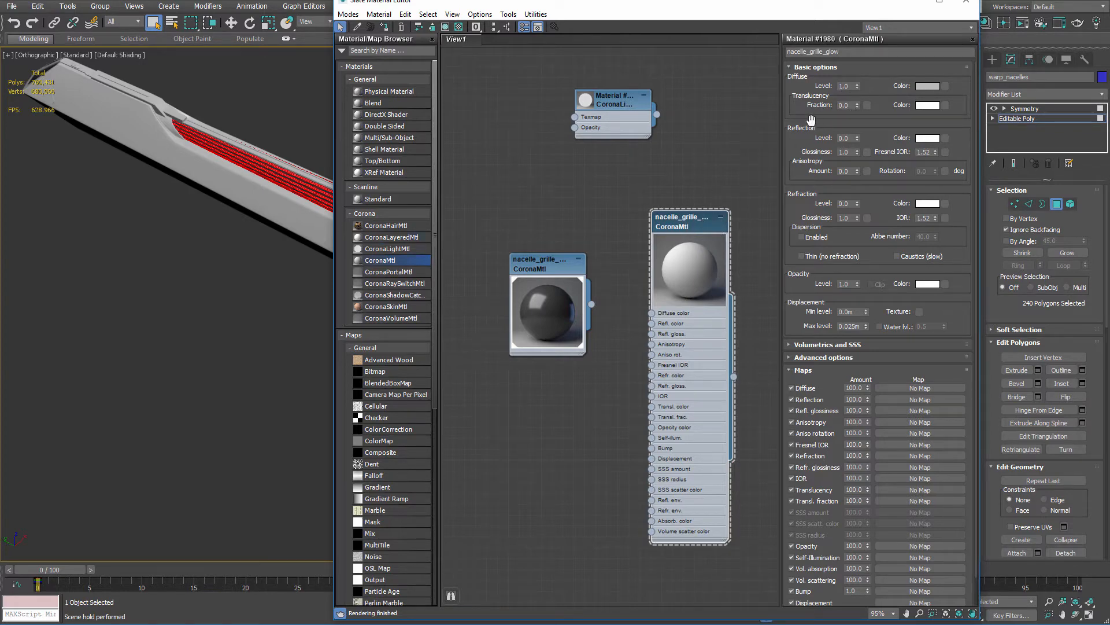
# Set the reflection level of nacelle_grille_glow to 1.0 and its glossiness to 0.8
pyautogui.doubleClick(850, 137)
pyautogui.write('1')
pyautogui.press('Return')
pyautogui.press('Tab')
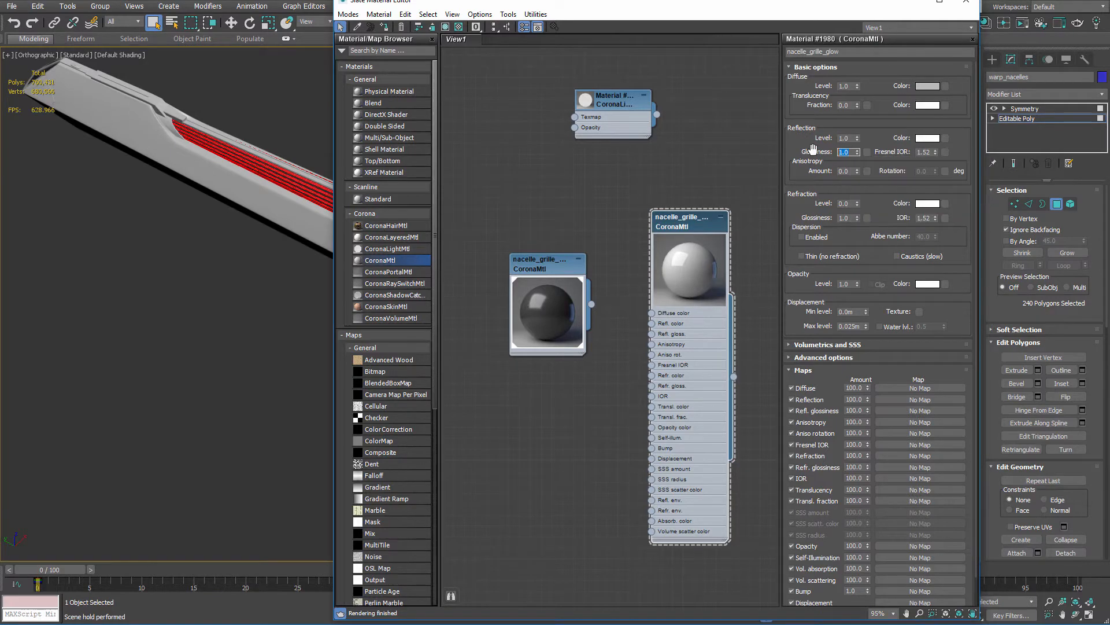
pyautogui.write('0.6')
pyautogui.press('Return')
pyautogui.write('0.7')
pyautogui.press('Return')
pyautogui.click(531, 265)
pyautogui.click(686, 224)
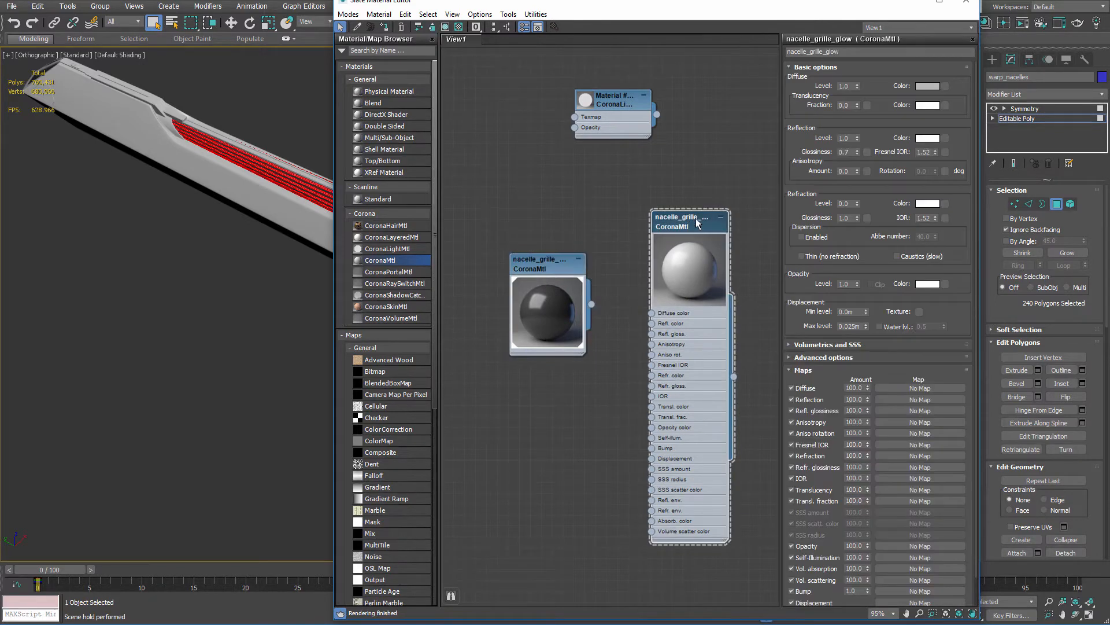
pyautogui.doubleClick(844, 152)
pyautogui.write('0.8')
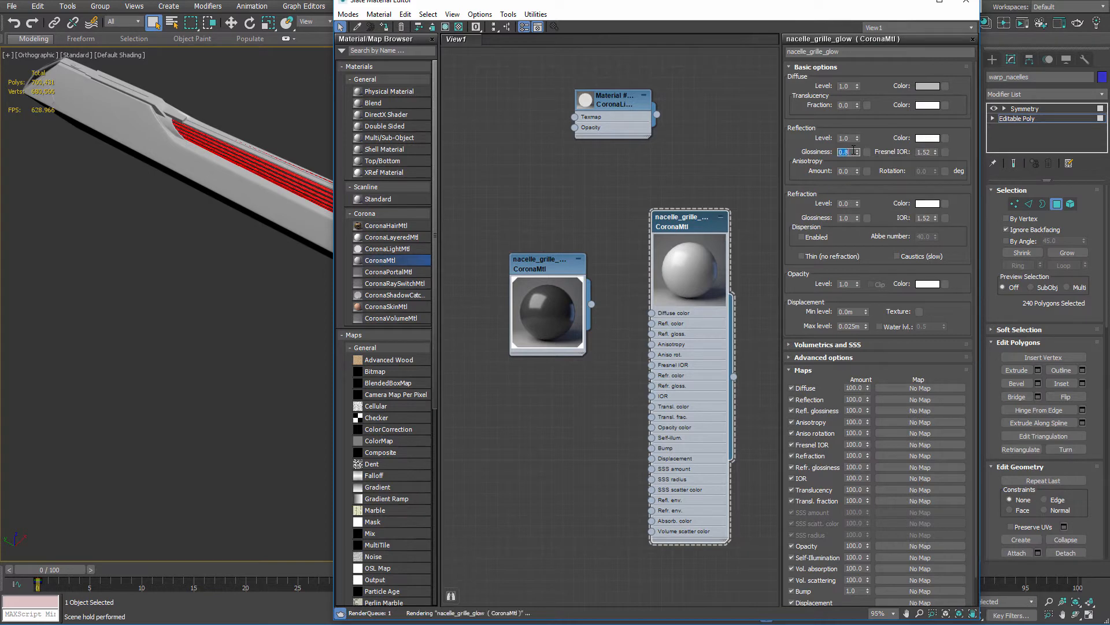
pyautogui.press('Return')
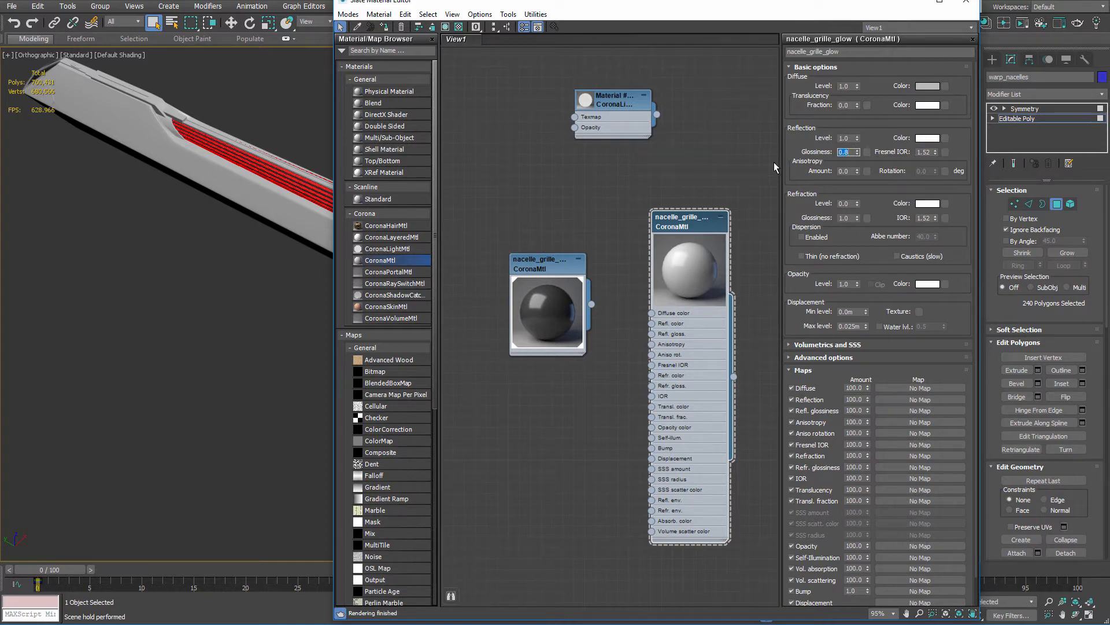
# Set the self-illumination colour of nacelle_grille_glow to blue with red 2, green 99 and blue 237
pyautogui.click(791, 358)
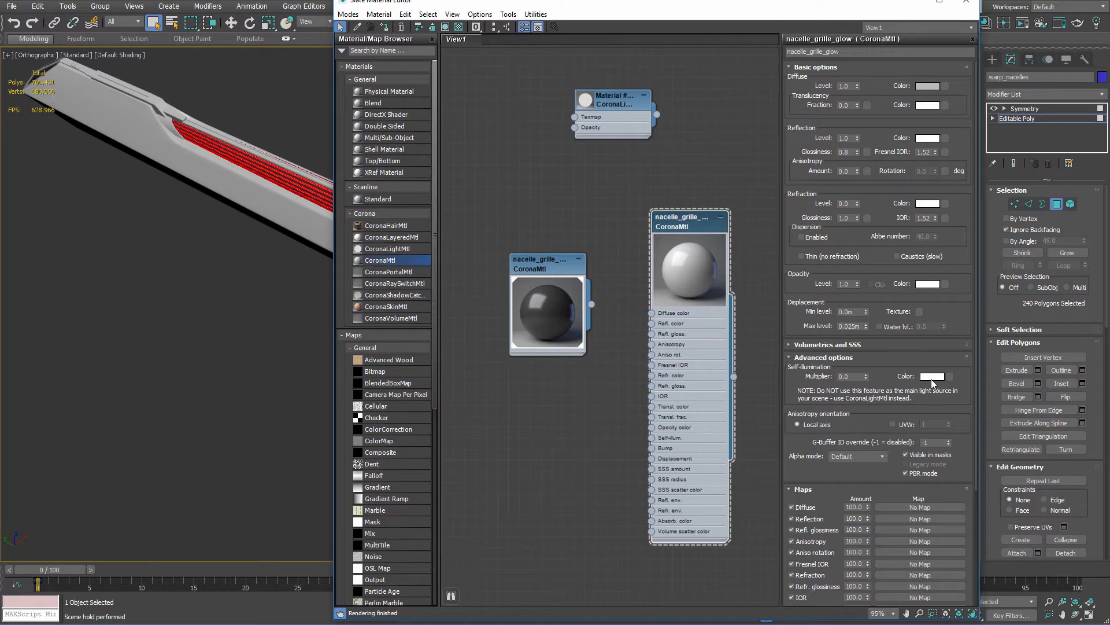
pyautogui.click(932, 377)
pyautogui.moveTo(273, 0); pyautogui.dragTo(598, 188)
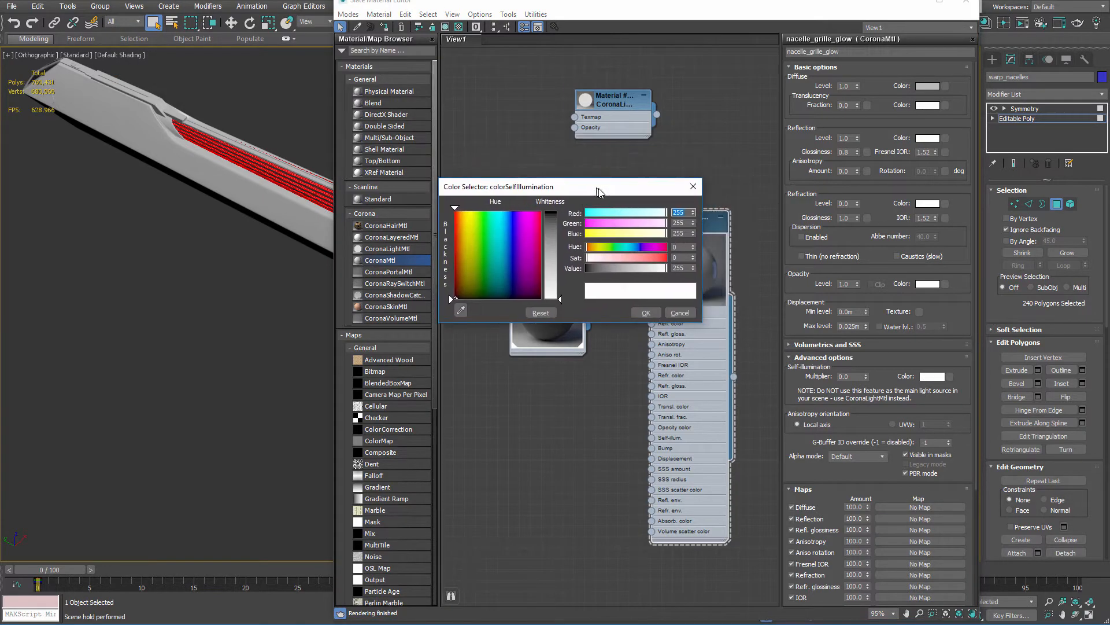
pyautogui.click(505, 219)
pyautogui.click(556, 218)
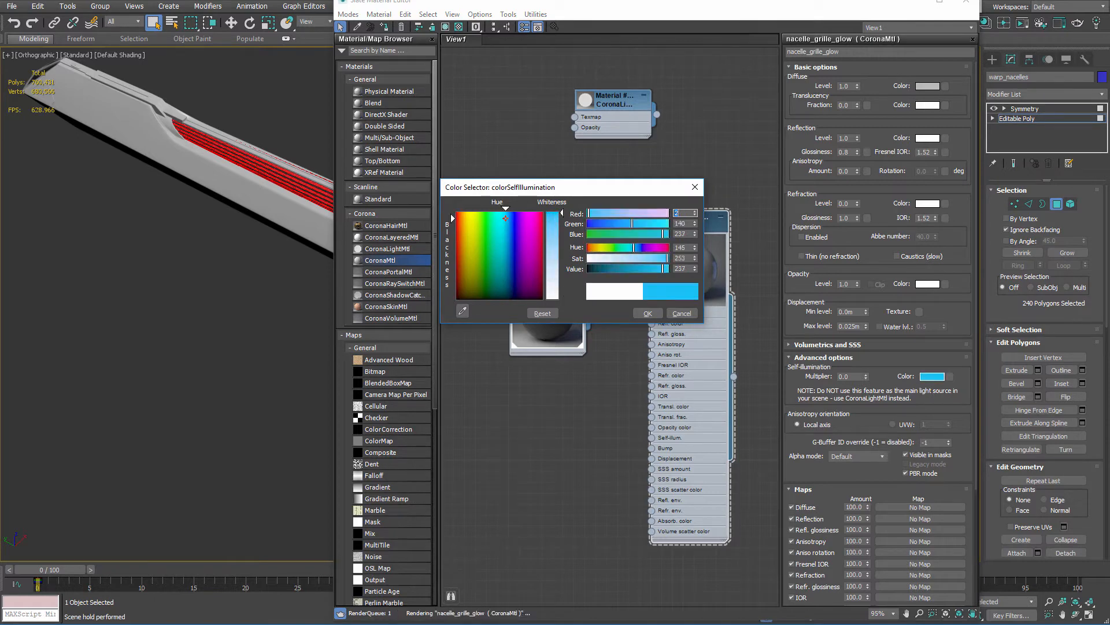
pyautogui.click(608, 222)
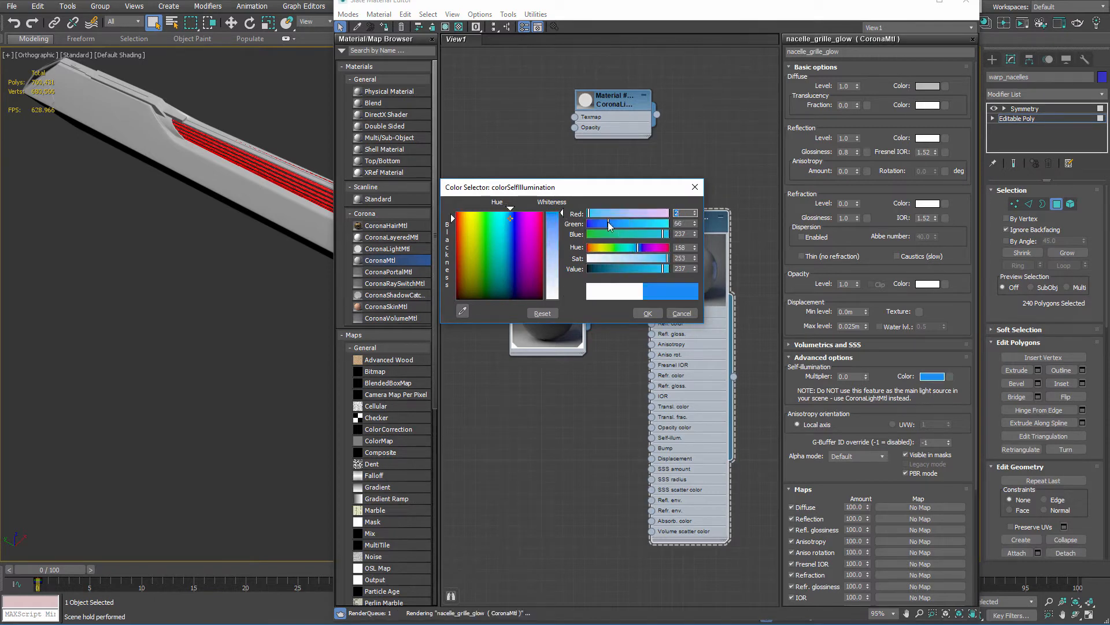
pyautogui.click(620, 222)
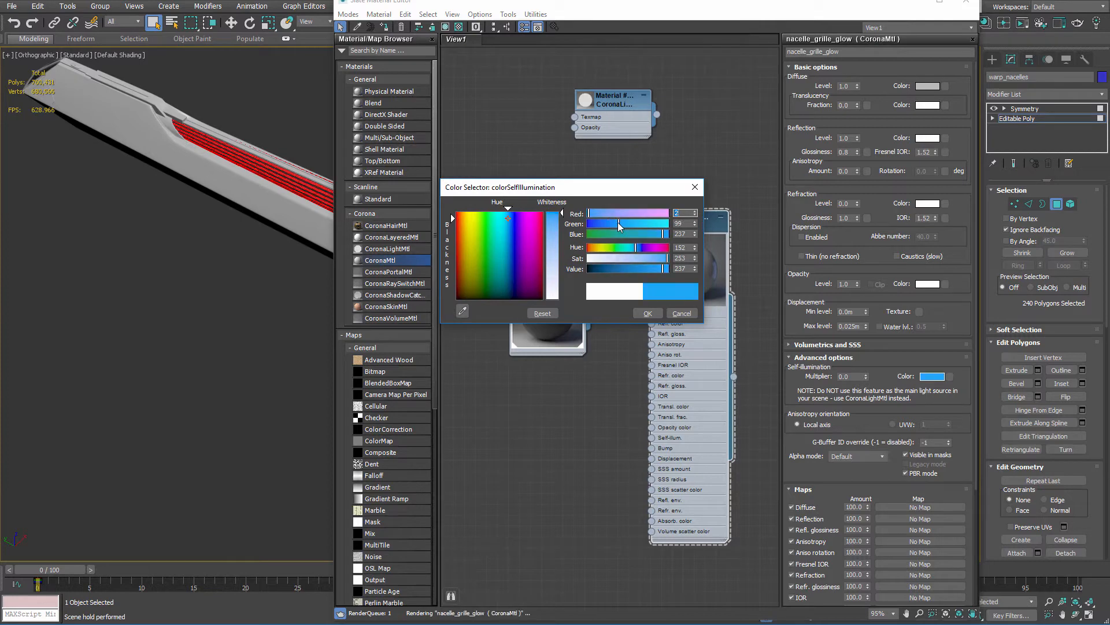
pyautogui.click(651, 313)
# Set the self-illumination multiplier of nacelle_grille_glow to 1.0 and assign the material to the selected grille polygons
pyautogui.doubleClick(854, 376)
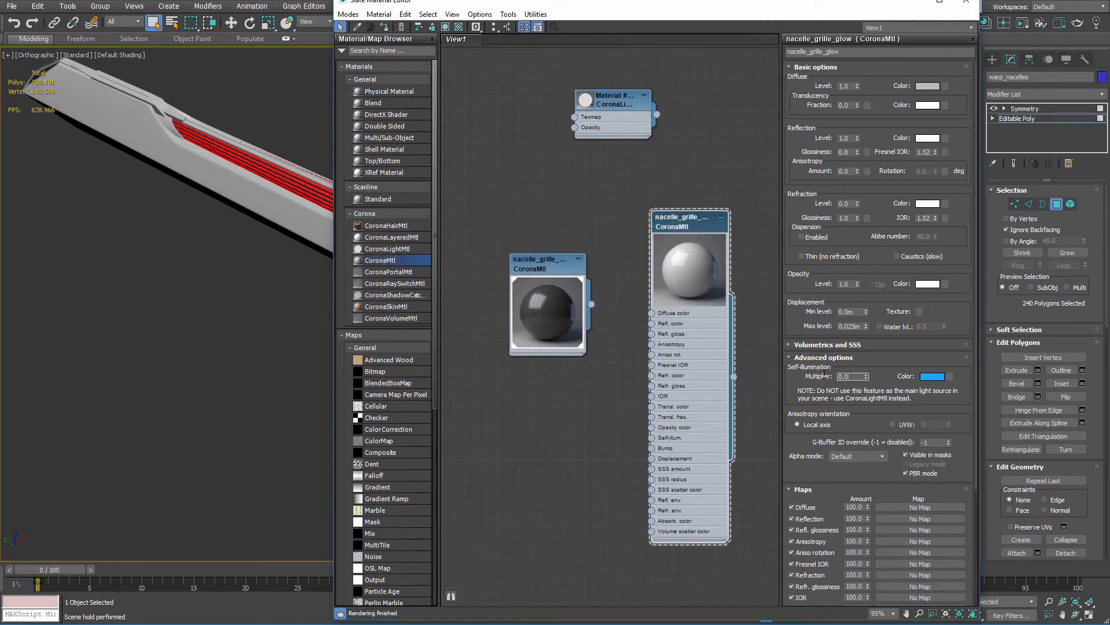
pyautogui.write('1')
pyautogui.press('Return')
pyautogui.rightClick(666, 224)
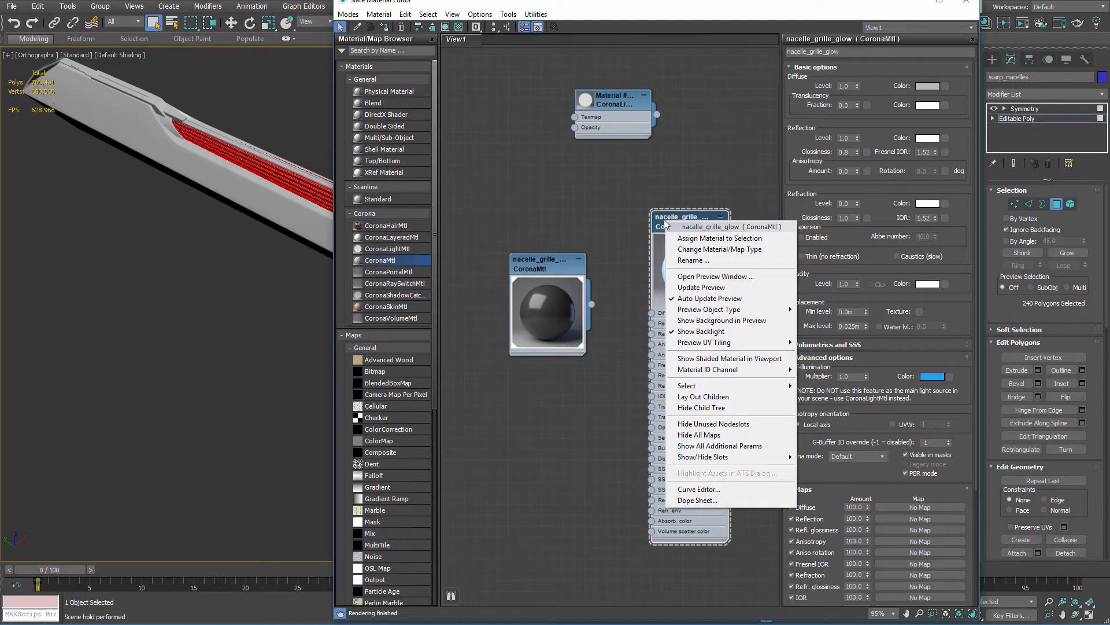
pyautogui.click(688, 238)
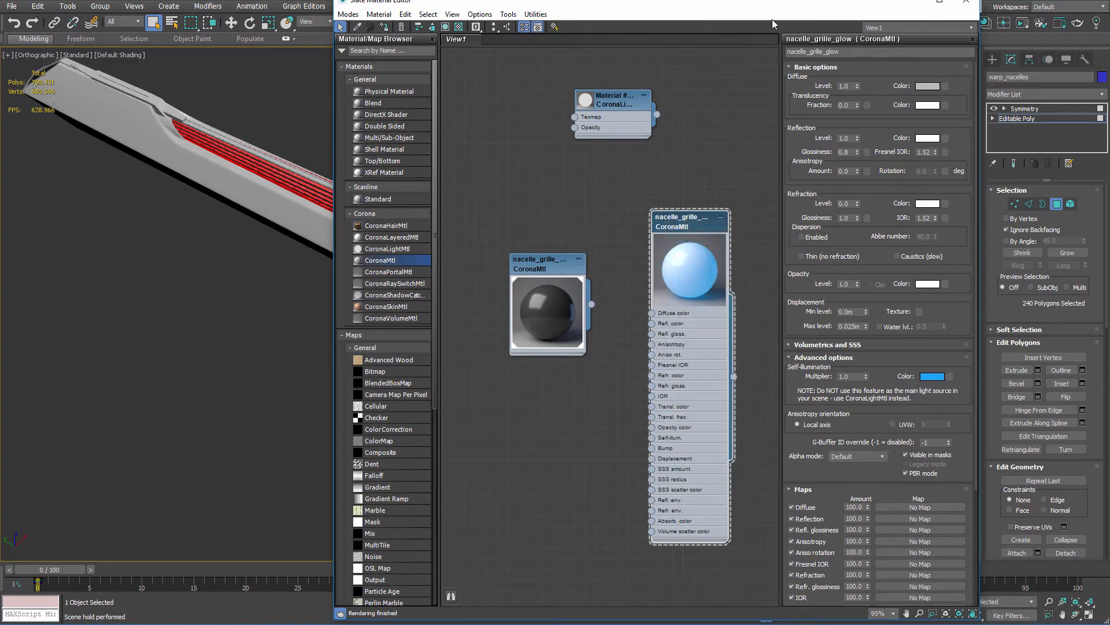
# Shift the self-illumination colour of nacelle_grille_glow to a deeper blue with red 2, green 69 and blue 240
pyautogui.click(964, 5)
pyautogui.hotkey('alt', 'w')
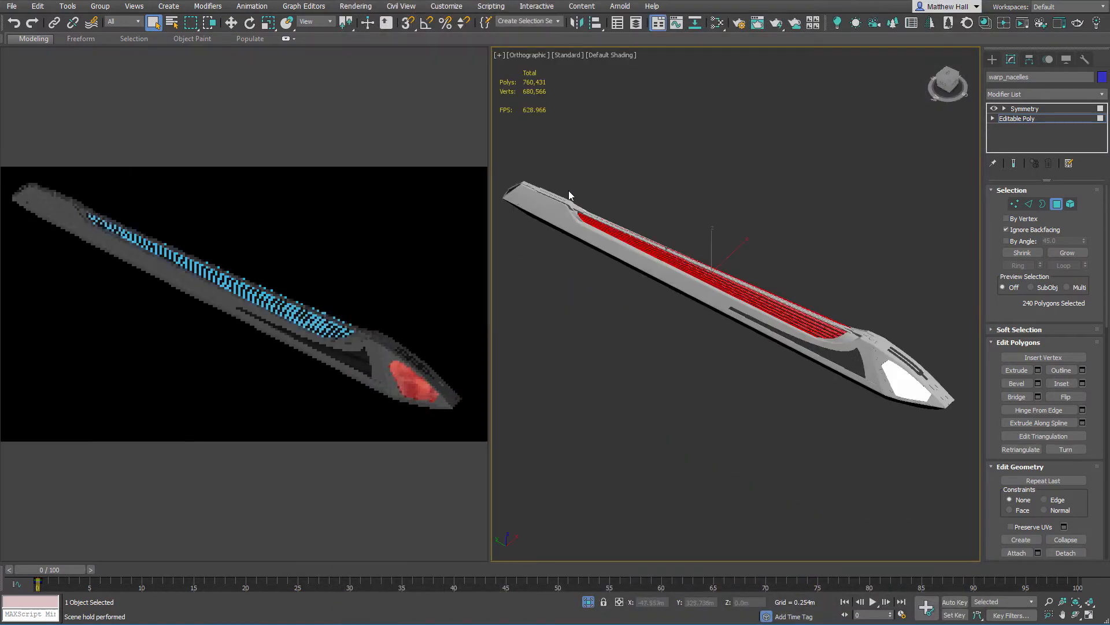
pyautogui.keyDown('alt'); pyautogui.moveTo(688, 227); pyautogui.dragTo(760, 223, button='middle'); pyautogui.keyUp('alt')
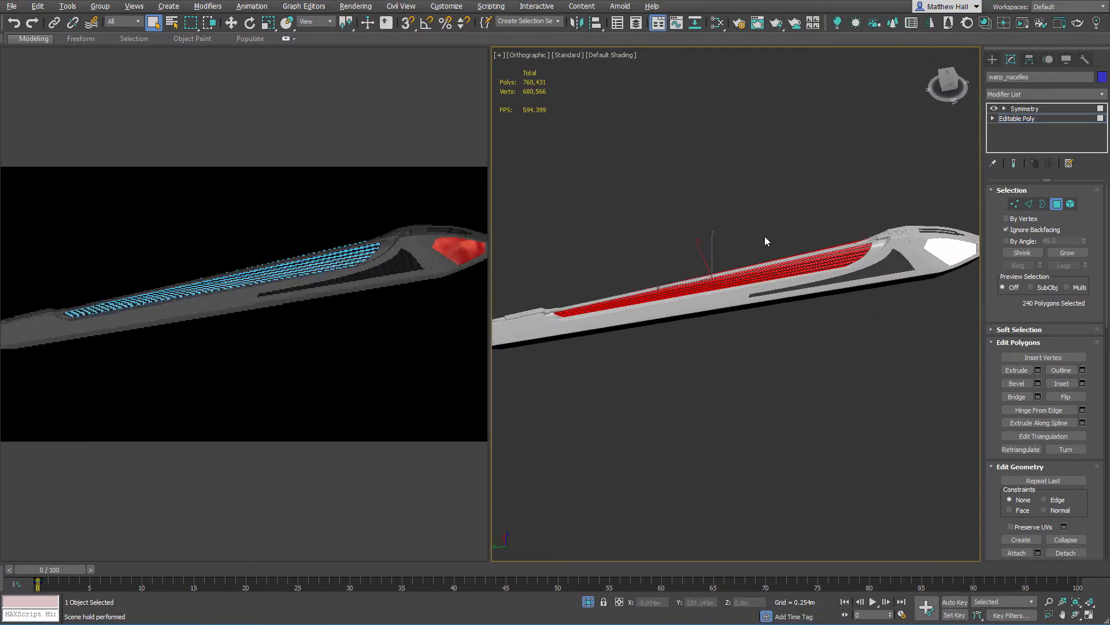
pyautogui.scroll(3, 786, 253)
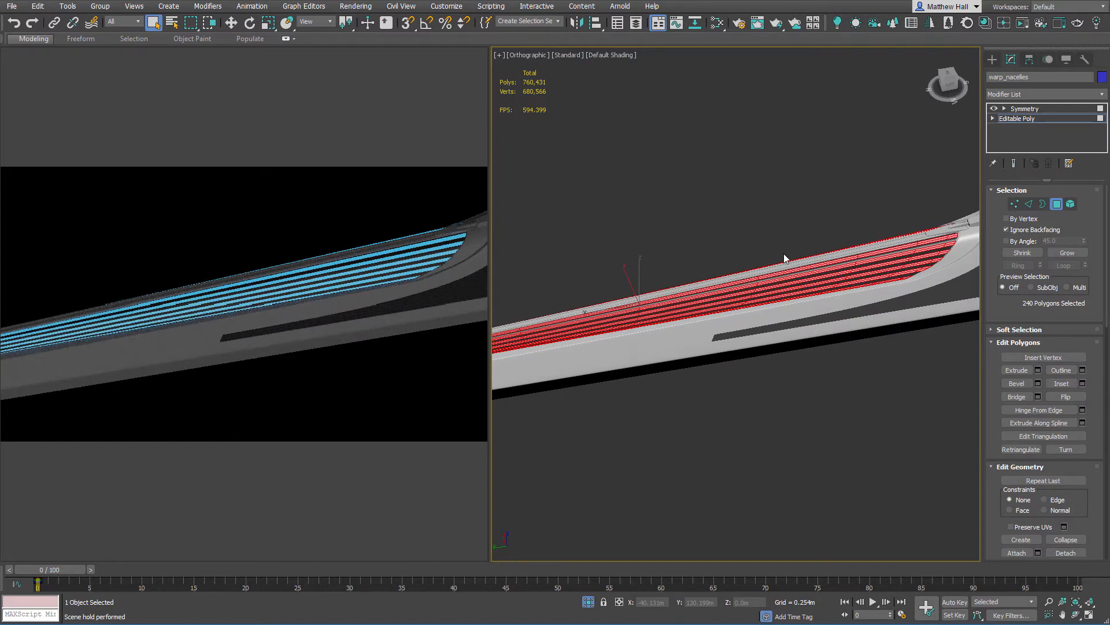
pyautogui.press('m')
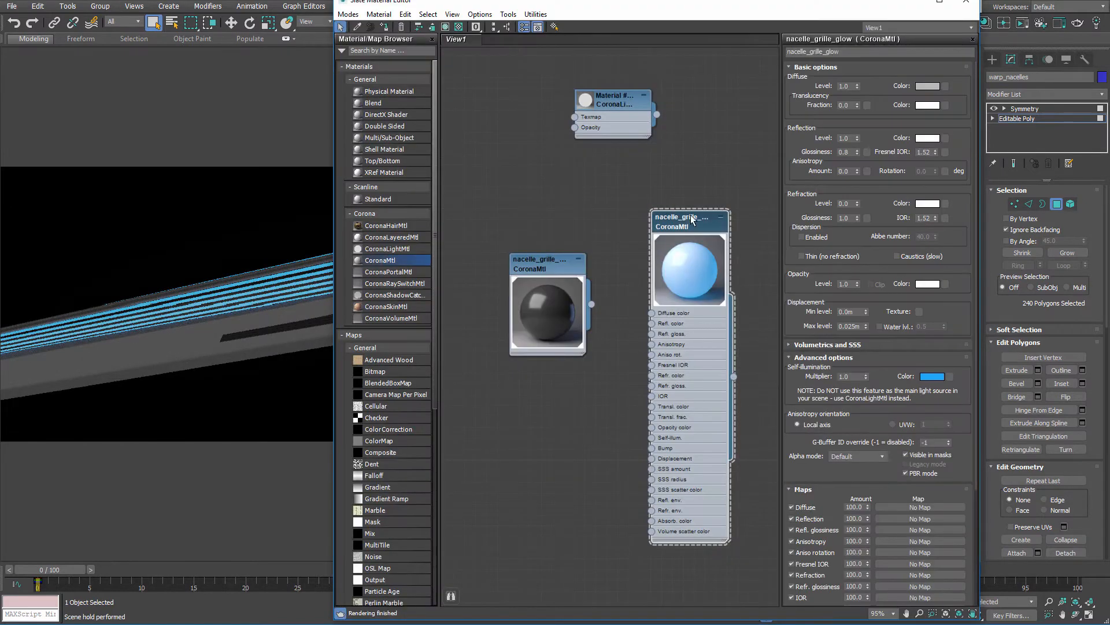
pyautogui.click(933, 376)
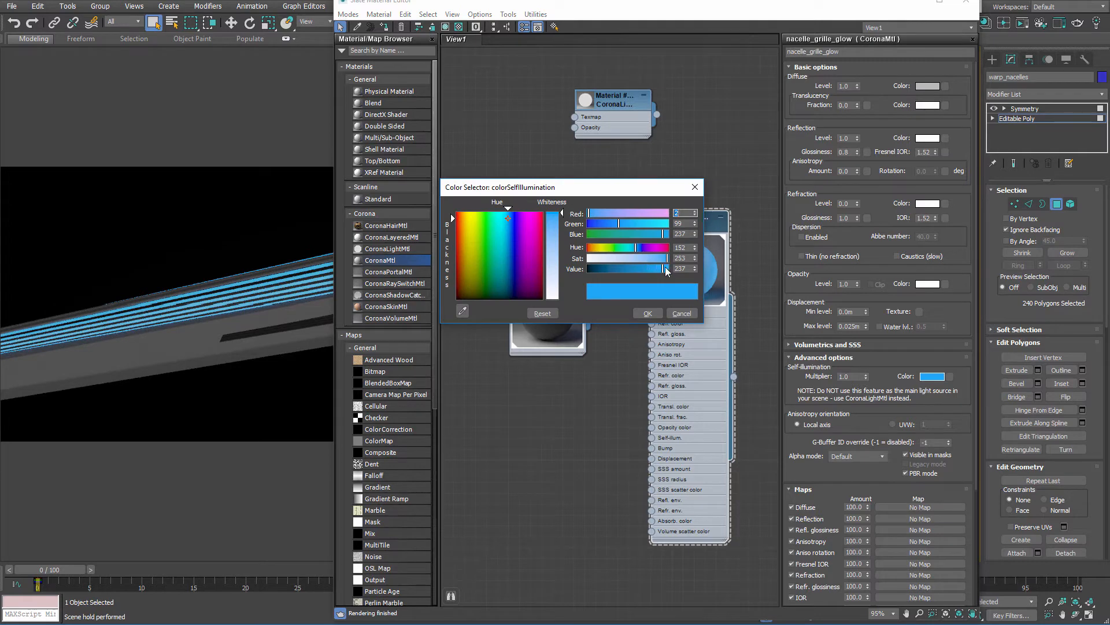
pyautogui.moveTo(668, 270); pyautogui.dragTo(668, 268)
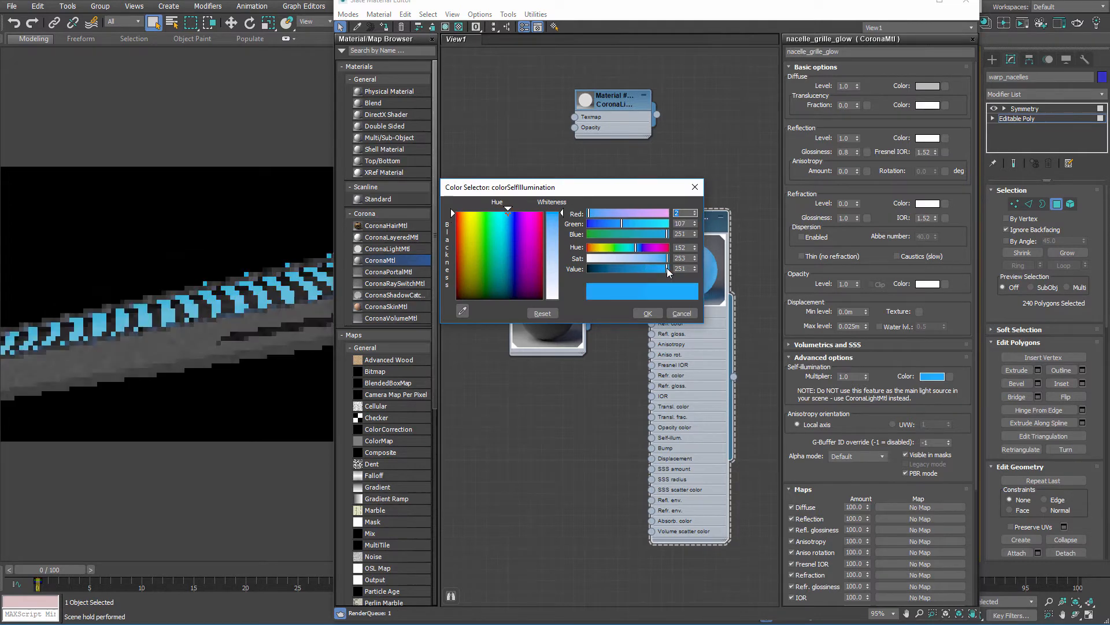
pyautogui.click(510, 217)
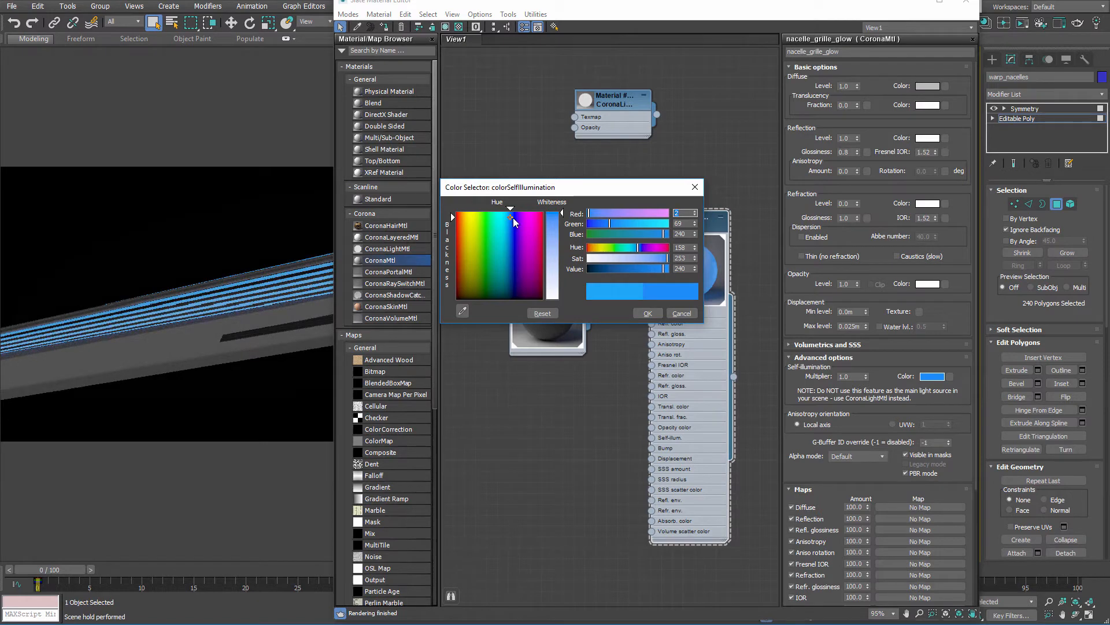
pyautogui.click(648, 313)
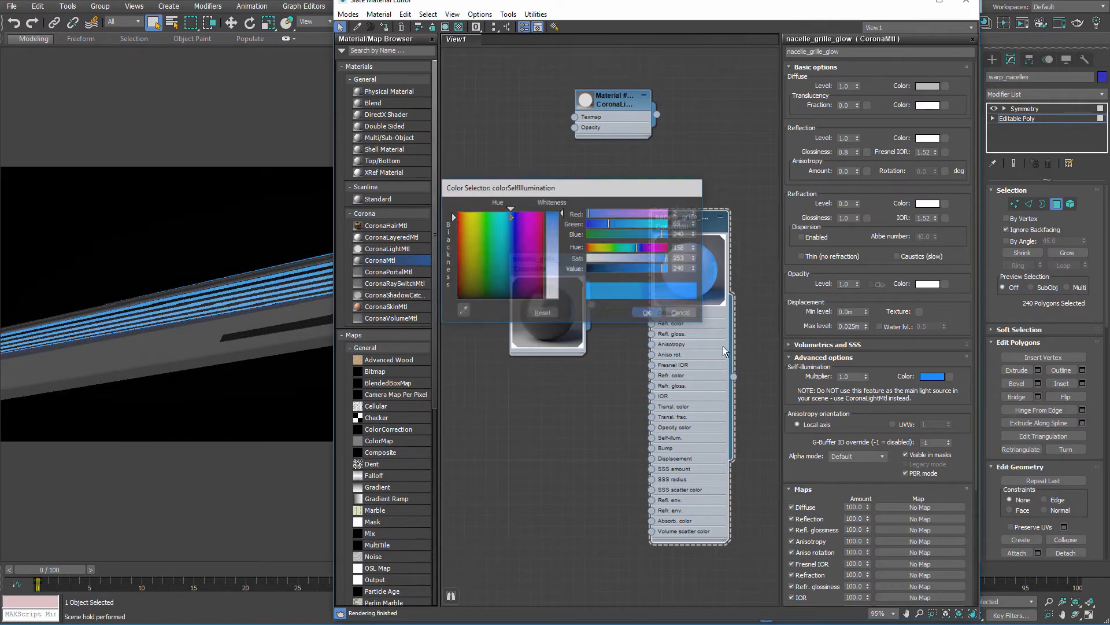
# Set the self-illumination multiplier of nacelle_grille_glow to 2.0 and close the material editor
pyautogui.click(850, 377)
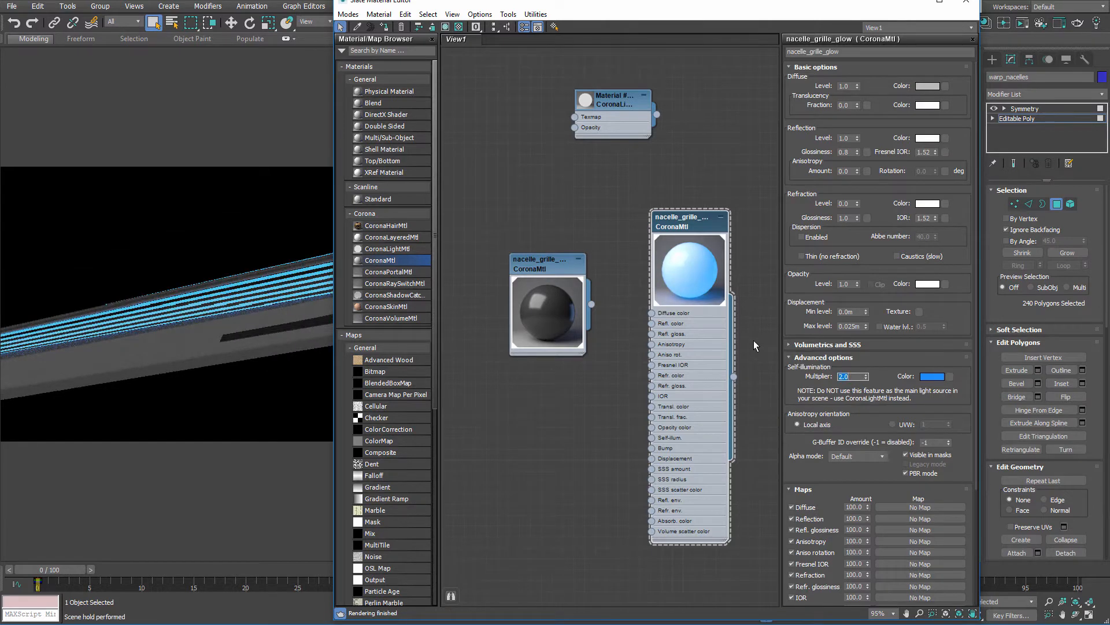
pyautogui.click(965, 2)
pyautogui.scroll(-5, 755, 205)
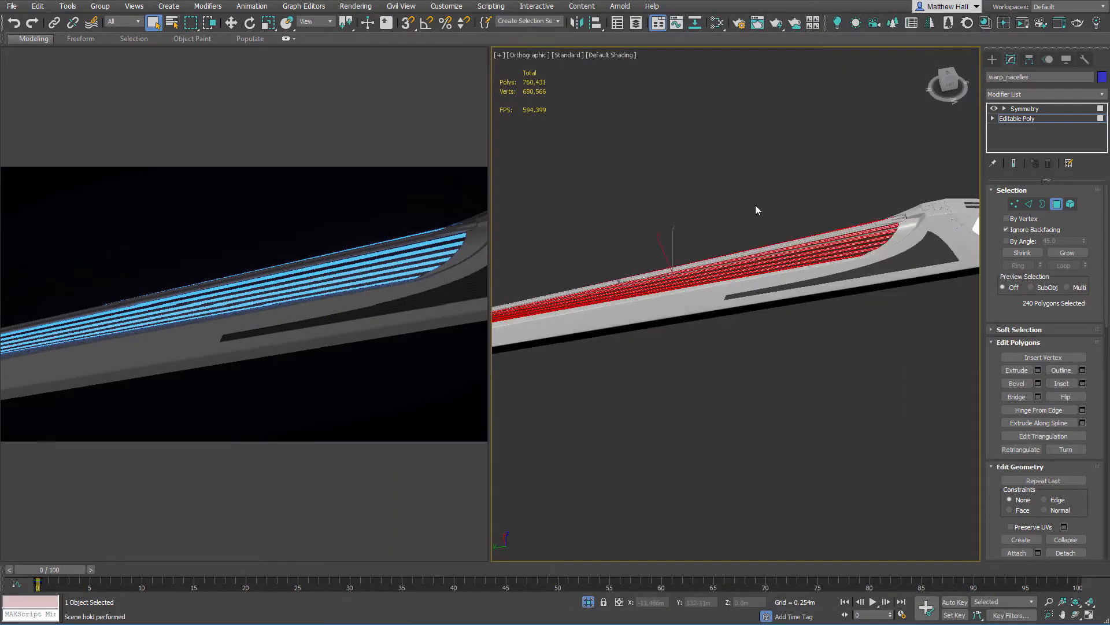
pyautogui.keyDown('alt'); pyautogui.moveTo(756, 205); pyautogui.dragTo(724, 173, button='middle'); pyautogui.keyUp('alt')
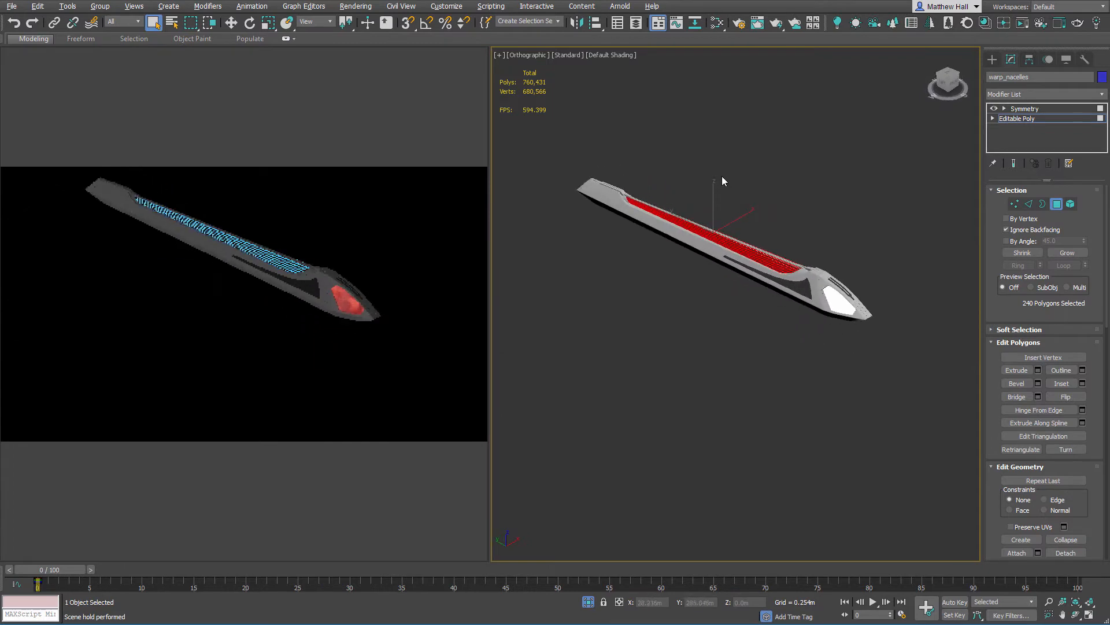
# Leave polygon editing of warp_nacelles, return to its Symmetry modifier, and end the isolation to show the whole scene
pyautogui.click(1056, 204)
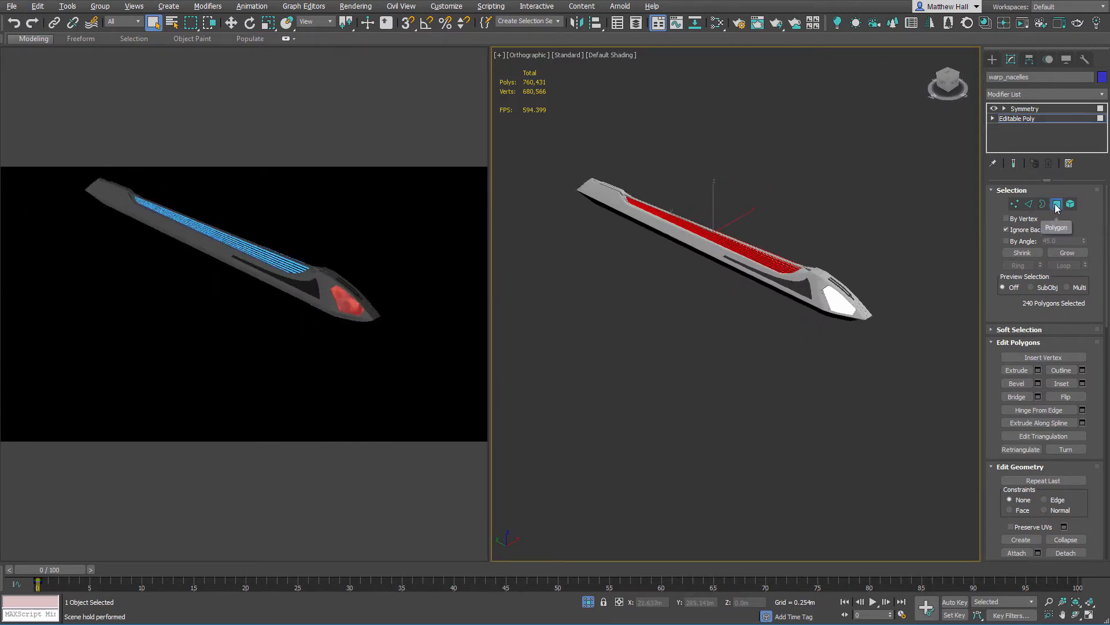
pyautogui.click(1043, 110)
pyautogui.rightClick(787, 188)
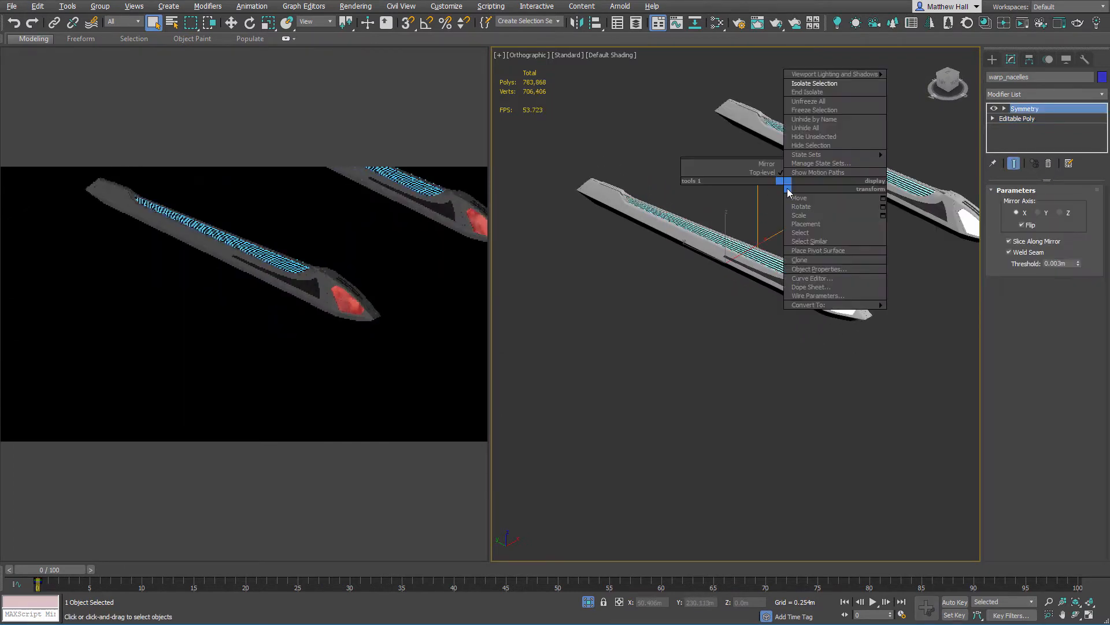
pyautogui.click(809, 90)
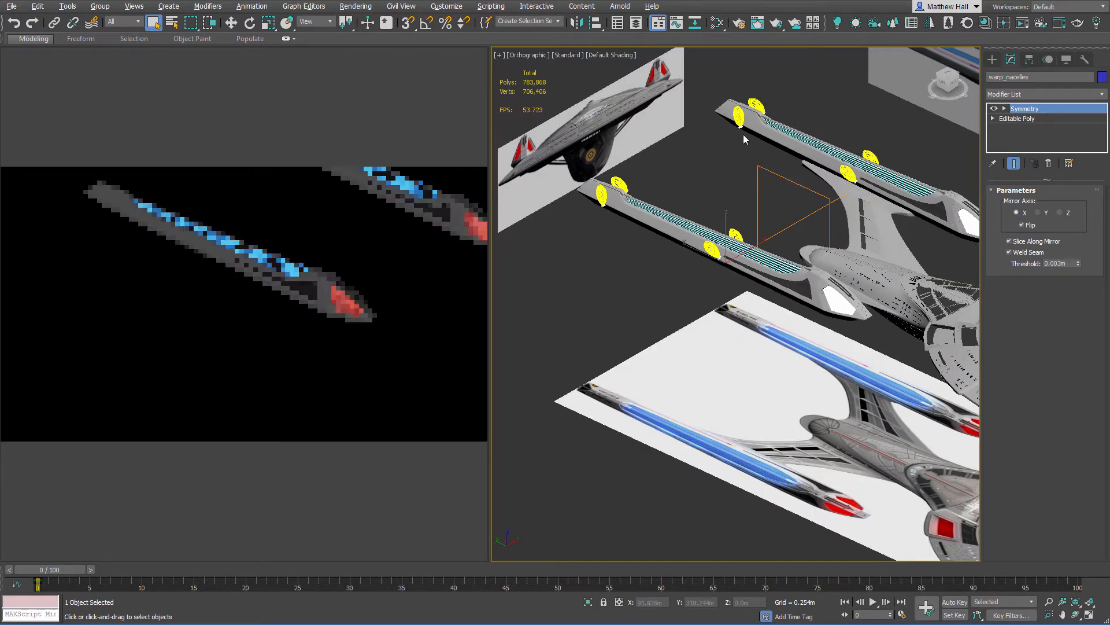
# Switch the viewport to perspective and examine the glowing nacelle grilles on the complete starship
pyautogui.scroll(-2, 752, 191)
pyautogui.keyDown('alt'); pyautogui.moveTo(769, 201); pyautogui.dragTo(665, 177, button='middle'); pyautogui.keyUp('alt')
pyautogui.press('p')
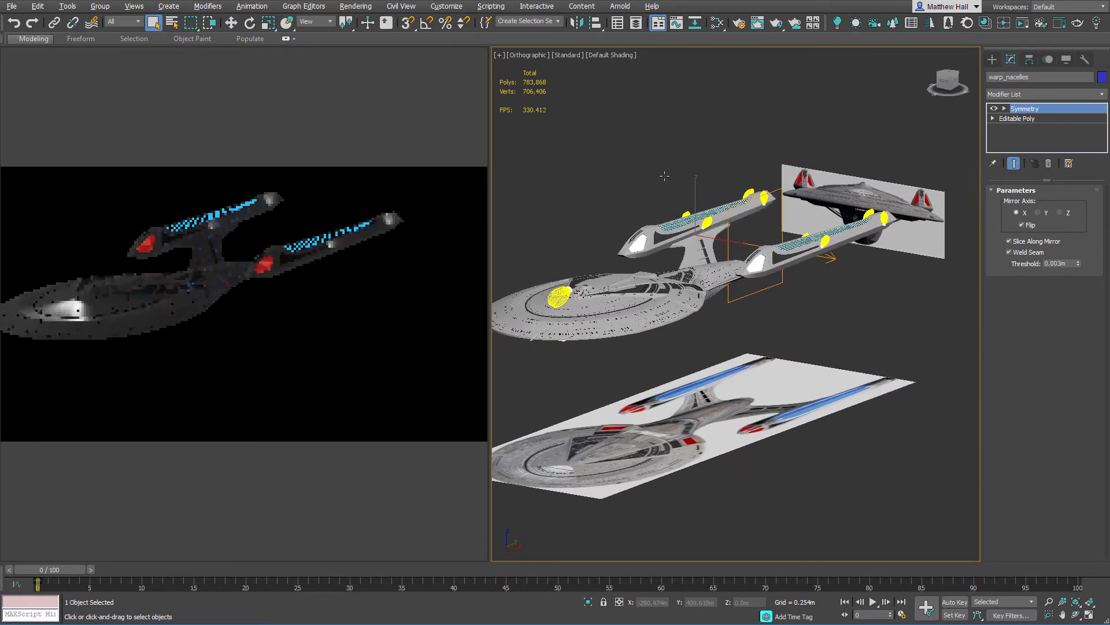
pyautogui.scroll(5, 688, 191)
pyautogui.scroll(-6, 713, 205)
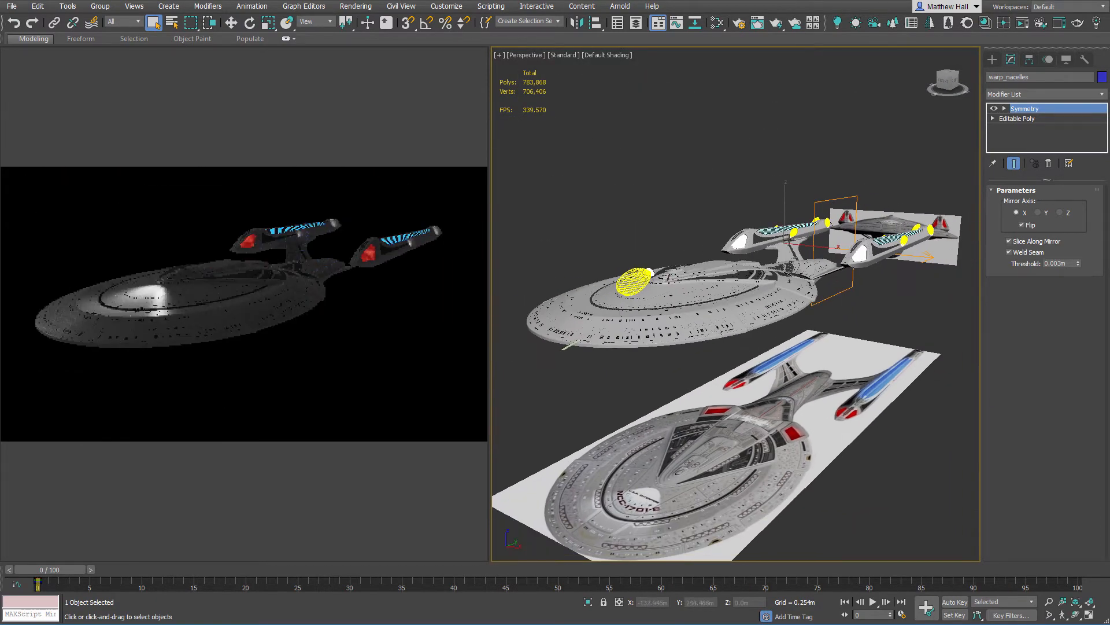
pyautogui.keyDown('alt'); pyautogui.moveTo(778, 249); pyautogui.dragTo(691, 244, button='middle'); pyautogui.keyUp('alt')
pyautogui.scroll(2, 691, 244)
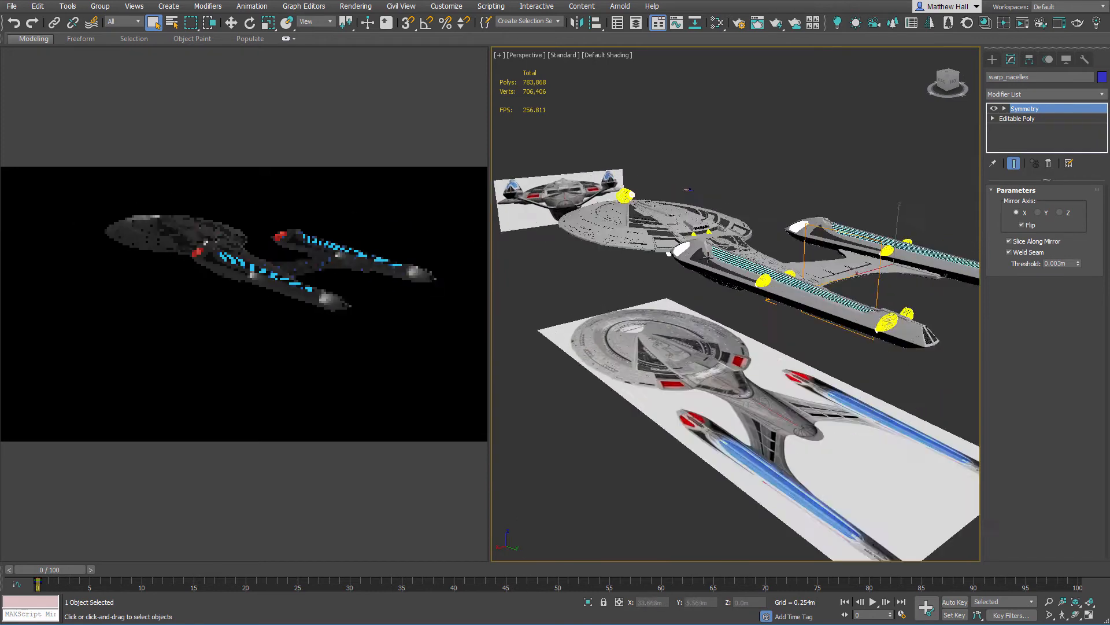
pyautogui.scroll(3, 651, 269)
pyautogui.scroll(2, 651, 269)
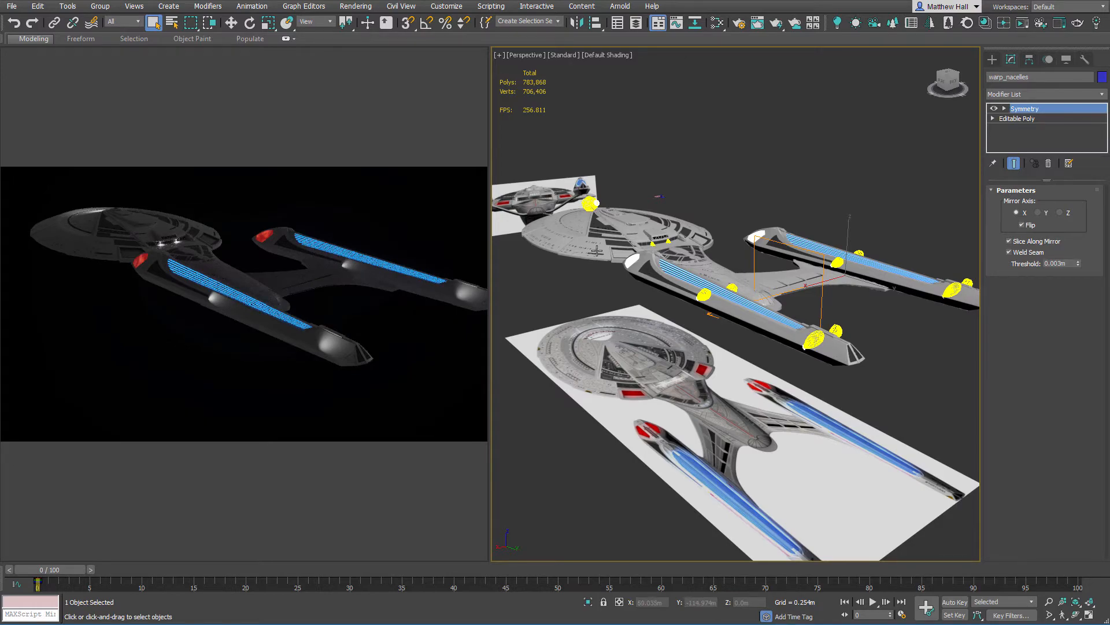
# Examine the unlit deflector dish on the underside of the ship and its surroundings
pyautogui.keyDown('alt'); pyautogui.moveTo(624, 228); pyautogui.dragTo(756, 201, button='middle'); pyautogui.keyUp('alt')
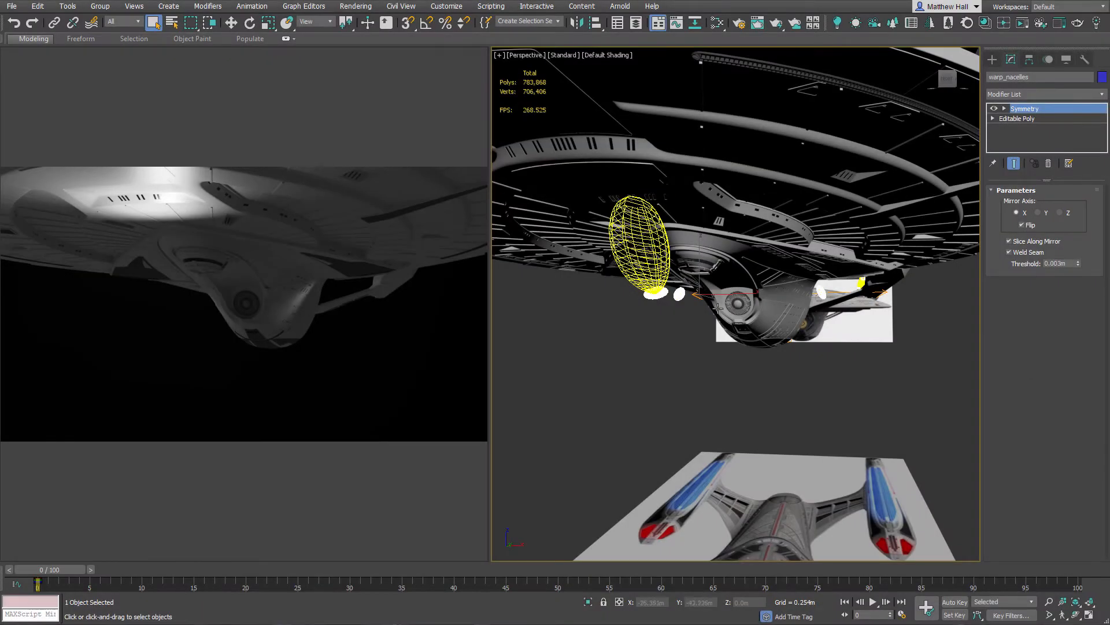
pyautogui.scroll(5, 741, 294)
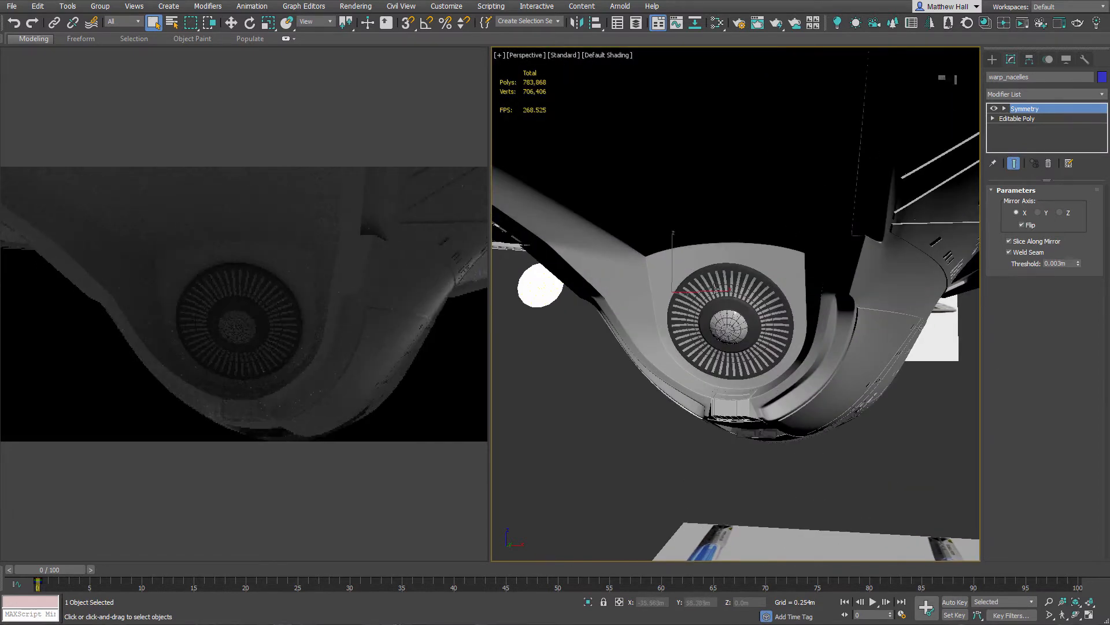
pyautogui.scroll(4, 715, 287)
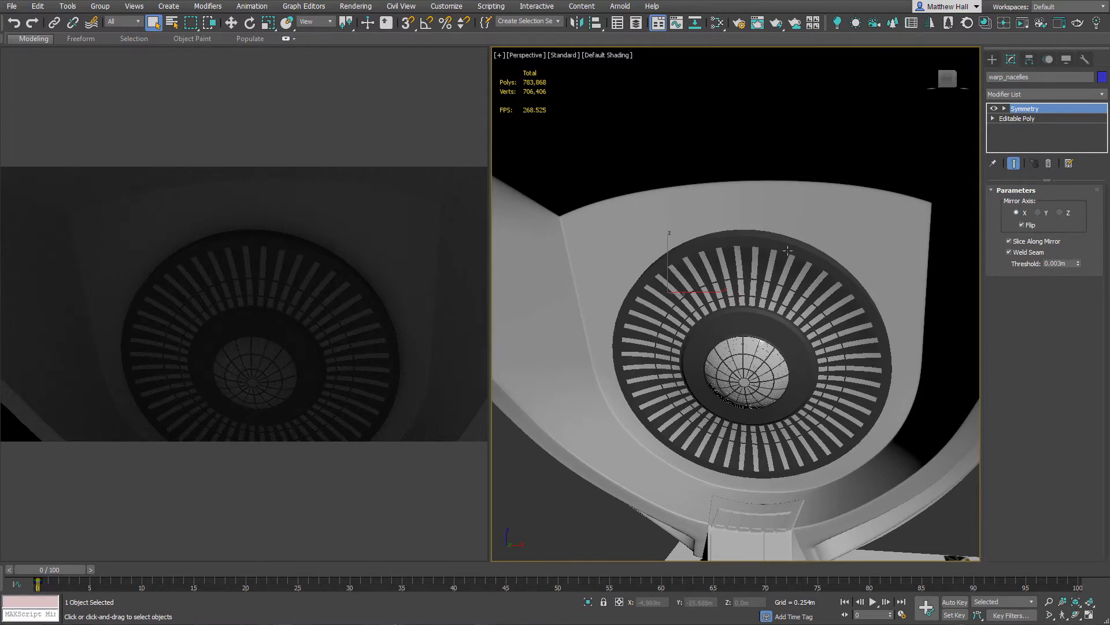
pyautogui.scroll(5, 717, 234)
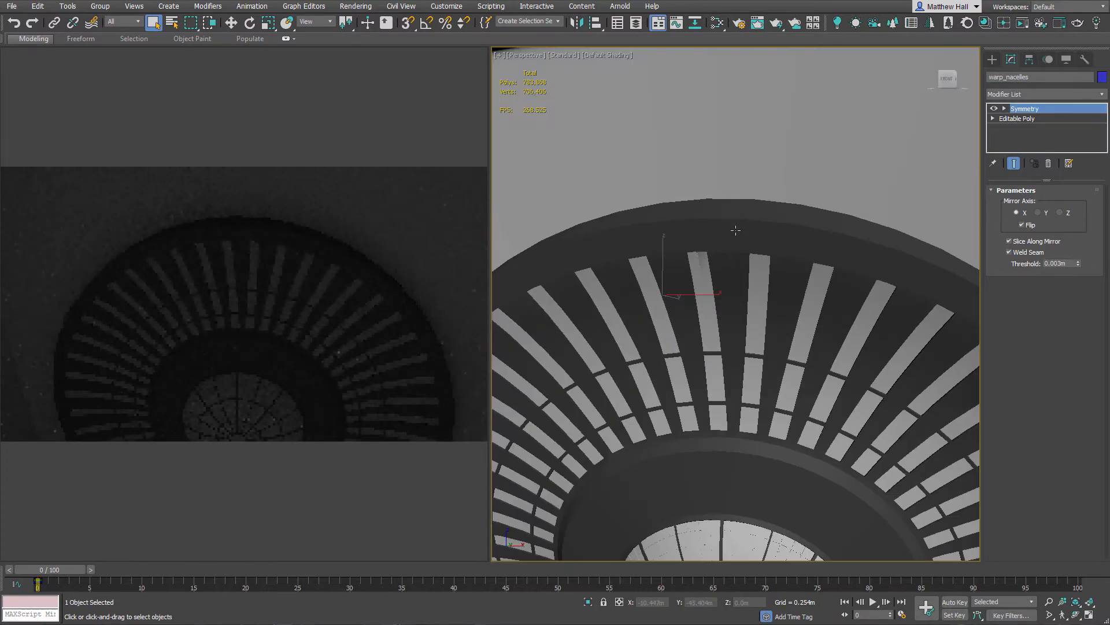
pyautogui.scroll(-5, 719, 217)
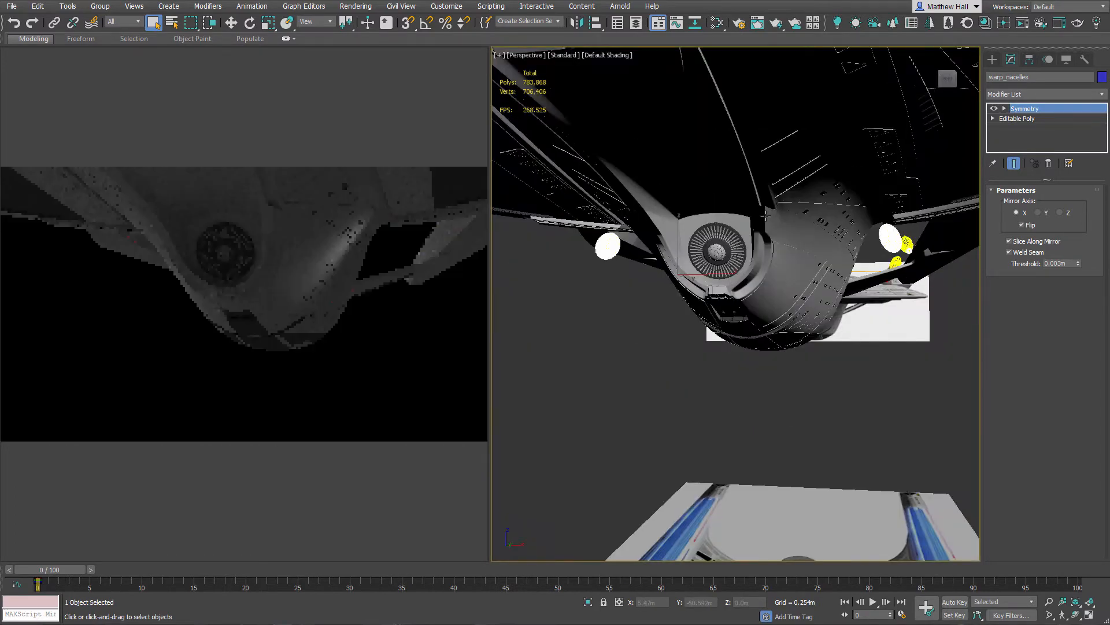
pyautogui.scroll(3, 765, 223)
pyautogui.scroll(-6, 764, 223)
pyautogui.scroll(4, 750, 291)
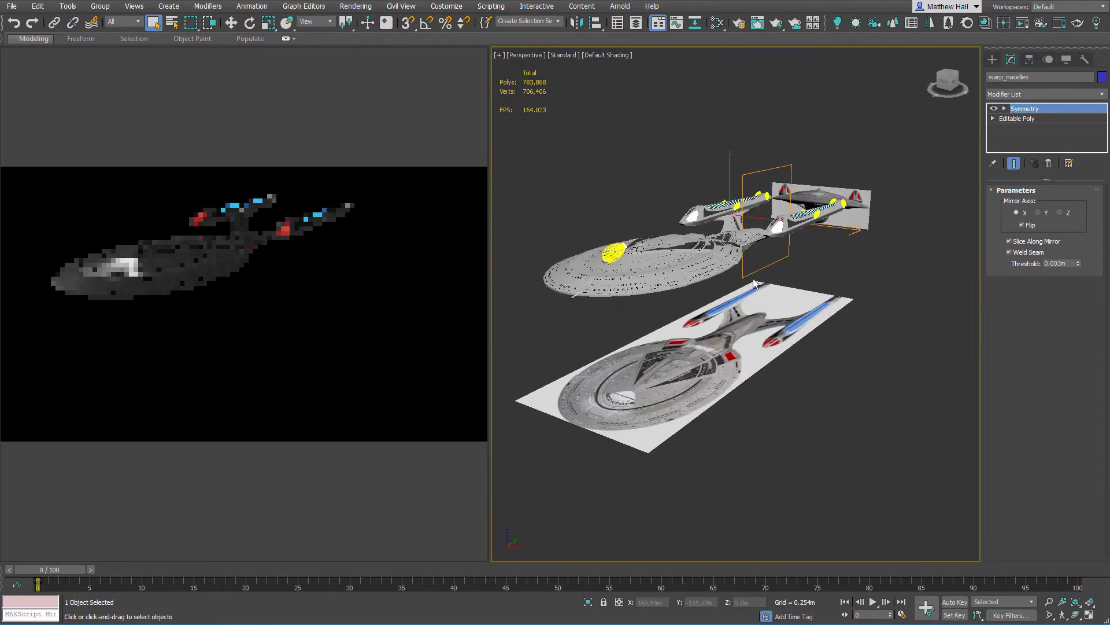
pyautogui.moveTo(761, 240); pyautogui.dragTo(719, 285, button='middle')
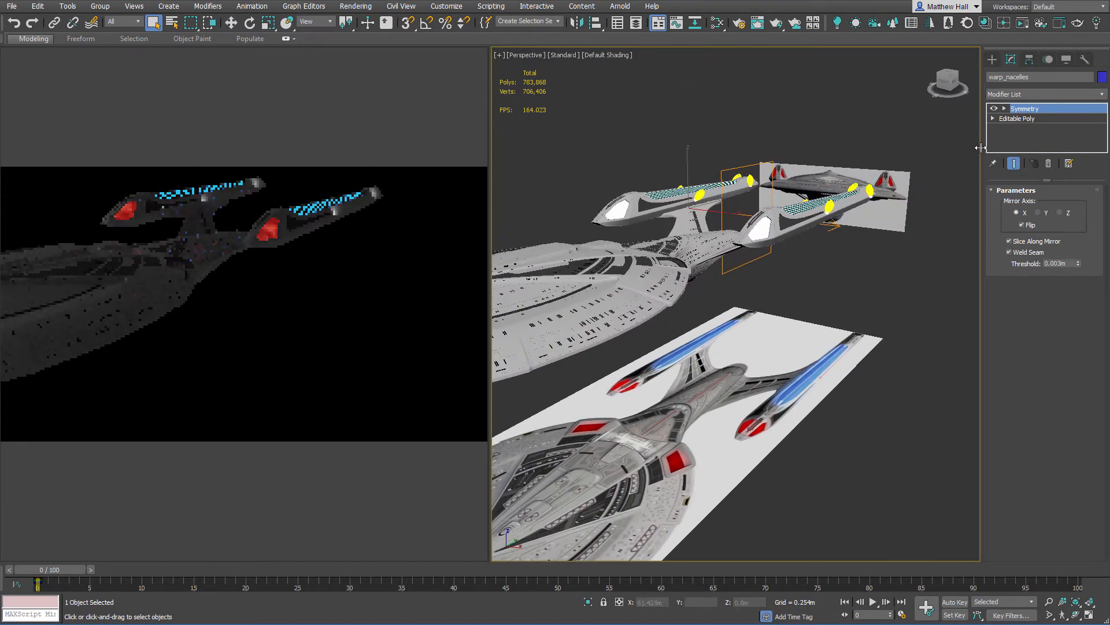
# Create a disk-shaped CoronaLight with a radius of about 8.4 m on the ground beside the ship's top-view reference image
pyautogui.click(992, 59)
pyautogui.click(1018, 75)
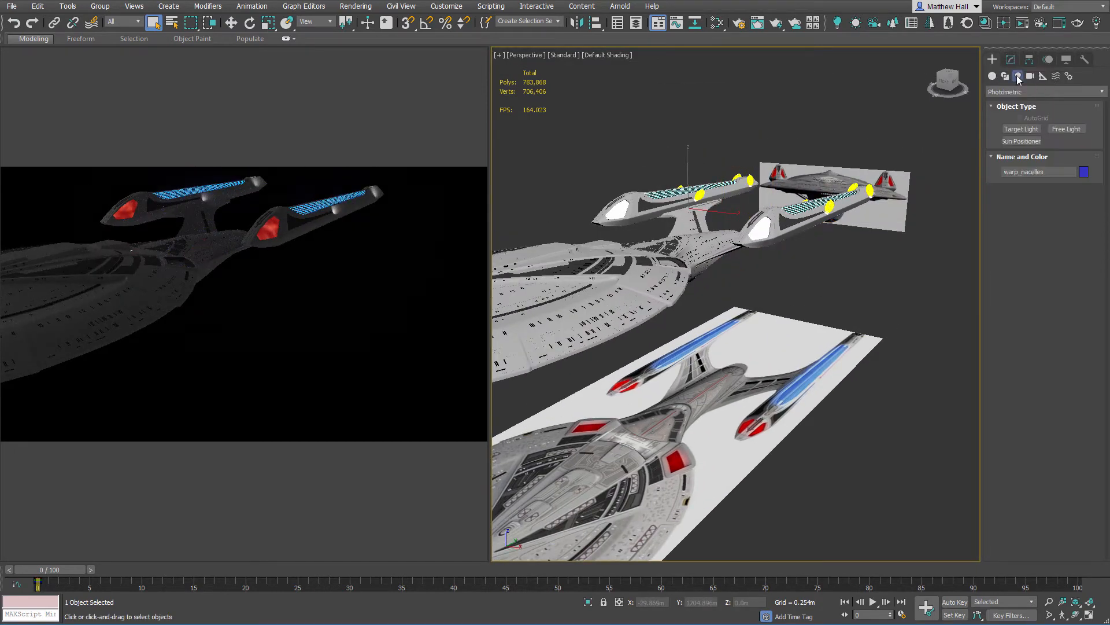
pyautogui.click(1018, 91)
pyautogui.click(1019, 126)
pyautogui.click(1020, 128)
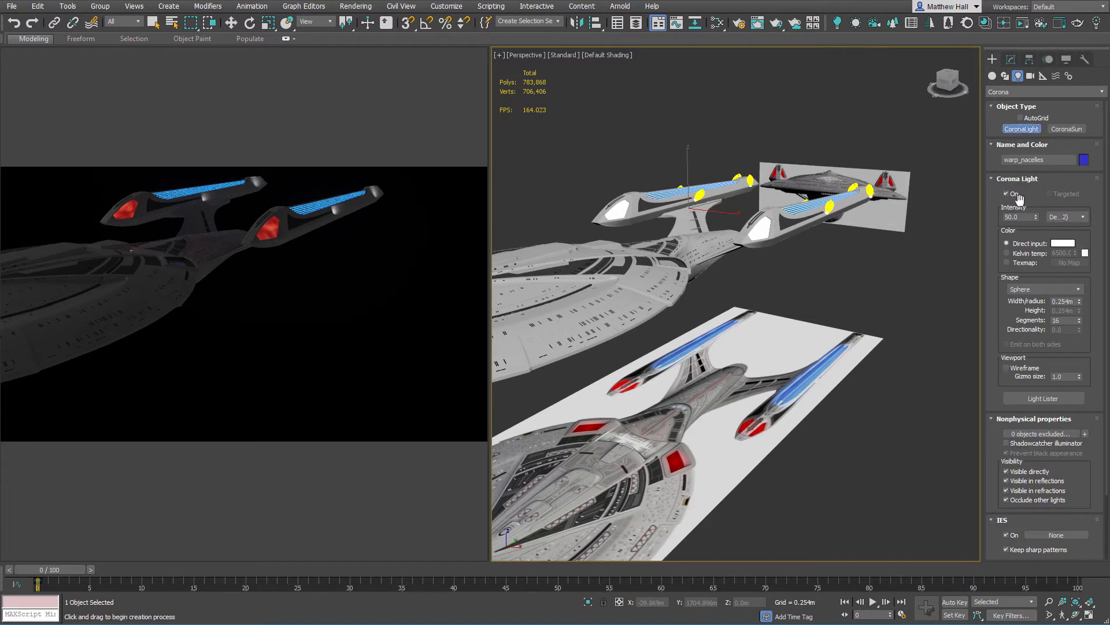
pyautogui.click(1049, 290)
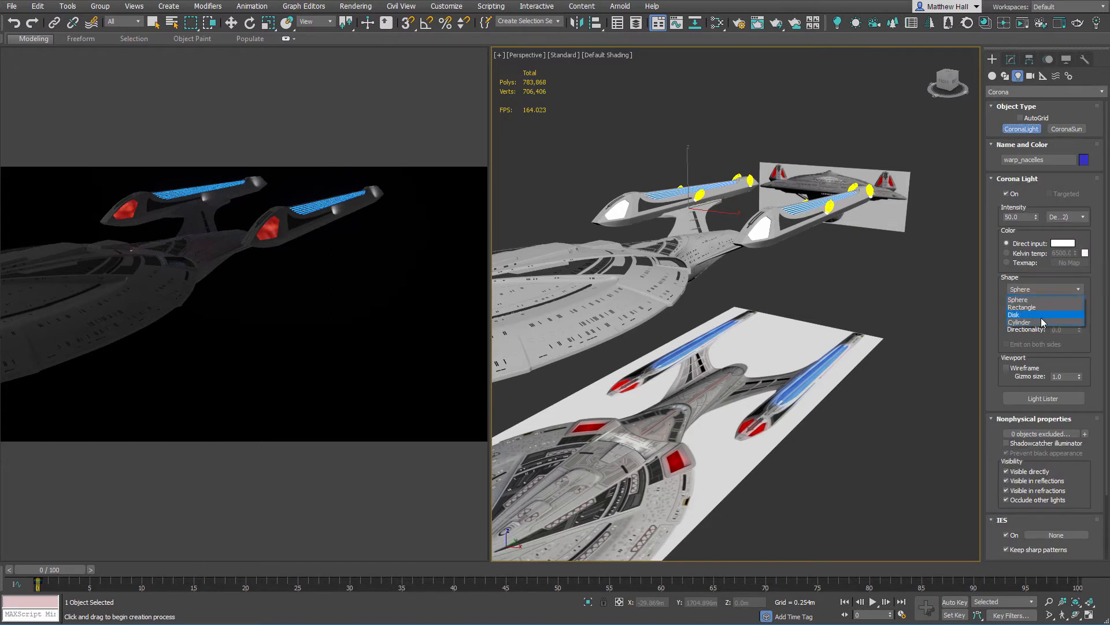
pyautogui.click(1042, 315)
pyautogui.click(858, 450)
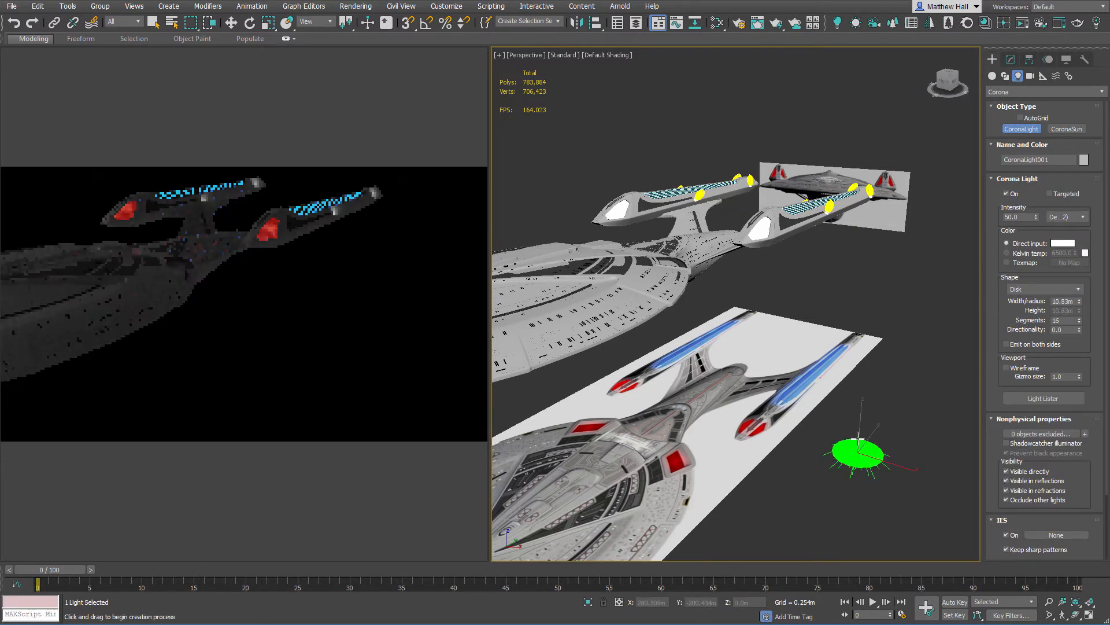
pyautogui.moveTo(858, 438); pyautogui.dragTo(858, 441)
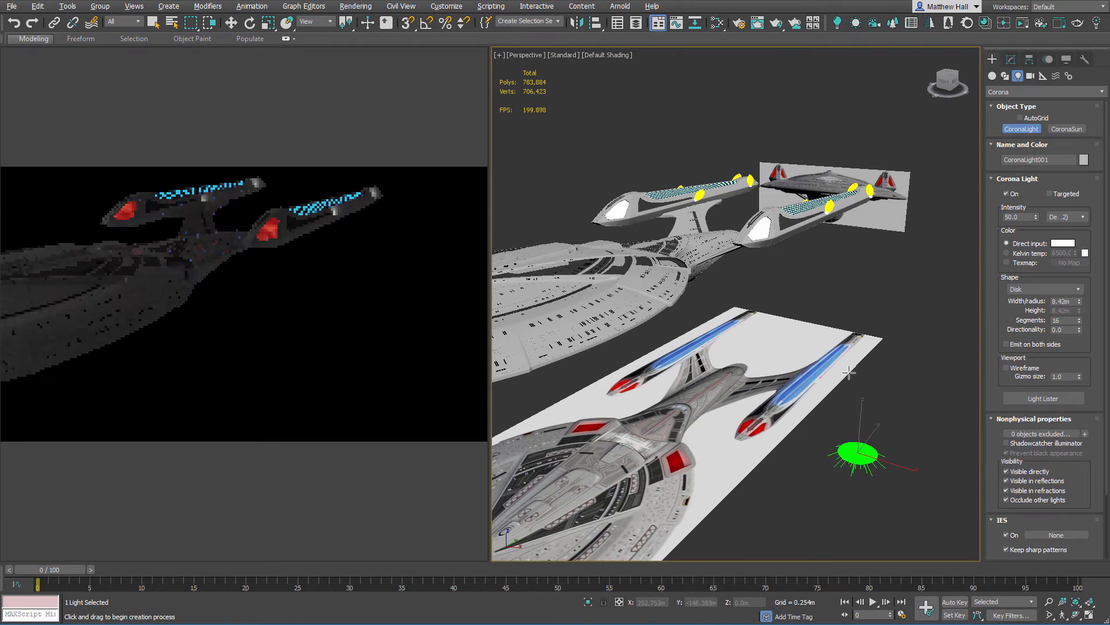
# Align the disk light to the deflector dish, pivot to pivot in X, Y and Z, and match its local orientation
pyautogui.keyDown('alt'); pyautogui.moveTo(849, 373); pyautogui.dragTo(850, 324, button='middle'); pyautogui.keyUp('alt')
pyautogui.moveTo(670, 426); pyautogui.dragTo(674, 549, button='middle')
pyautogui.scroll(5, 659, 422)
pyautogui.scroll(-3, 657, 424)
pyautogui.scroll(-3, 682, 394)
pyautogui.scroll(-1, 714, 381)
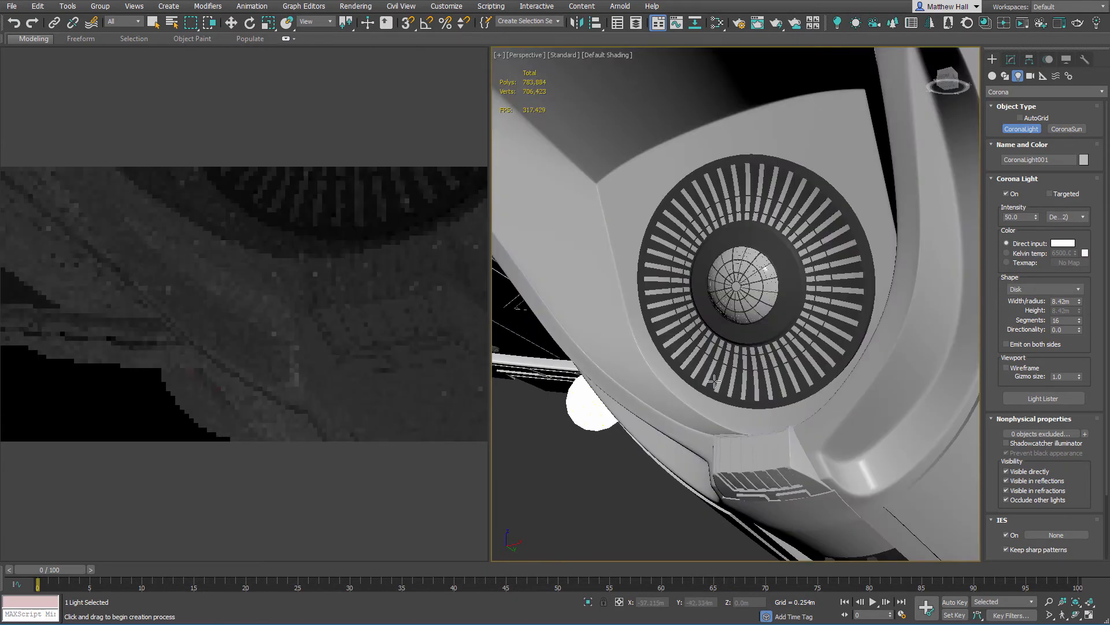
pyautogui.hotkey('alt', 'a')
pyautogui.click(736, 279)
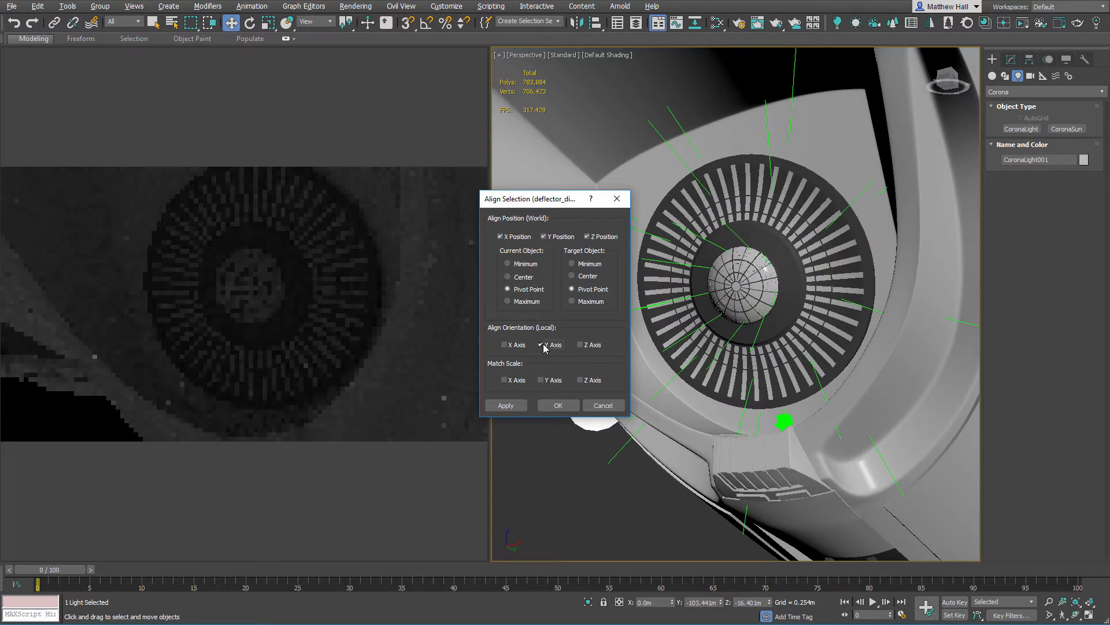
pyautogui.click(551, 405)
# Move the disk light along its local Z axis, using the Local reference coordinate system, to just behind the deflector grille
pyautogui.keyDown('alt'); pyautogui.moveTo(683, 273); pyautogui.dragTo(679, 283, button='middle'); pyautogui.keyUp('alt')
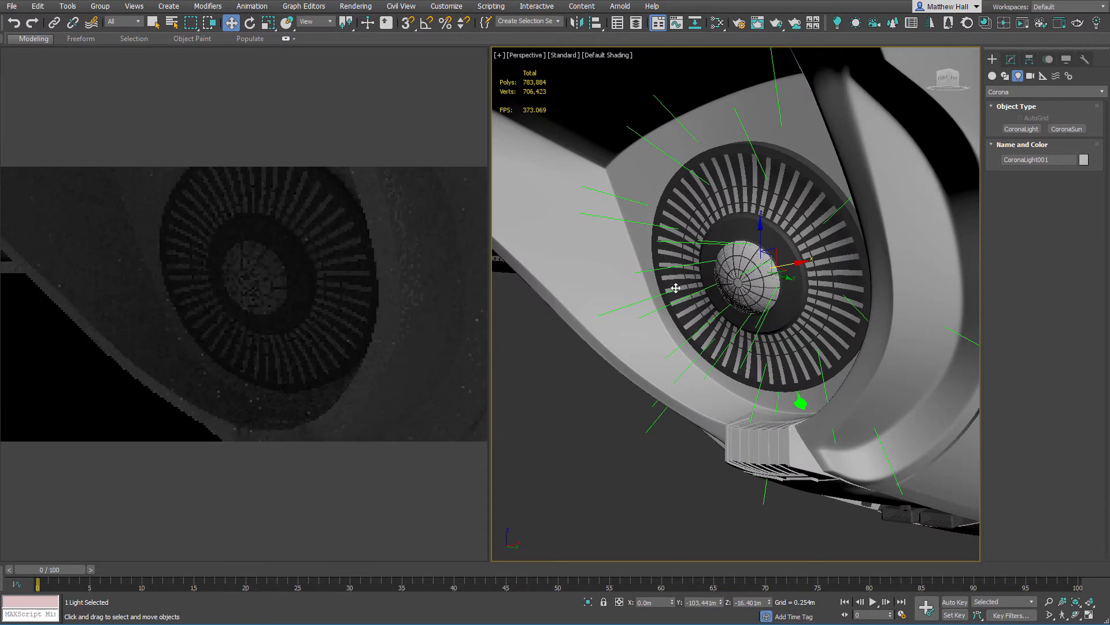
pyautogui.click(317, 21)
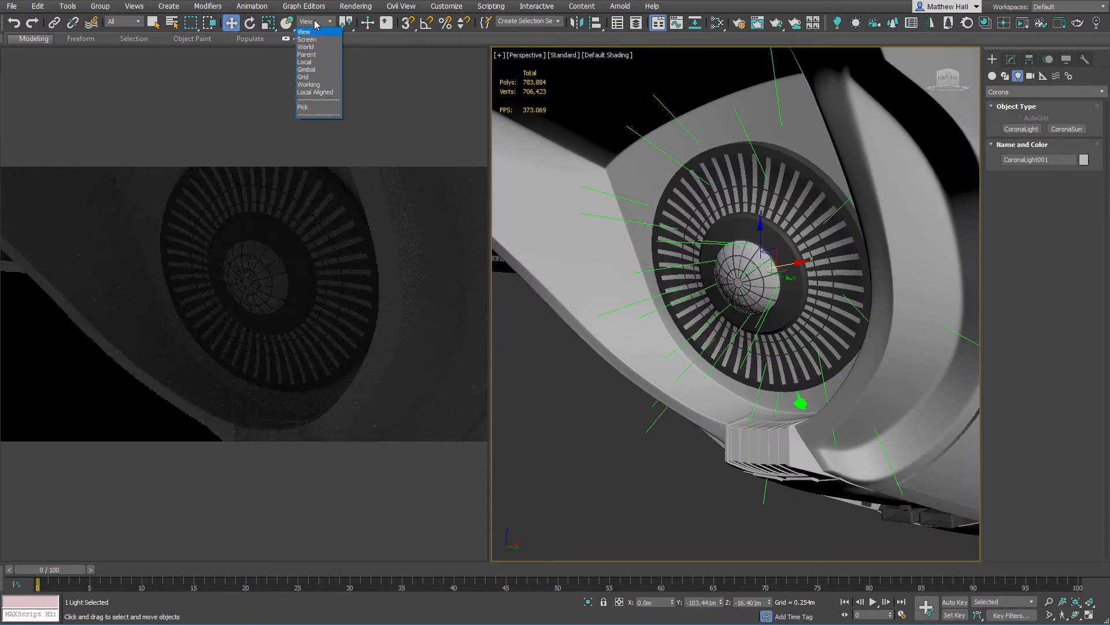
pyautogui.click(305, 62)
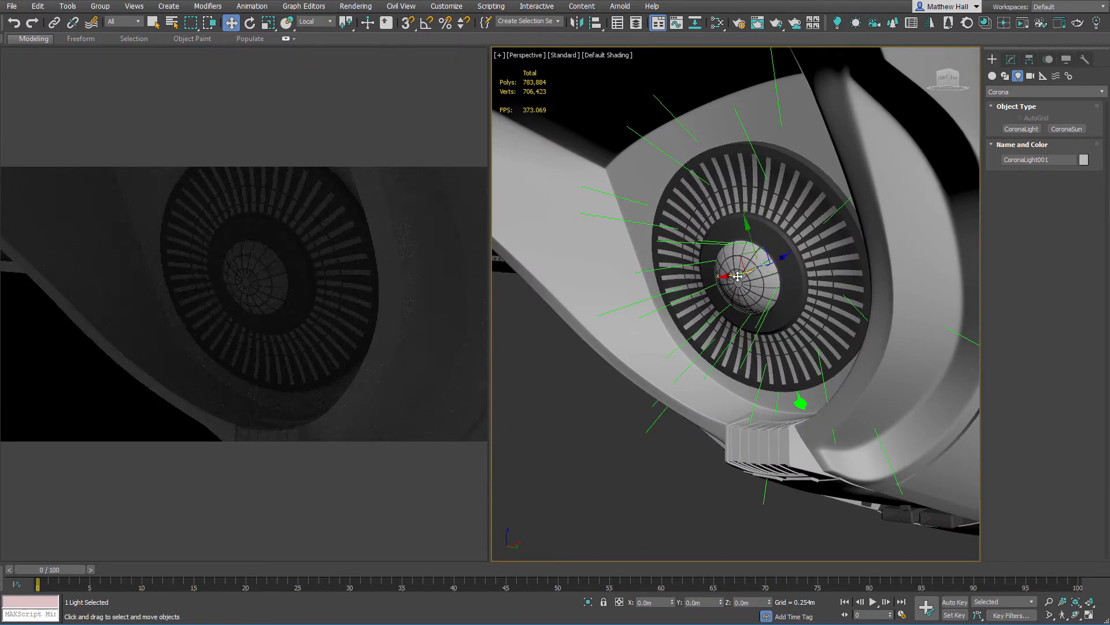
pyautogui.moveTo(735, 276); pyautogui.dragTo(777, 262)
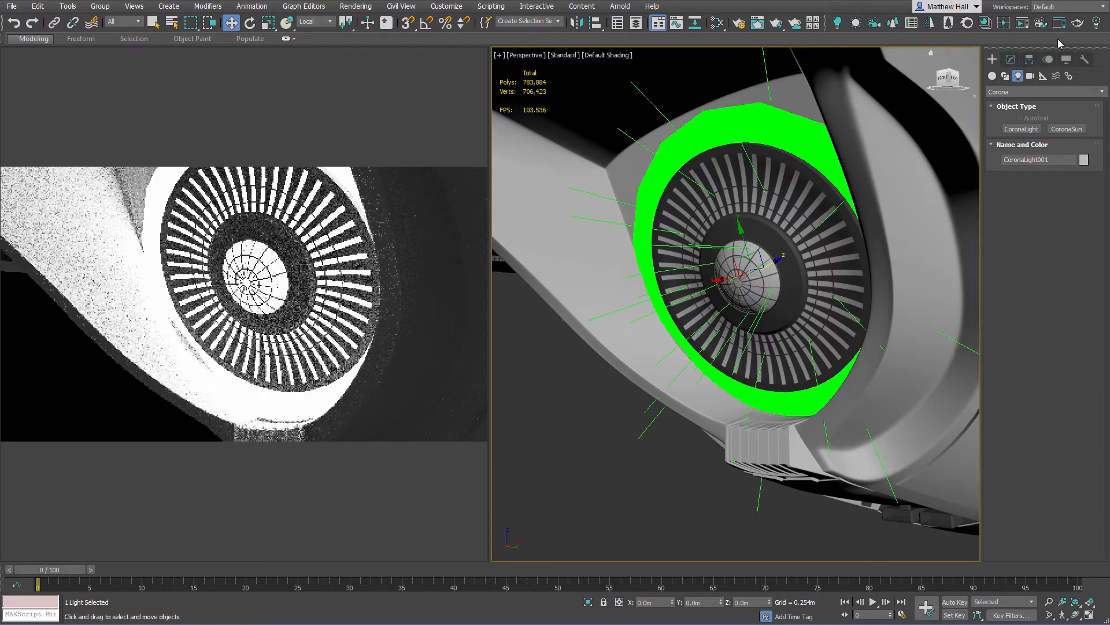
# Reduce the disk light's radius to about 6.3 m so it fits within the deflector dish's outer ring
pyautogui.click(1011, 59)
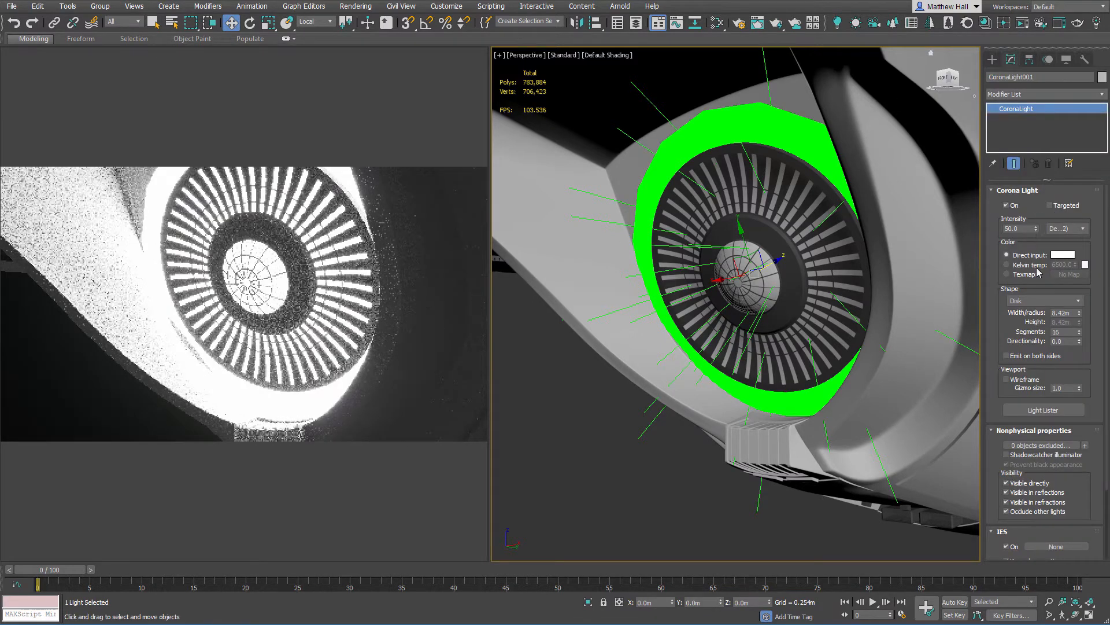
pyautogui.moveTo(1079, 317); pyautogui.dragTo(1073, 327)
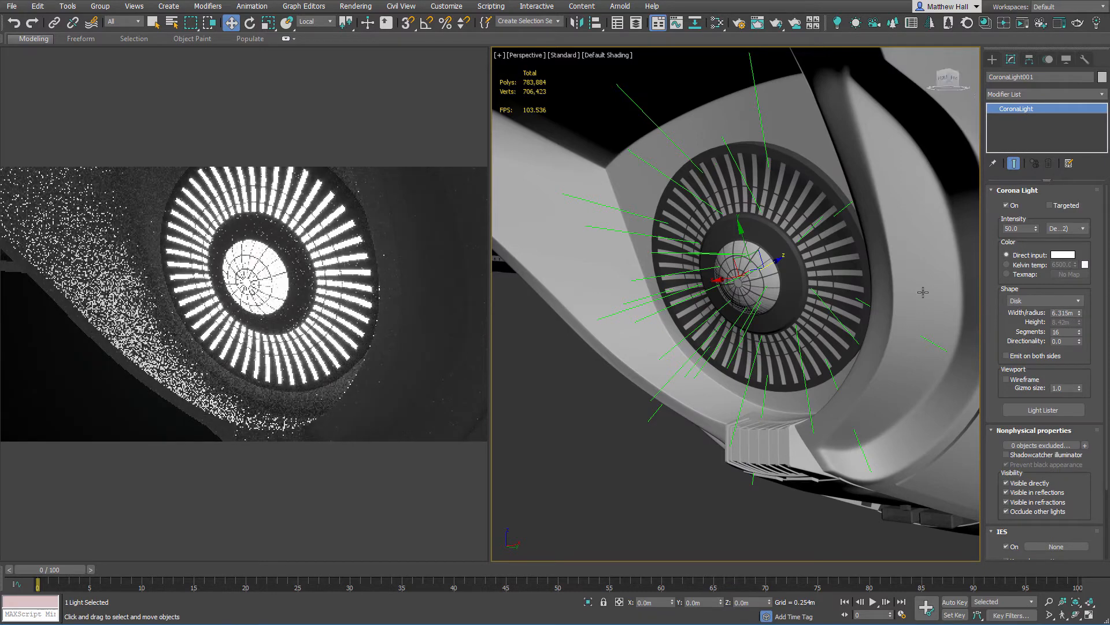
pyautogui.scroll(-2, 759, 259)
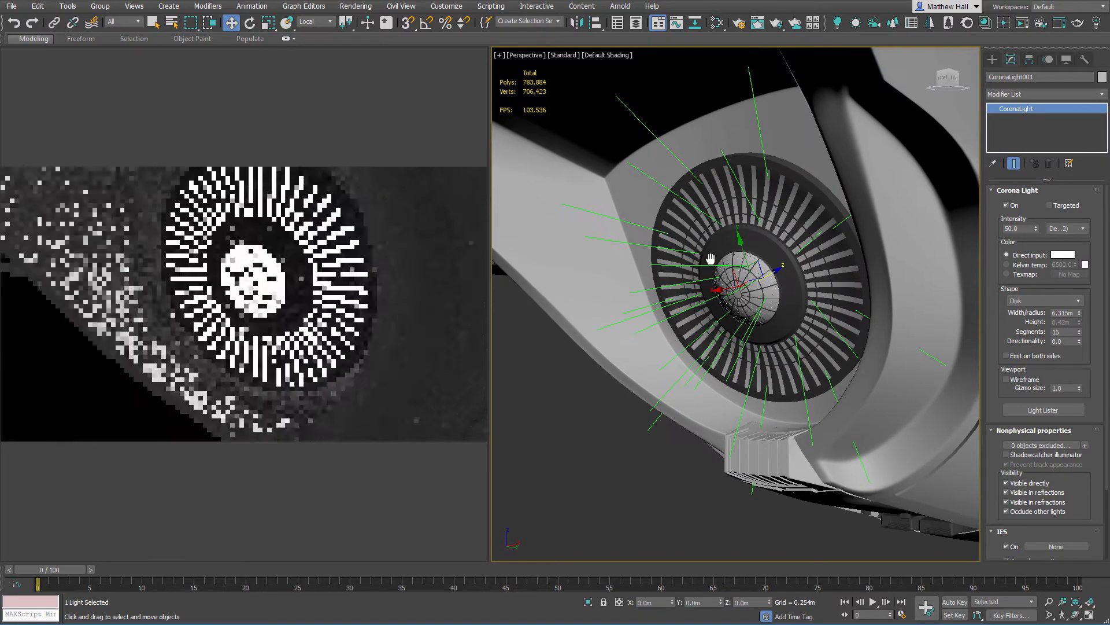
pyautogui.hotkey('alt', 'w')
pyautogui.scroll(1, 664, 247)
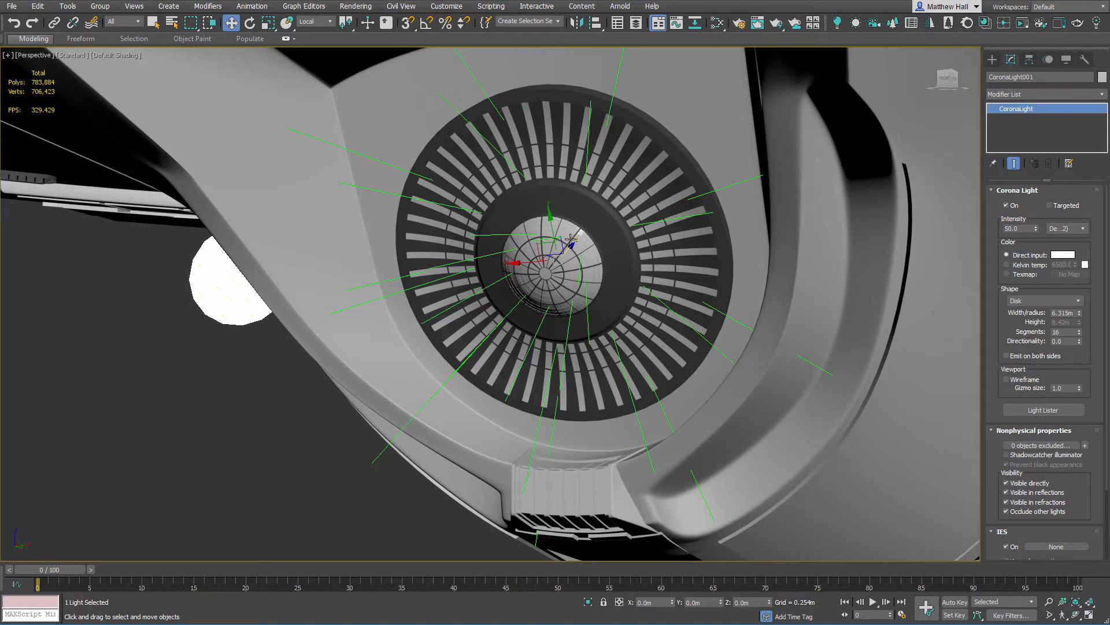
# Add a Bitmap map using deflector.png to an empty area of the Slate Material Editor graph
pyautogui.press('m')
pyautogui.scroll(-2, 497, 187)
pyautogui.rightClick(498, 174)
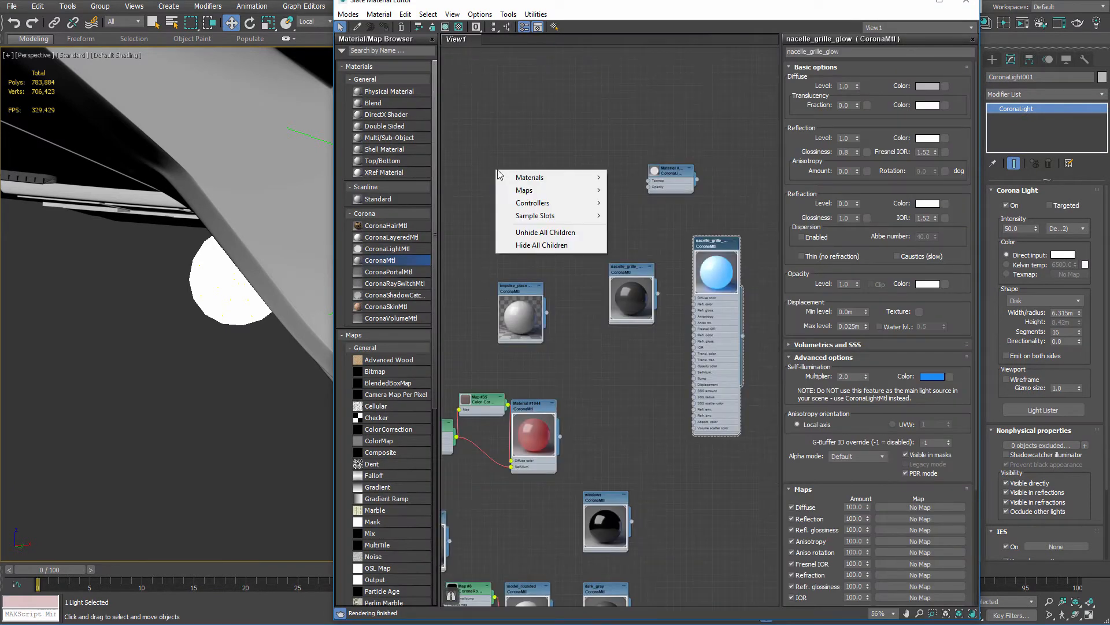
pyautogui.moveTo(544, 192)
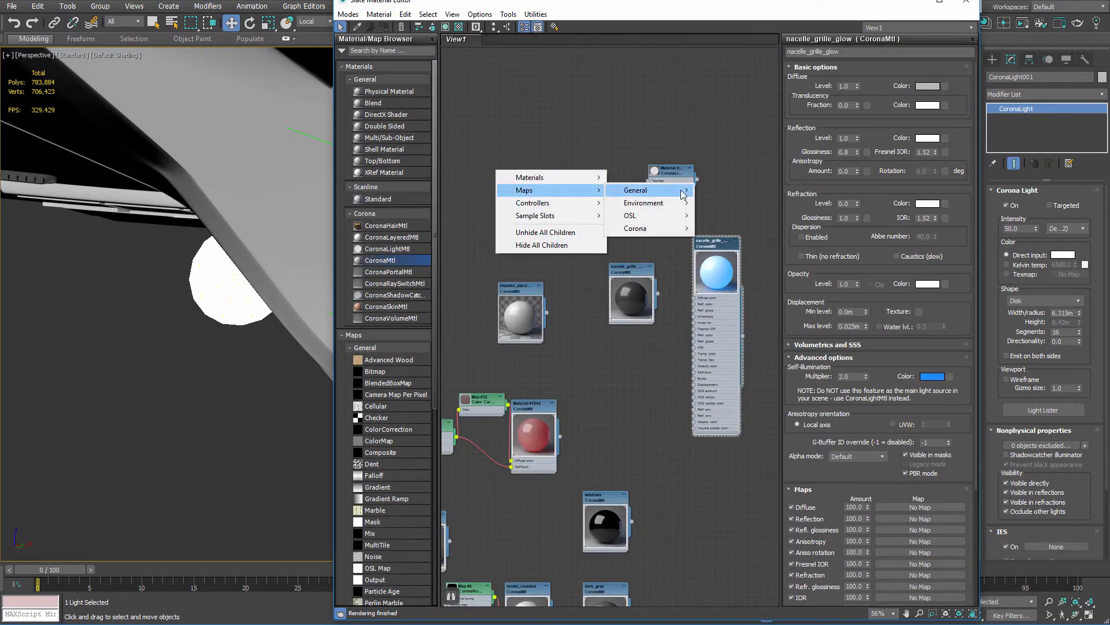
pyautogui.click(723, 200)
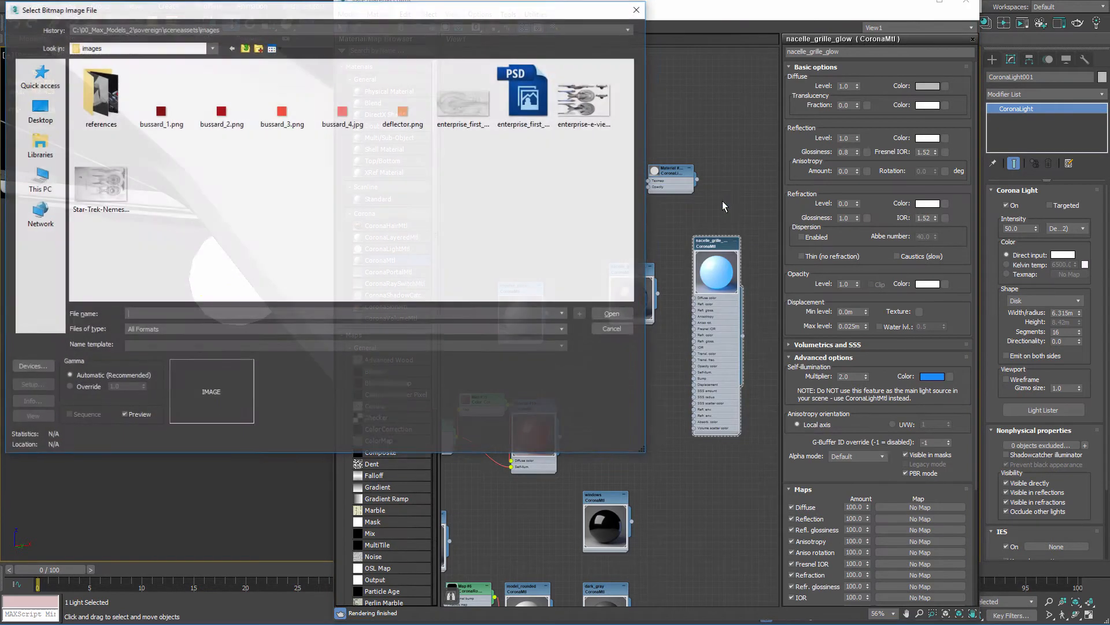
pyautogui.click(403, 110)
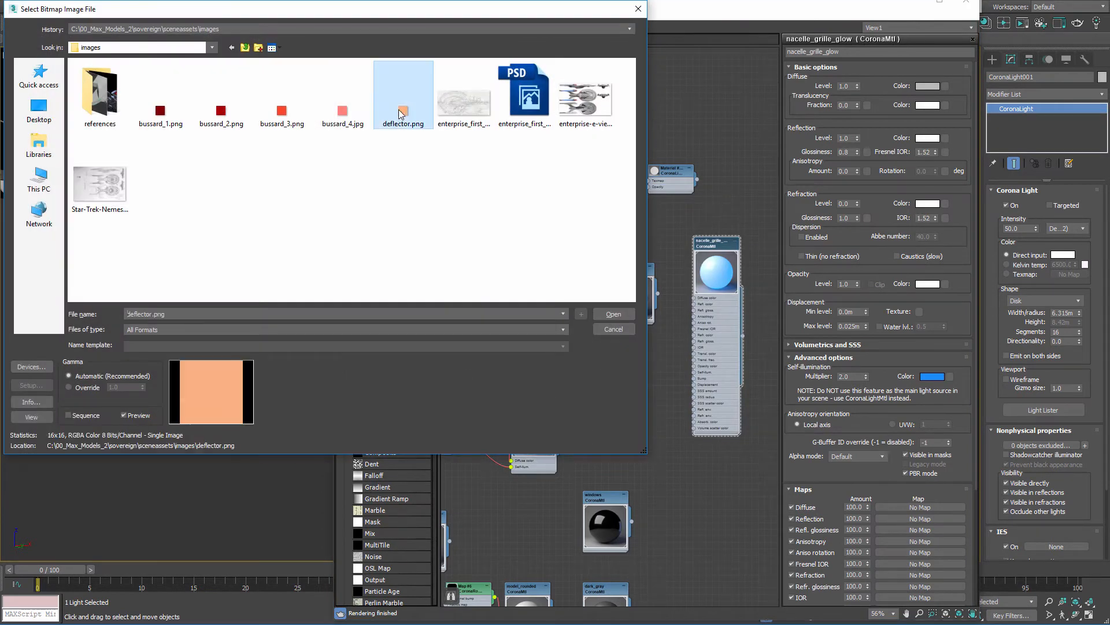
pyautogui.click(615, 313)
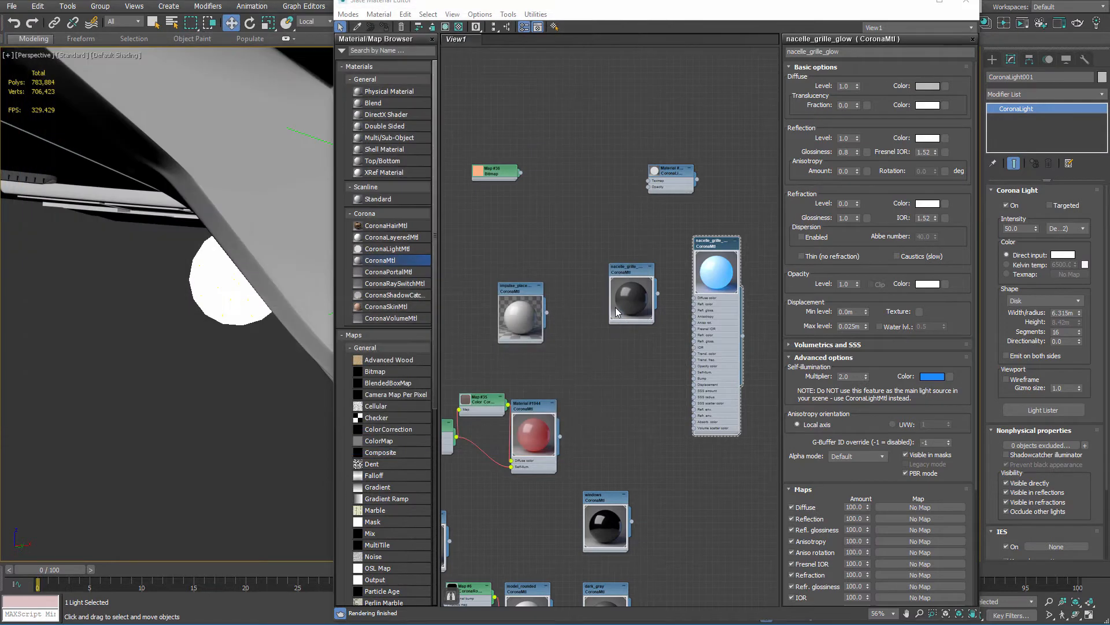
# Switch the disk light's color source to Texmap and assign the deflector.png bitmap to it as an instance
pyautogui.click(1007, 274)
pyautogui.moveTo(520, 173); pyautogui.dragTo(1069, 280)
pyautogui.click(529, 343)
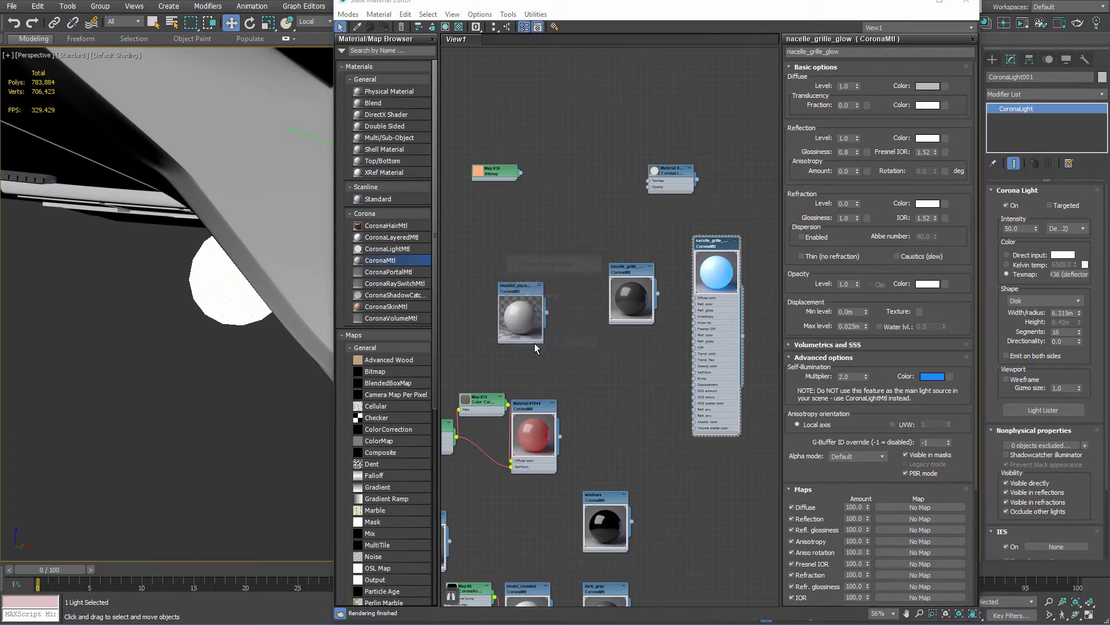
pyautogui.click(966, 2)
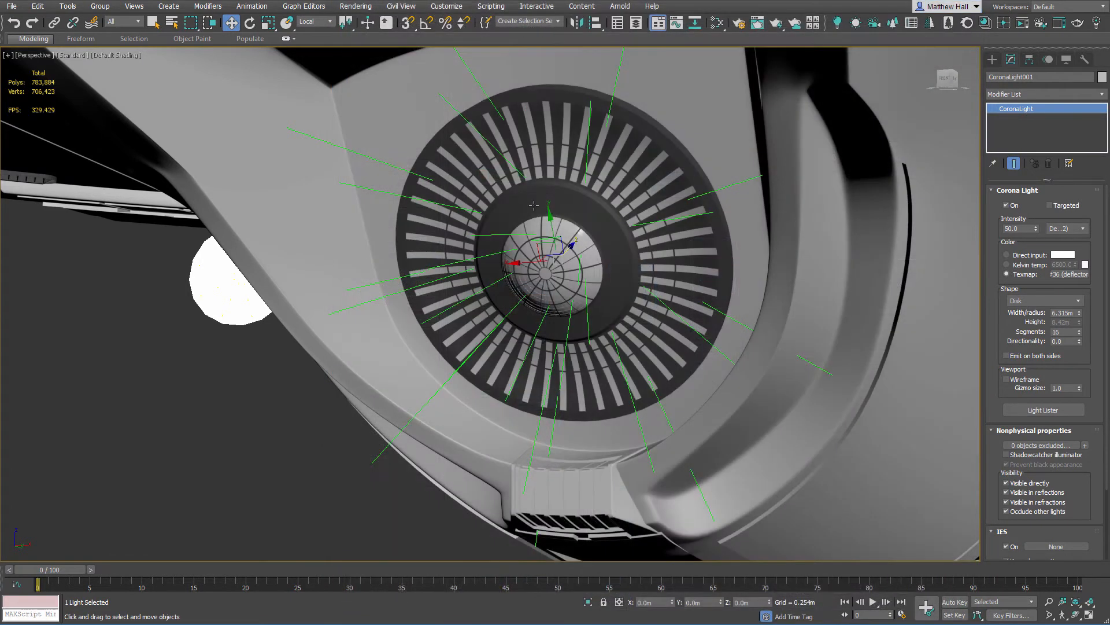
# Set the disk light's intensity to 5 and check the deflector's glow in the interactive render
pyautogui.moveTo(533, 205); pyautogui.dragTo(490, 240, button='middle')
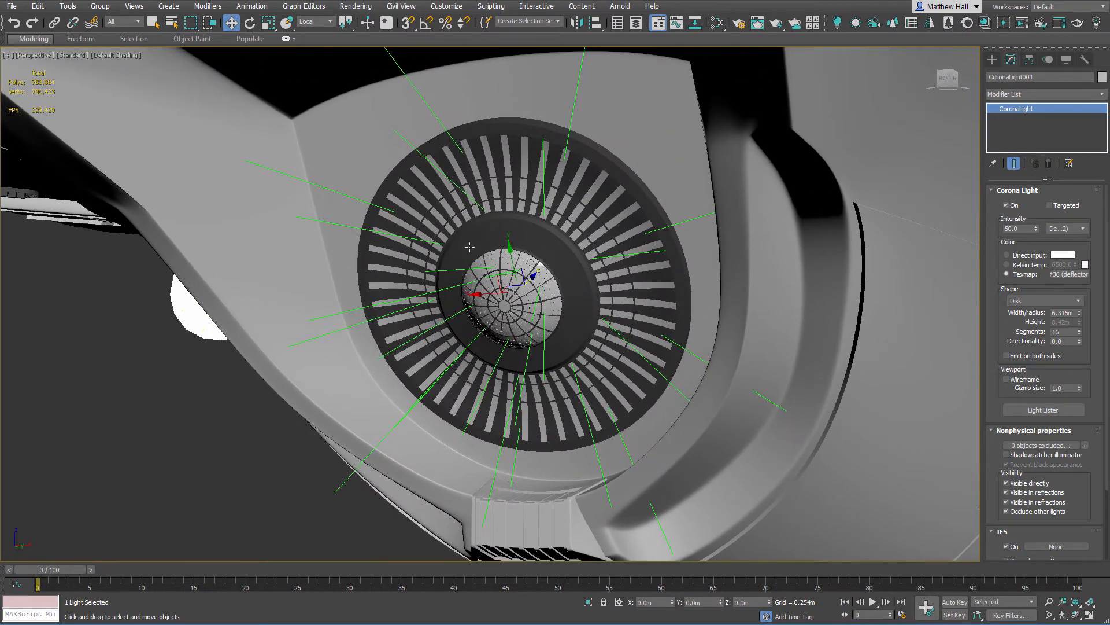
pyautogui.hotkey('alt', 'w')
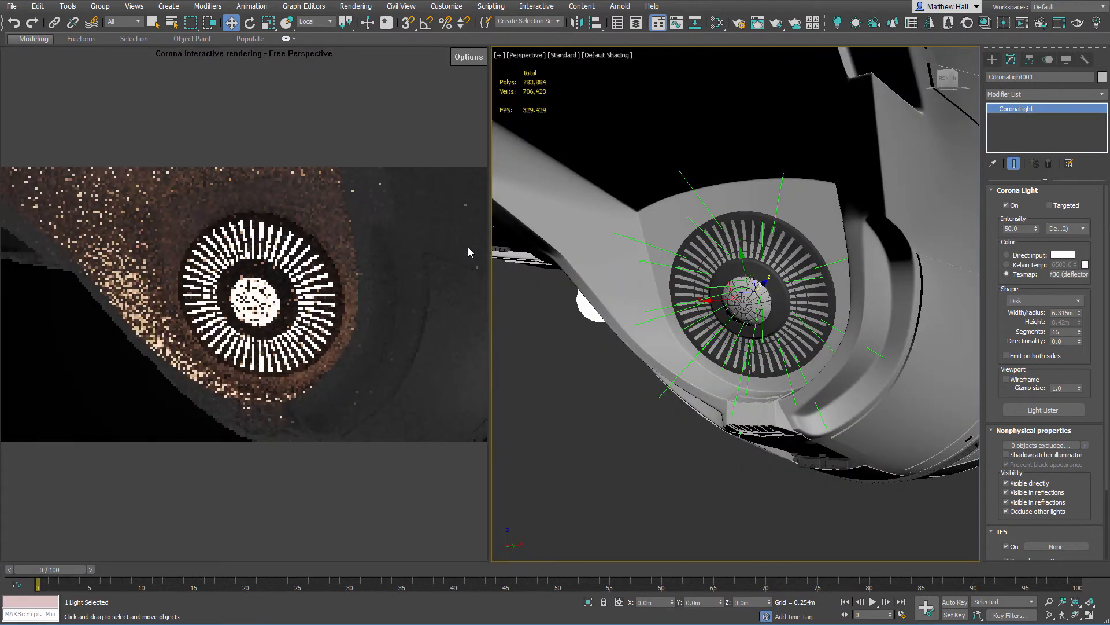
pyautogui.click(1018, 228)
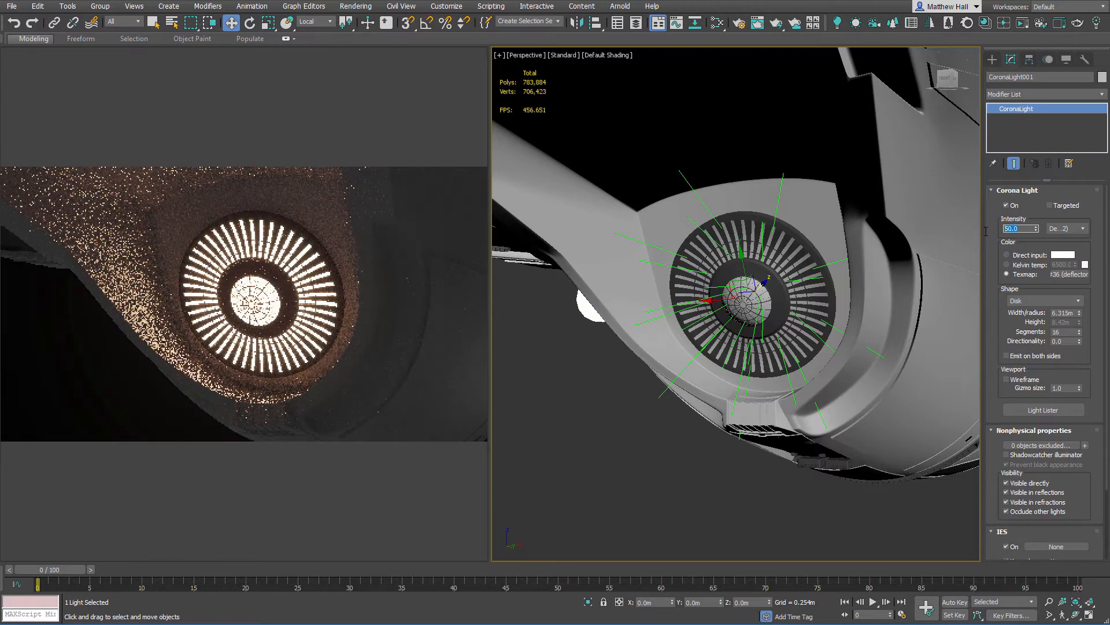
pyautogui.write('5')
pyautogui.press('Return')
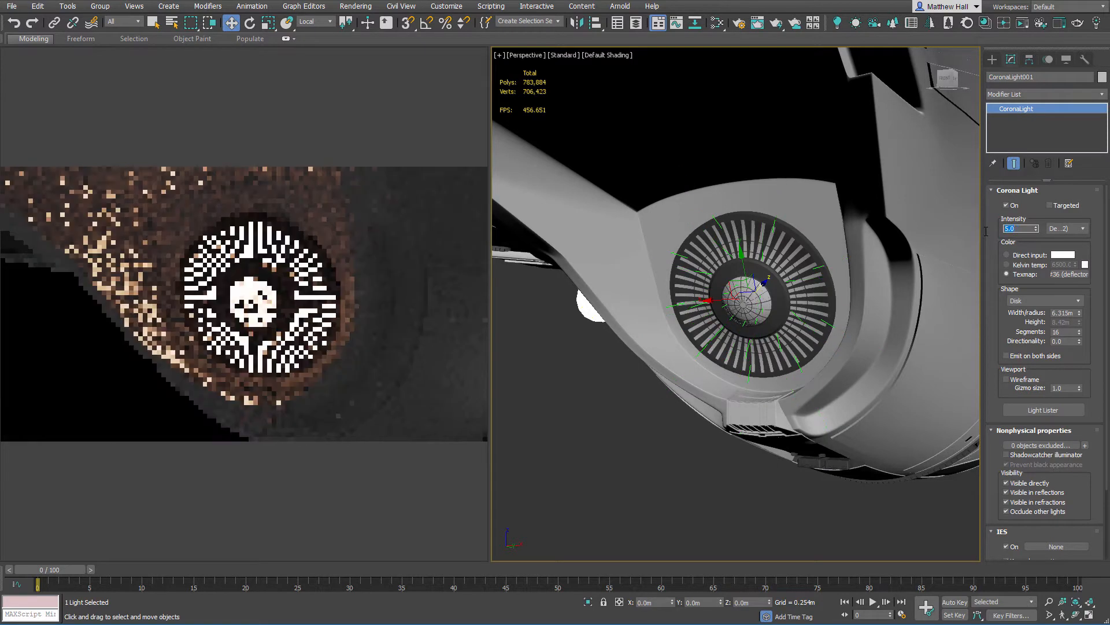
pyautogui.scroll(-4, 751, 245)
pyautogui.keyDown('alt'); pyautogui.moveTo(753, 243); pyautogui.dragTo(746, 255, button='middle'); pyautogui.keyUp('alt')
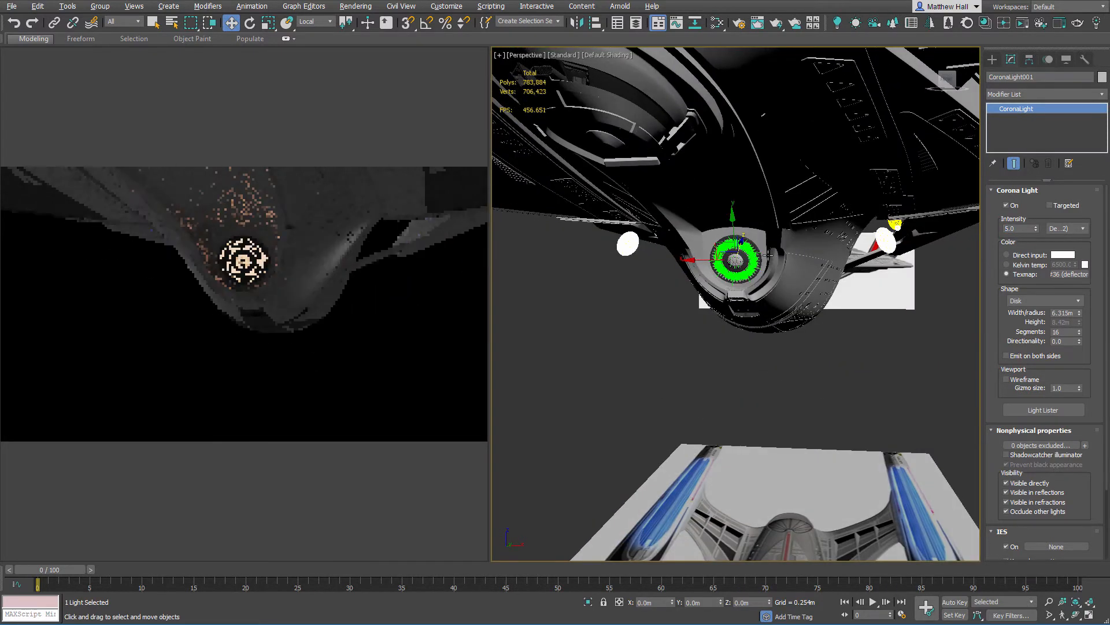
pyautogui.scroll(5, 773, 245)
pyautogui.scroll(3, 773, 246)
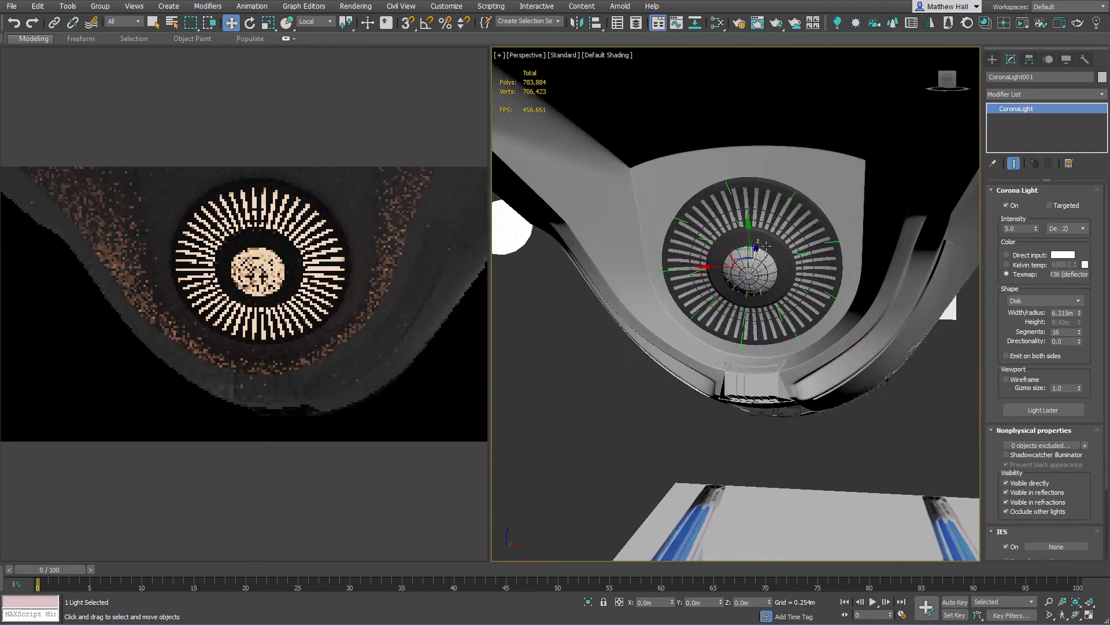
pyautogui.keyDown('alt'); pyautogui.moveTo(765, 238); pyautogui.dragTo(764, 224, button='middle'); pyautogui.keyUp('alt')
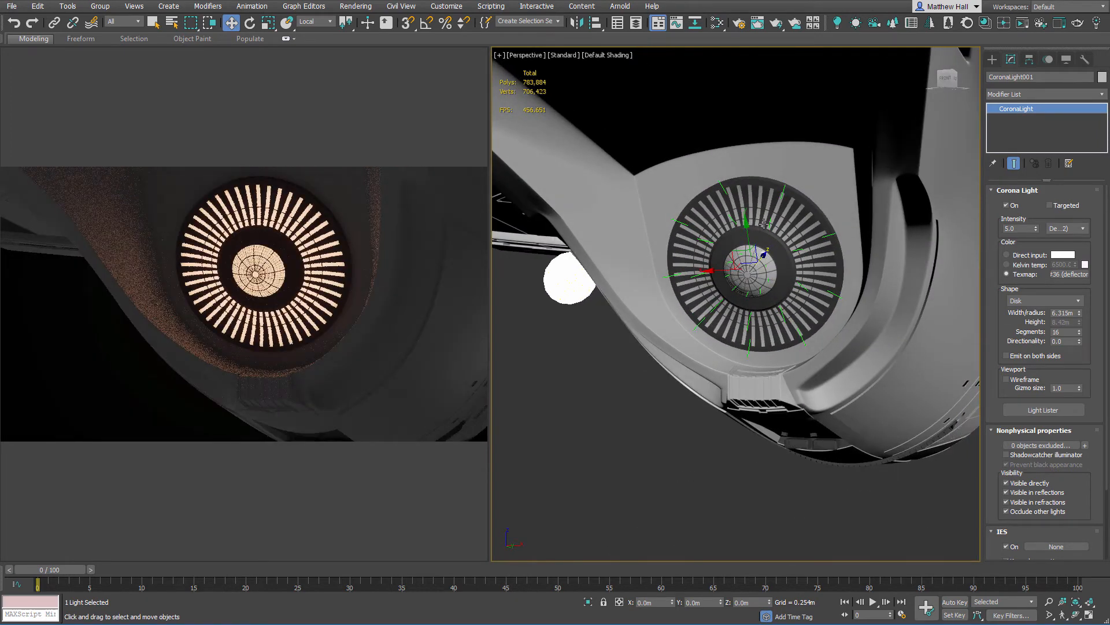
# Connect the deflector.png bitmap to a new Color Correction map and assign that map to the light's texmap as an instance
pyautogui.press('m')
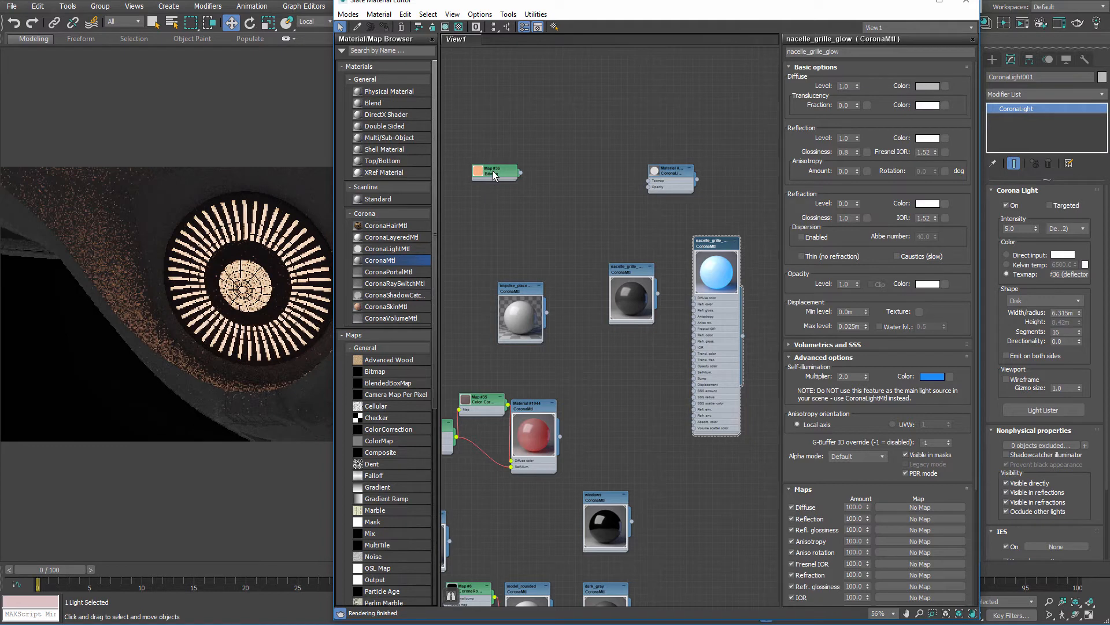
pyautogui.click(536, 182)
pyautogui.scroll(5, 533, 184)
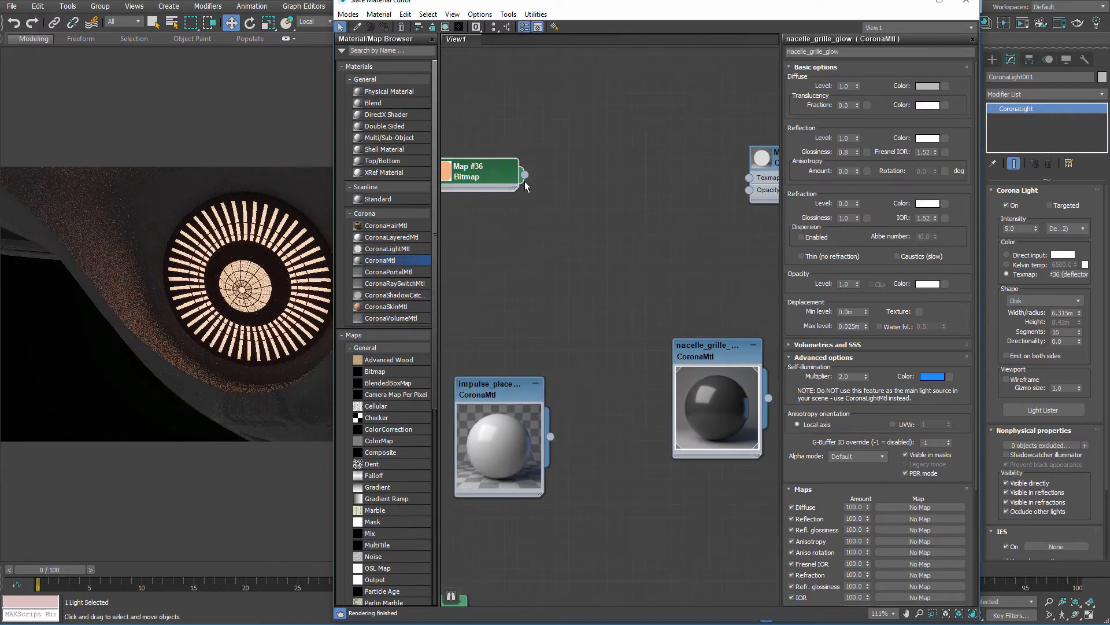
pyautogui.moveTo(612, 214); pyautogui.dragTo(612, 214)
pyautogui.moveTo(630, 223)
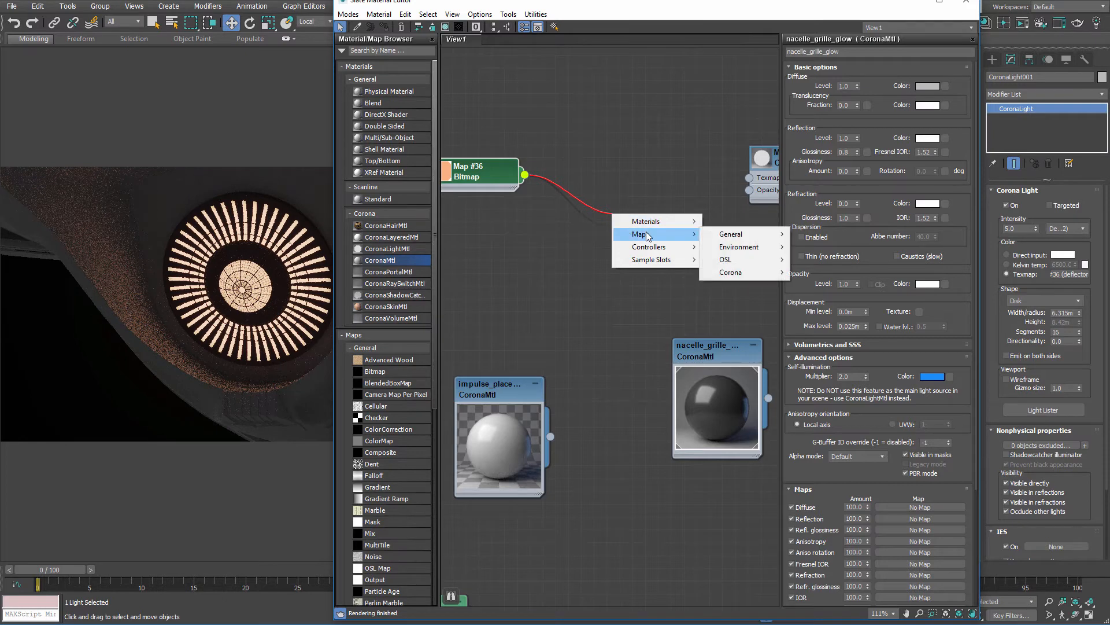
pyautogui.moveTo(760, 240)
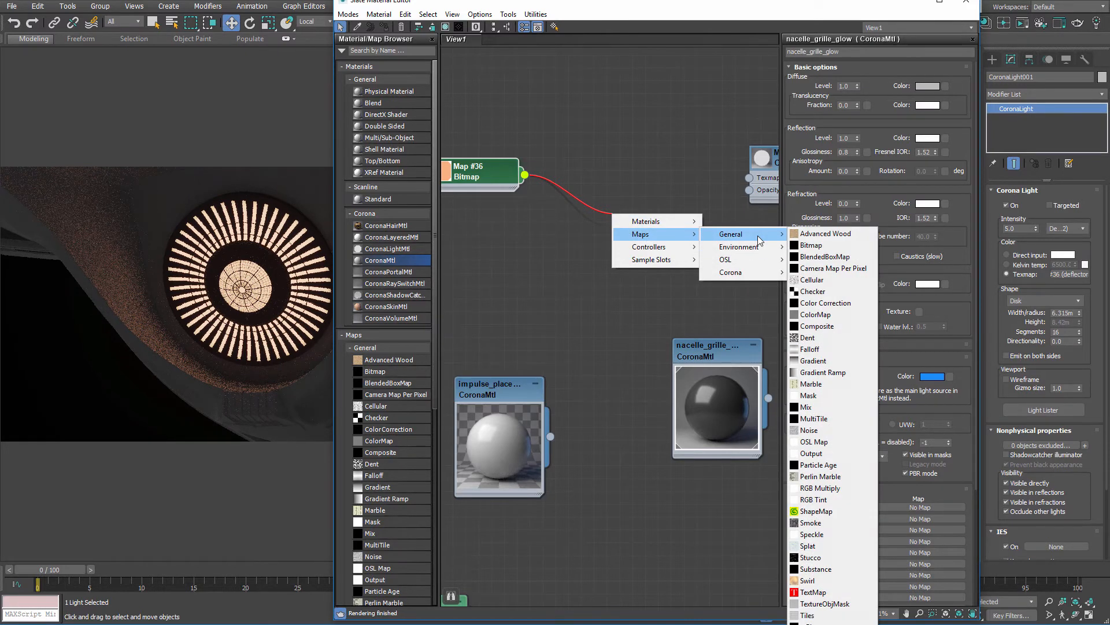
pyautogui.click(842, 303)
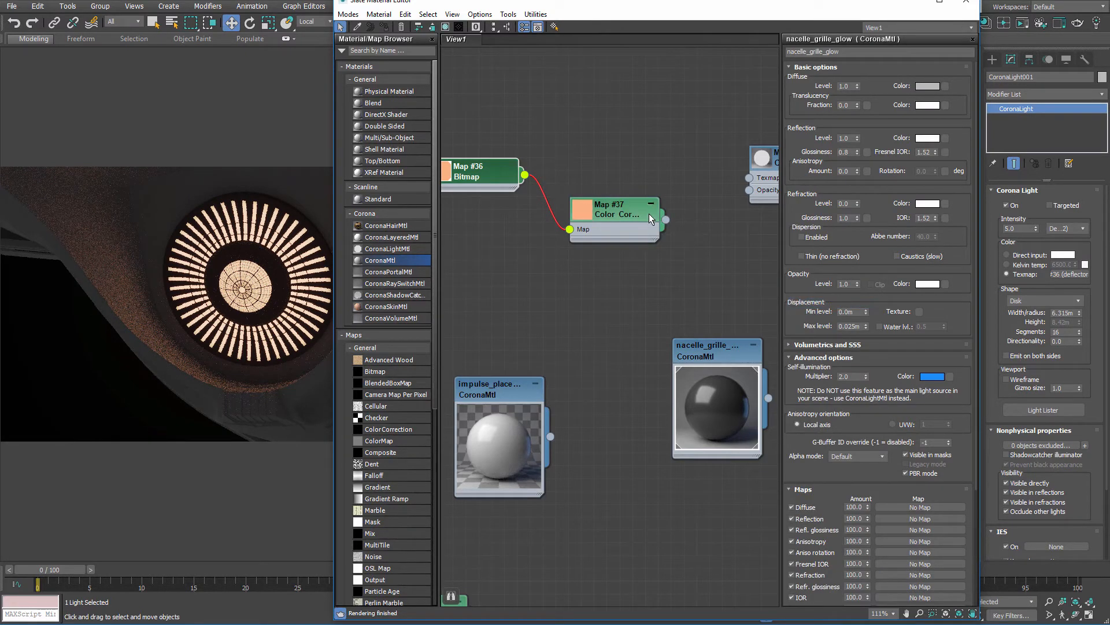
pyautogui.moveTo(665, 221); pyautogui.dragTo(1066, 274)
pyautogui.click(530, 344)
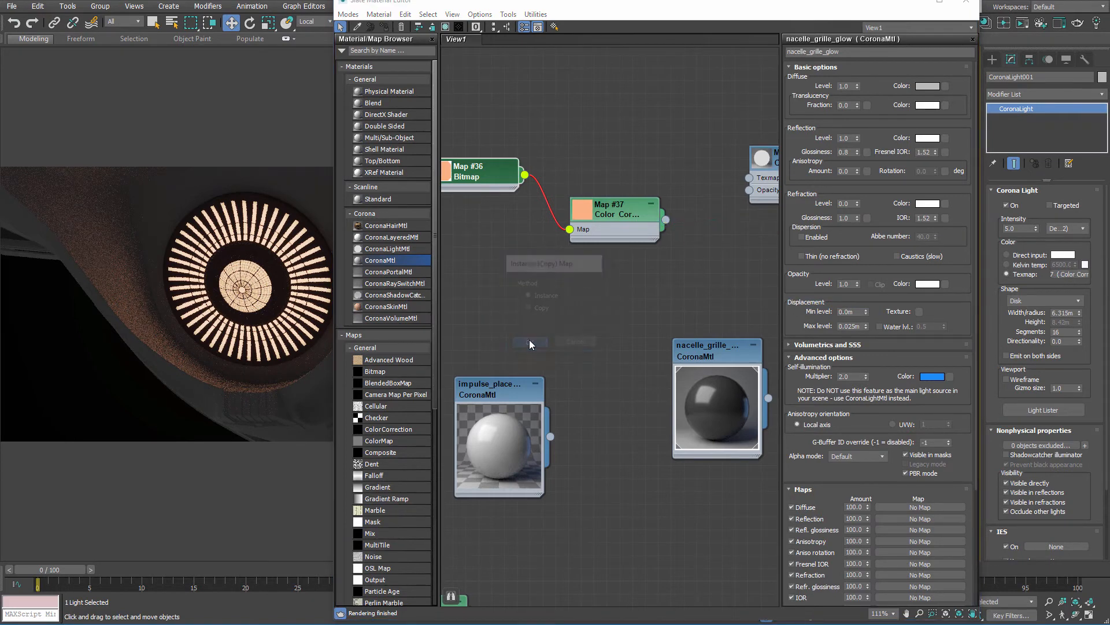
# Raise the Color Correction map's saturation to about 36.9 and close the material editor
pyautogui.doubleClick(618, 214)
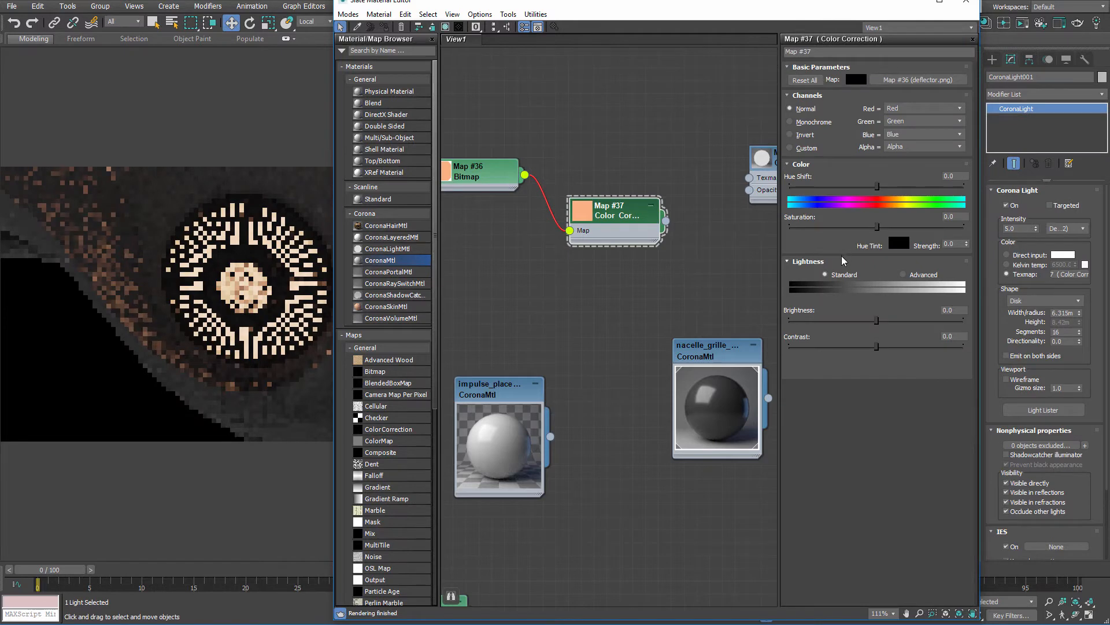
pyautogui.moveTo(878, 227); pyautogui.dragTo(914, 227)
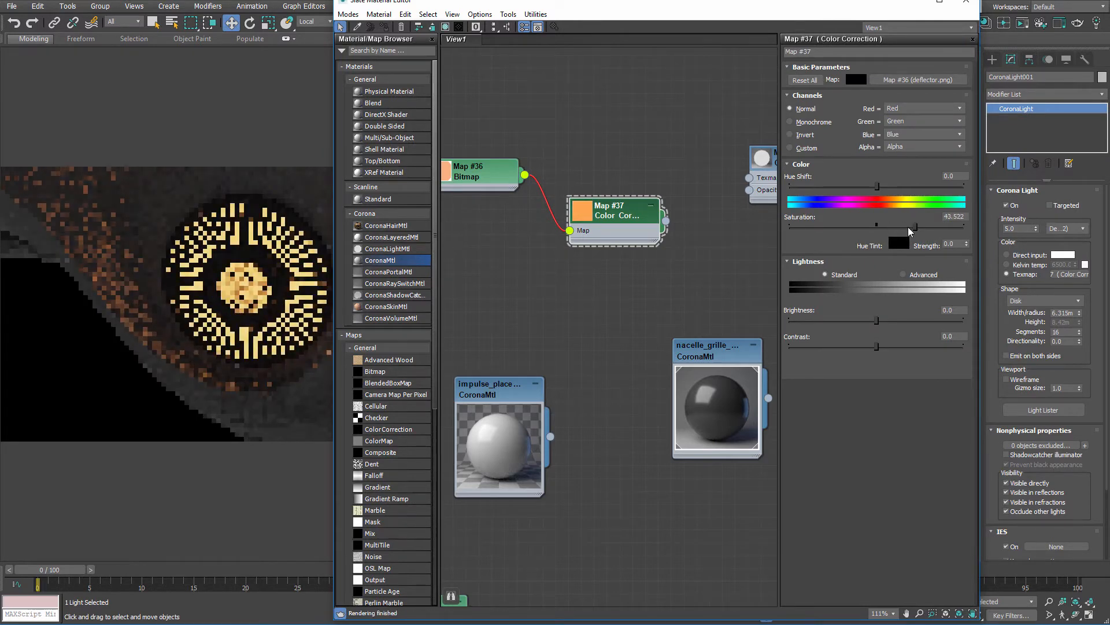
pyautogui.click(908, 227)
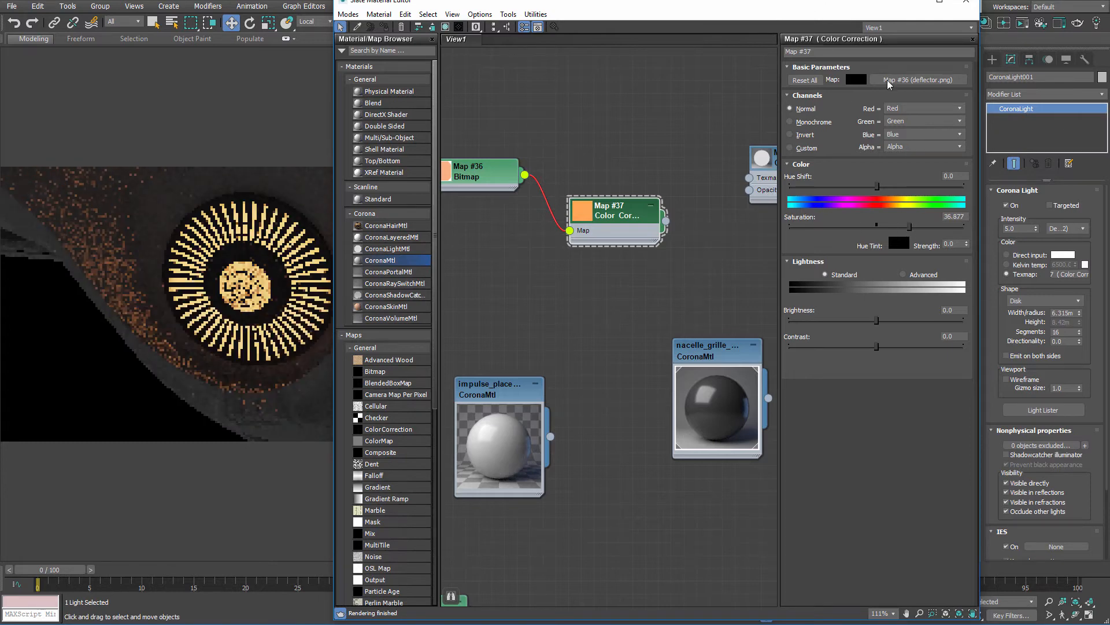
pyautogui.click(965, 5)
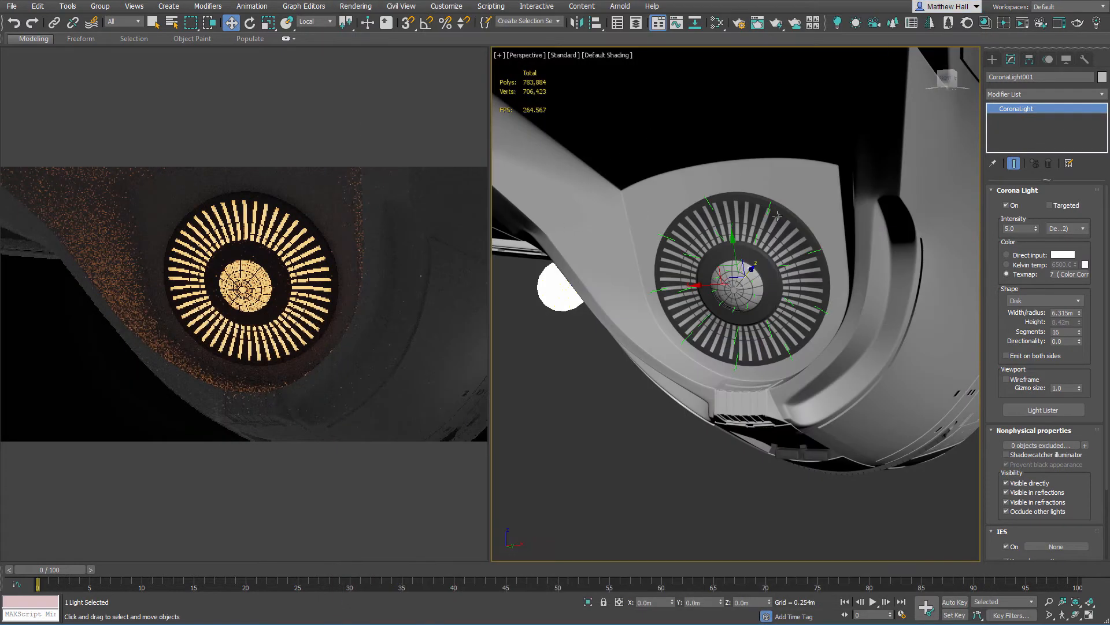
# Reduce the disk light's radius to about 5.6 m while viewing the outer ends of the deflector grille slots
pyautogui.keyDown('alt'); pyautogui.moveTo(777, 216); pyautogui.dragTo(806, 209, button='middle'); pyautogui.keyUp('alt')
pyautogui.scroll(3, 651, 292)
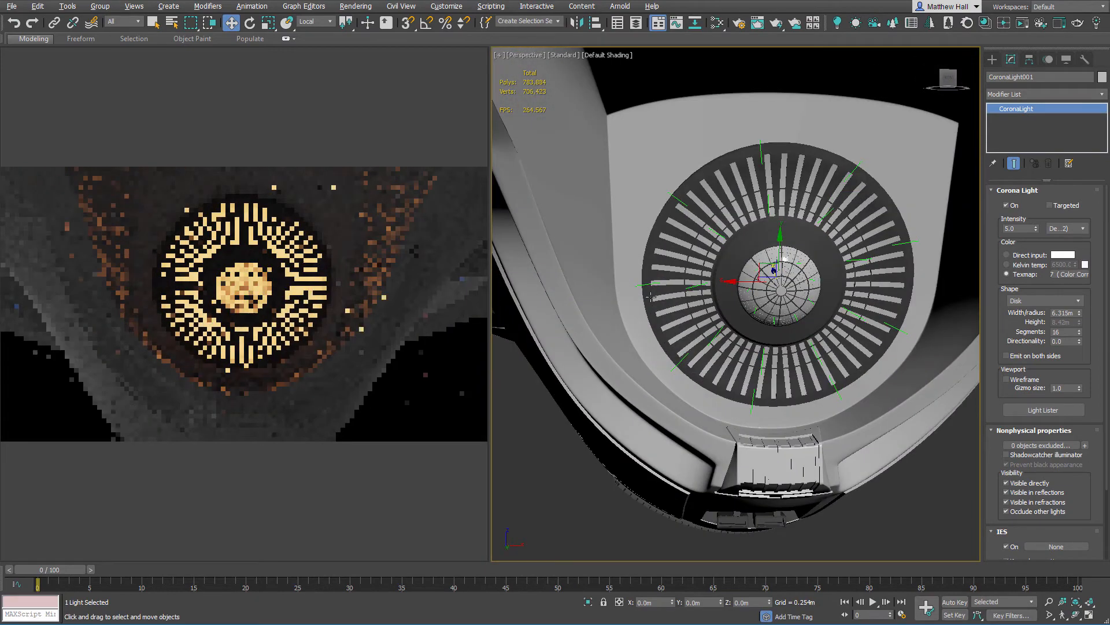
pyautogui.scroll(2, 651, 277)
pyautogui.scroll(3, 645, 269)
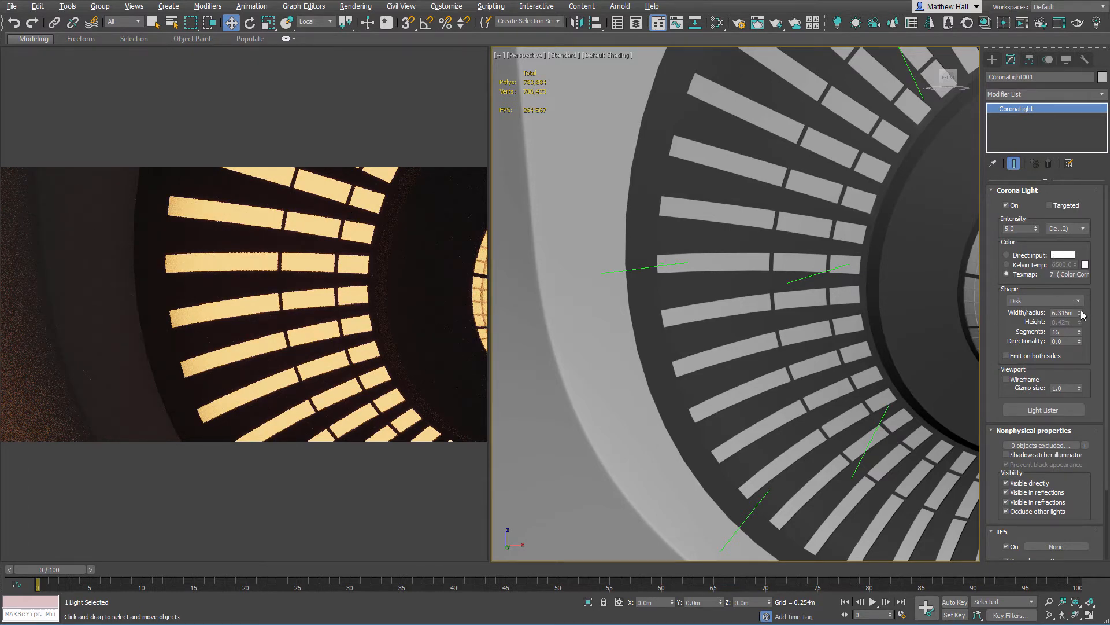
pyautogui.moveTo(1079, 314); pyautogui.dragTo(1080, 317)
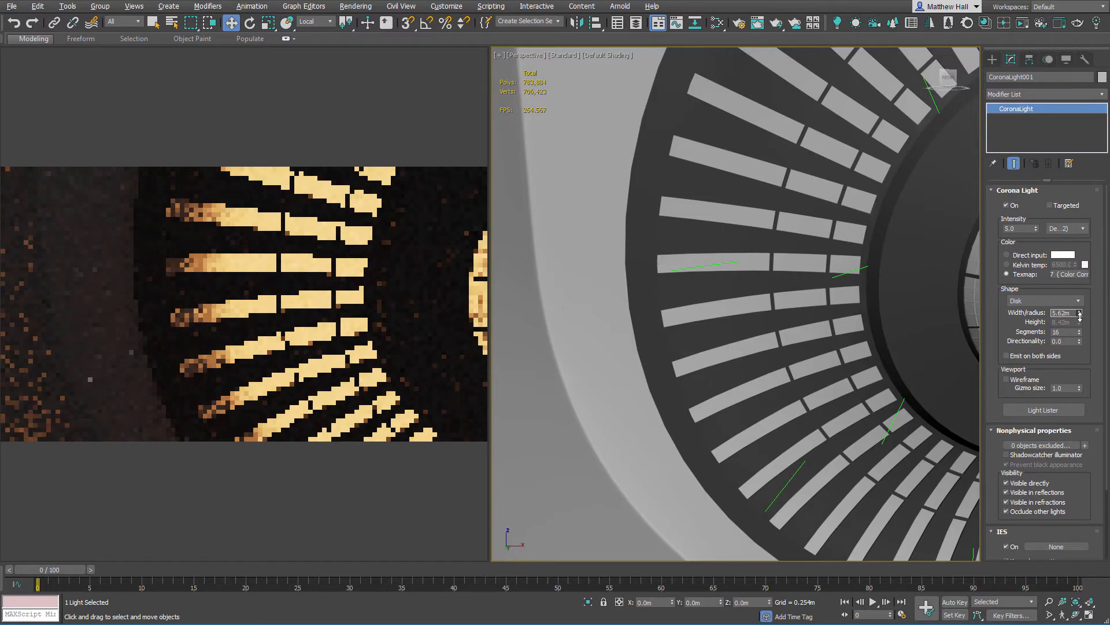
# Rename the deflector's disk light to sovereign_light_deflector
pyautogui.scroll(-8, 841, 258)
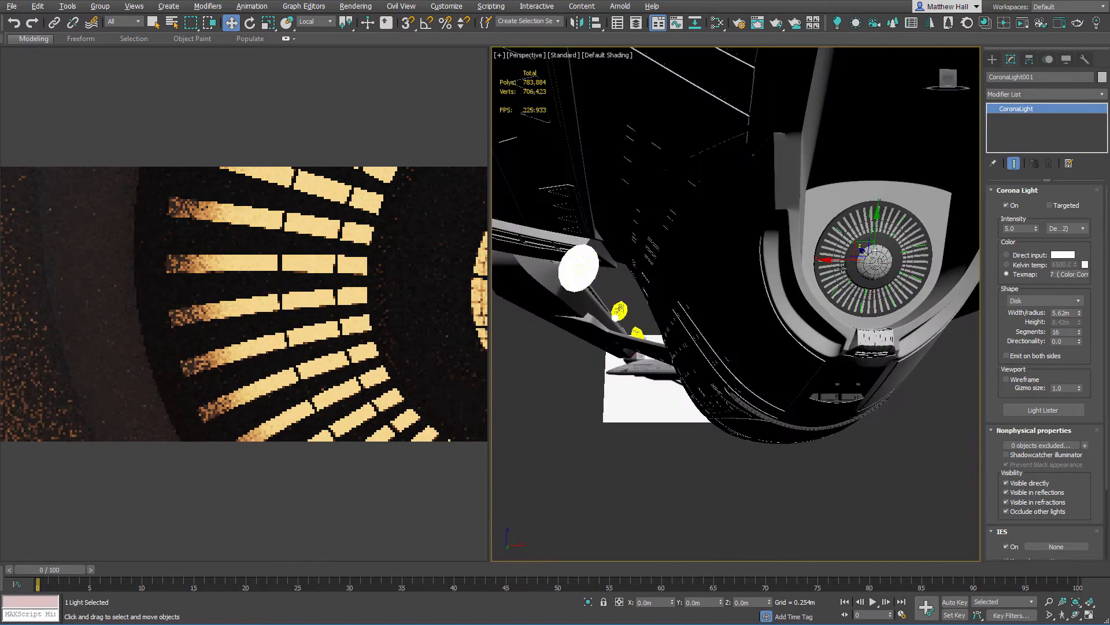
pyautogui.keyDown('alt'); pyautogui.moveTo(841, 257); pyautogui.dragTo(804, 266, button='middle'); pyautogui.keyUp('alt')
pyautogui.moveTo(871, 264); pyautogui.dragTo(778, 311, button='middle')
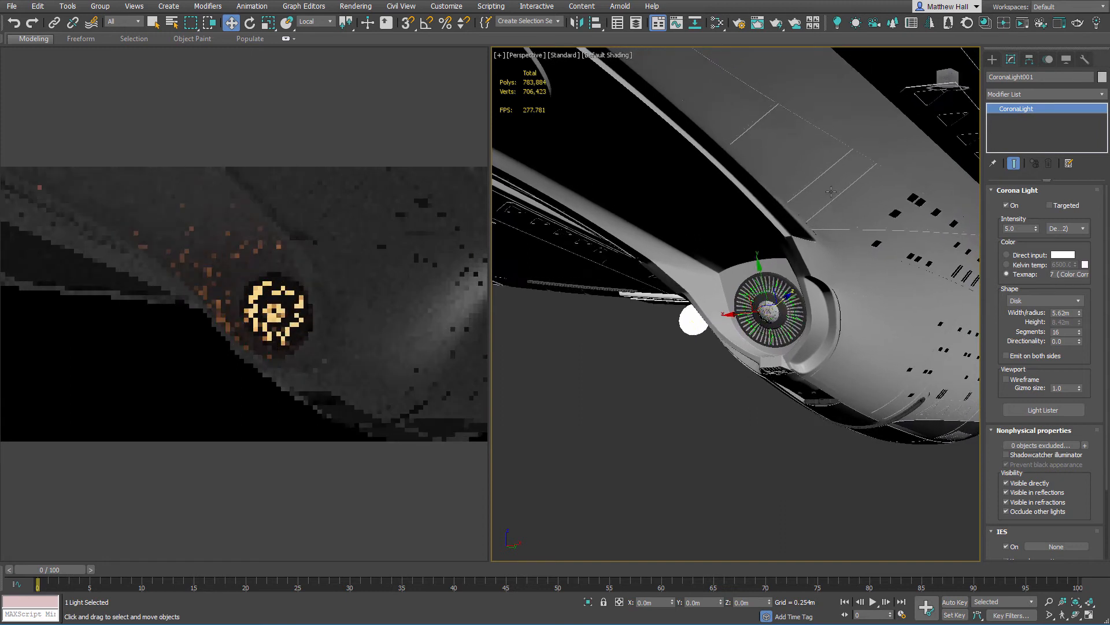
pyautogui.moveTo(1043, 76); pyautogui.dragTo(983, 77)
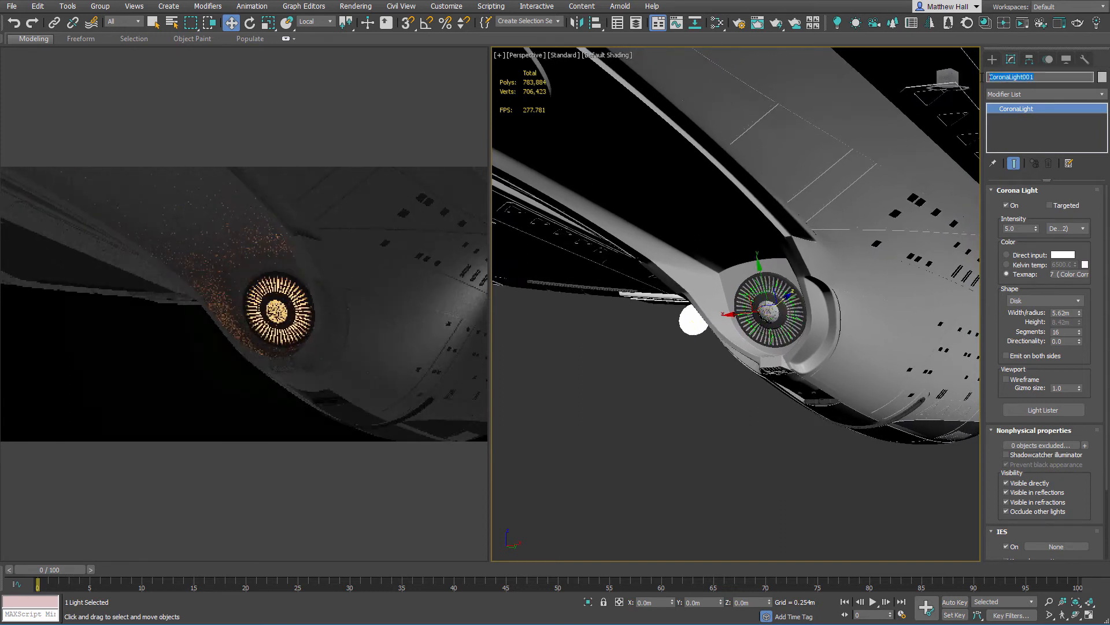
pyautogui.write('sover')
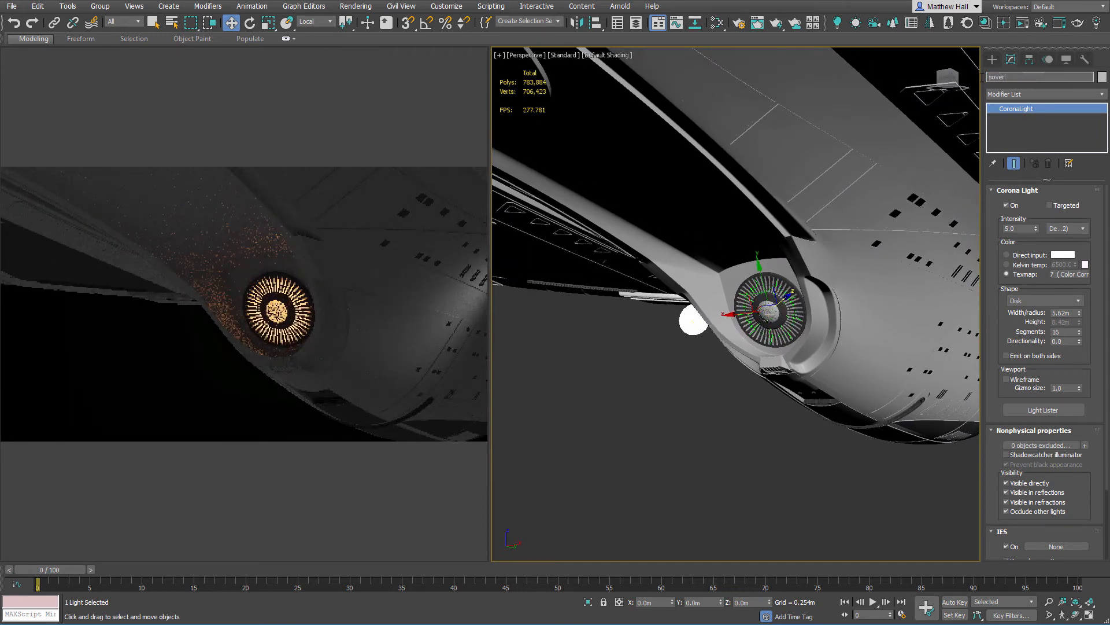
pyautogui.write('eign_light_deflector')
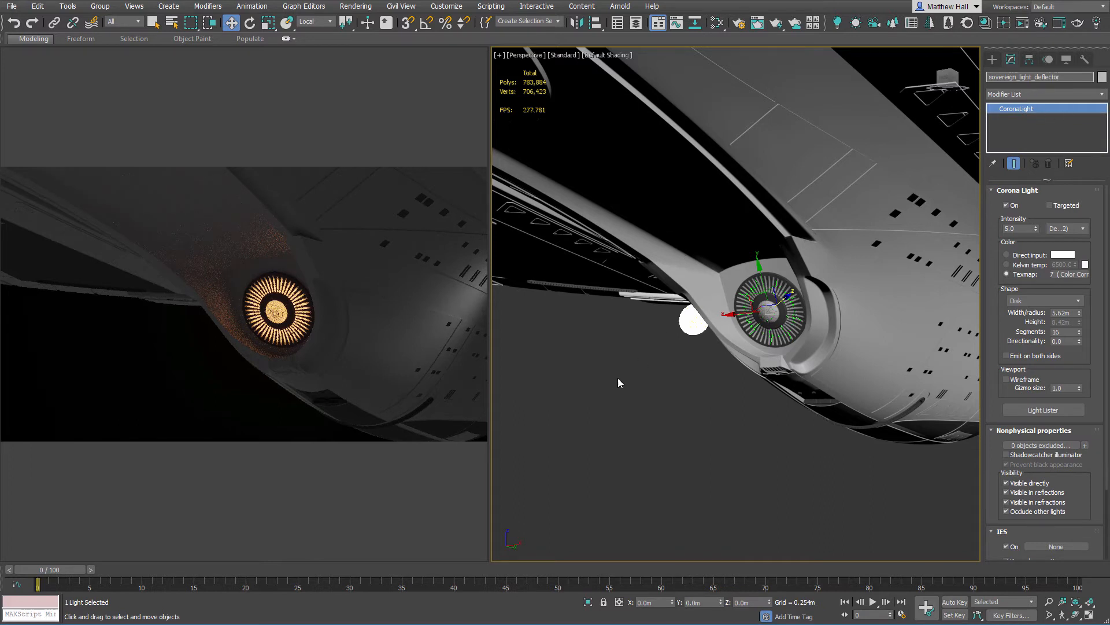
# Deselect the light and examine the deflector's glow in the interactive render from close up and farther away
pyautogui.click(658, 379)
pyautogui.keyDown('alt'); pyautogui.moveTo(747, 244); pyautogui.dragTo(754, 241, button='middle'); pyautogui.keyUp('alt')
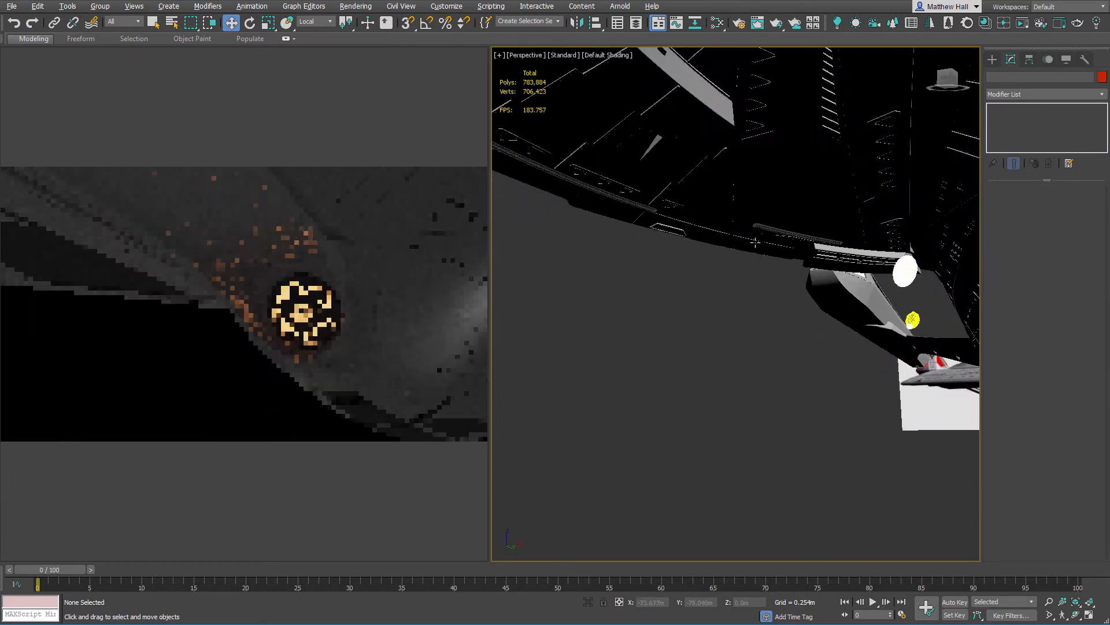
pyautogui.scroll(-1, 859, 245)
pyautogui.keyDown('alt'); pyautogui.moveTo(858, 246); pyautogui.dragTo(704, 316, button='middle'); pyautogui.keyUp('alt')
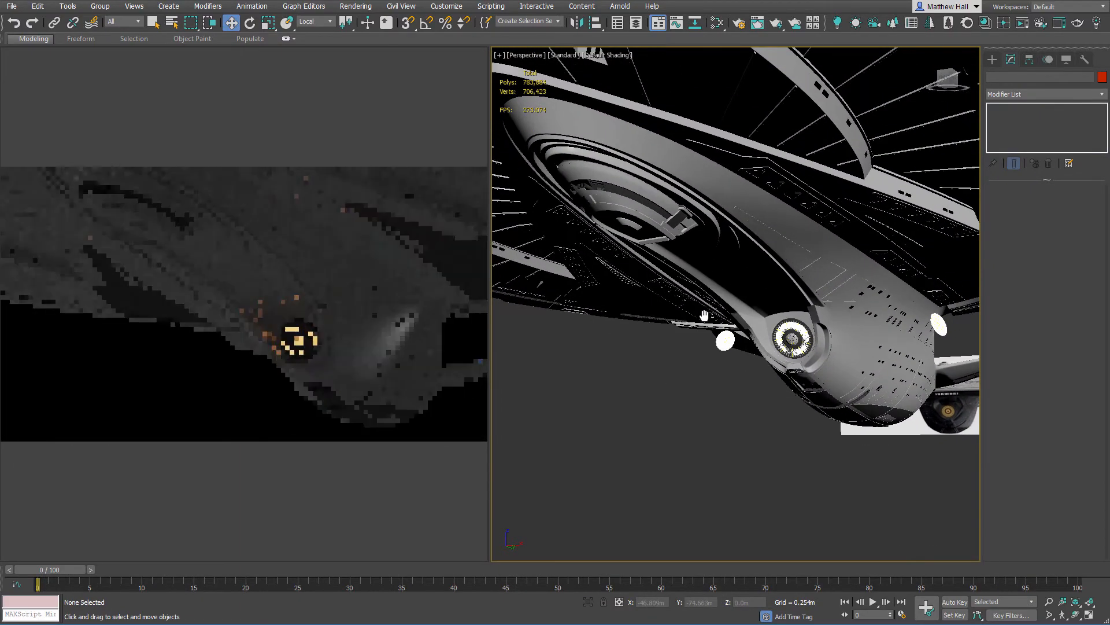
pyautogui.scroll(8, 804, 338)
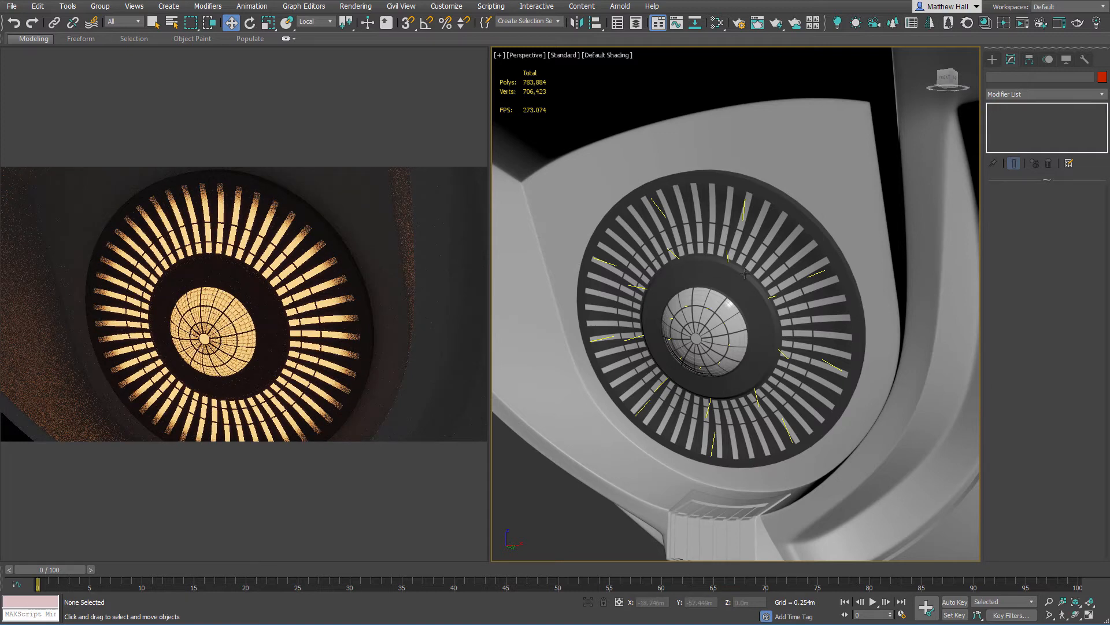
pyautogui.scroll(-6, 708, 259)
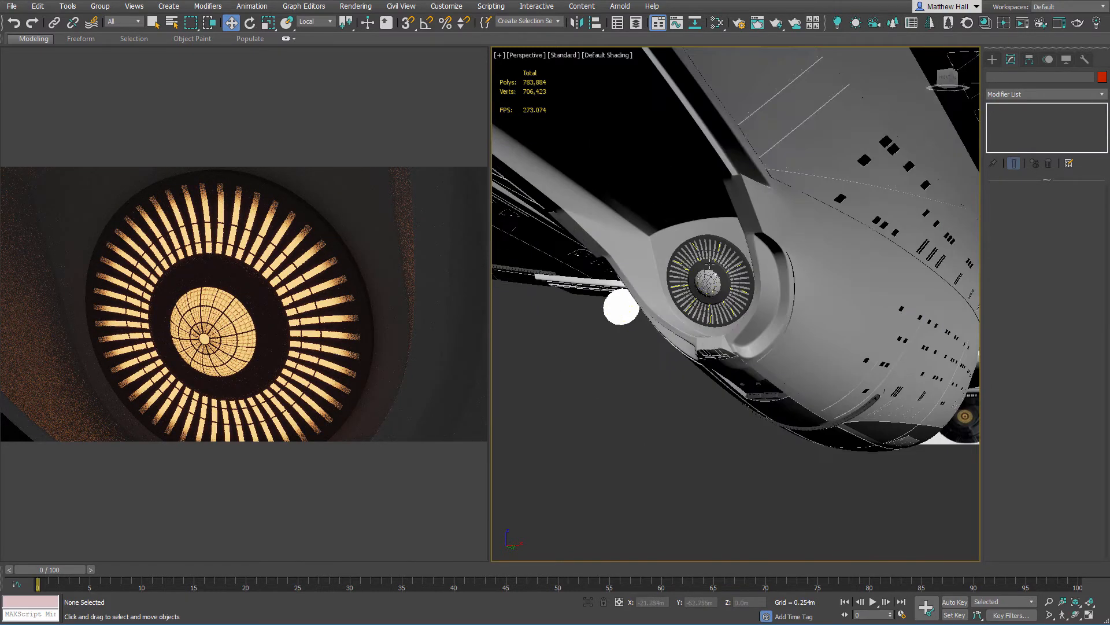
pyautogui.keyDown('alt'); pyautogui.moveTo(692, 248); pyautogui.dragTo(738, 231, button='middle'); pyautogui.keyUp('alt')
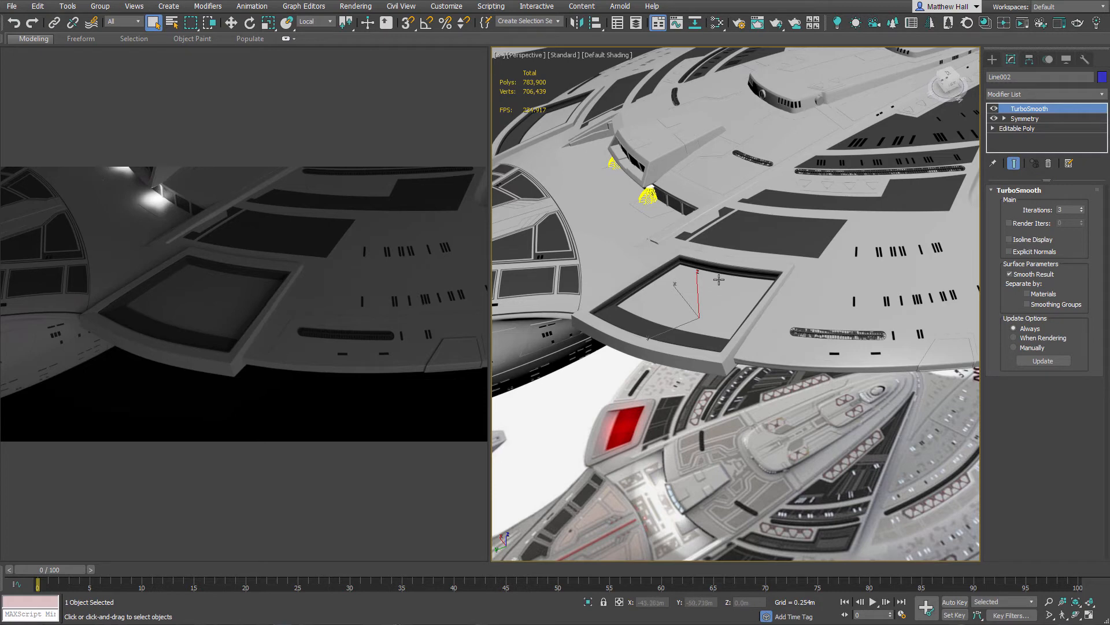
# Create a disk-shaped CoronaLight with a radius of about 5.7 m over the reference image beneath the ship
pyautogui.click(993, 60)
pyautogui.click(1018, 76)
pyautogui.click(1022, 129)
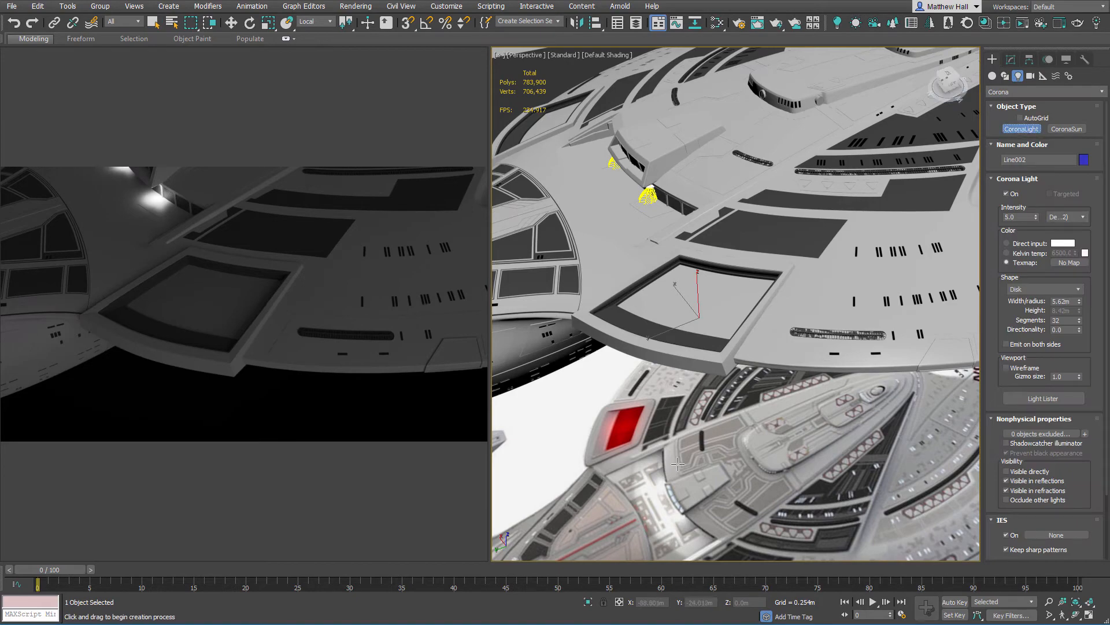
pyautogui.moveTo(731, 484); pyautogui.dragTo(723, 461)
# Rotate the new disk light 180 degrees about X with angle snap so it shines upward
pyautogui.keyDown('alt'); pyautogui.moveTo(723, 461); pyautogui.dragTo(706, 446, button='middle'); pyautogui.keyUp('alt')
pyautogui.scroll(3, 669, 311)
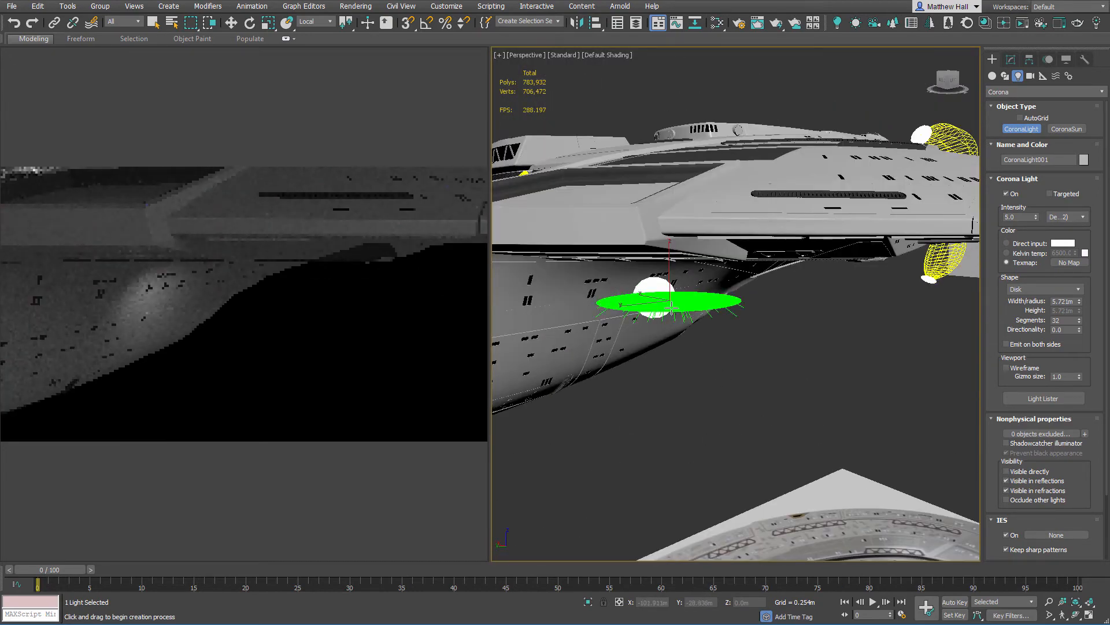
pyautogui.press('e')
pyautogui.press('a')
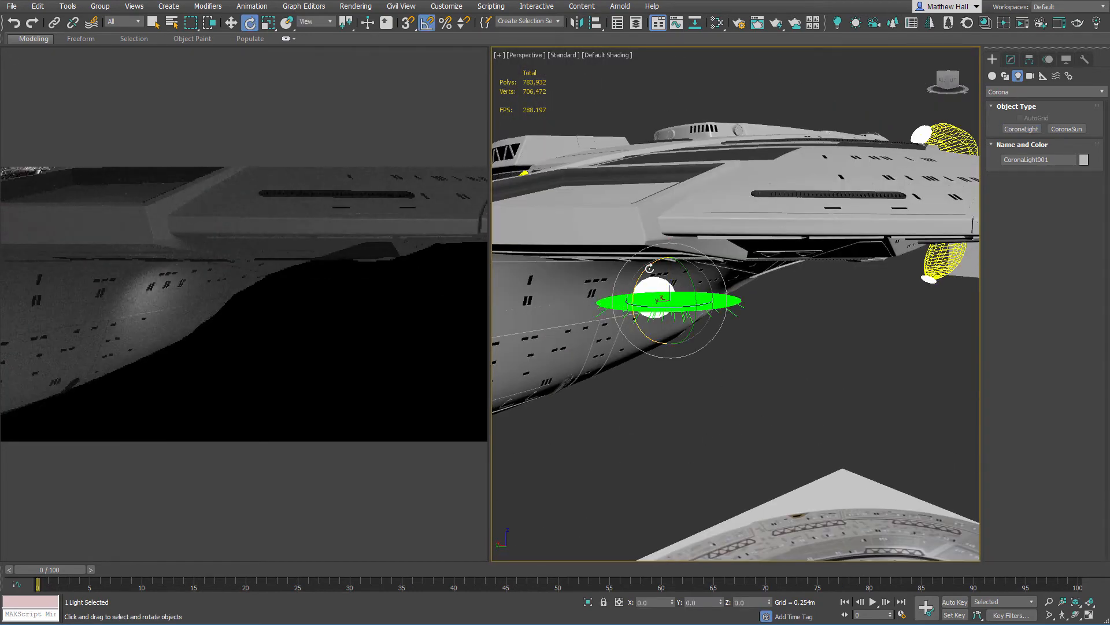
pyautogui.moveTo(662, 263); pyautogui.dragTo(710, 192)
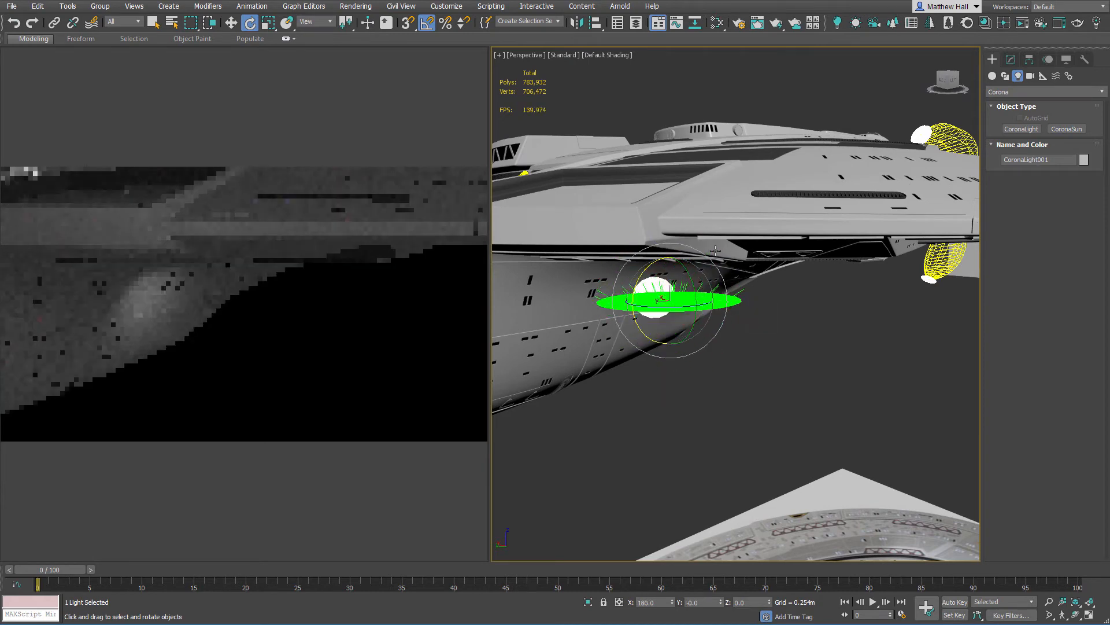
# Move the disk light in the top view so it lies beneath the recessed panel at the saucer's aft edge
pyautogui.scroll(5, 662, 290)
pyautogui.scroll(-5, 662, 289)
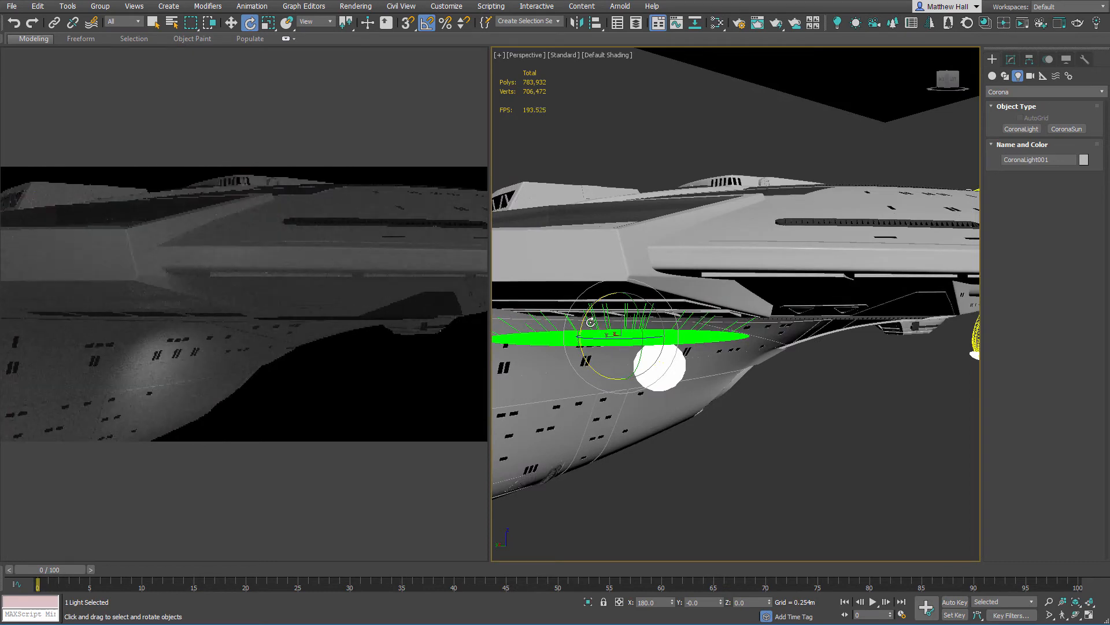
pyautogui.moveTo(604, 320); pyautogui.dragTo(716, 314, button='middle')
pyautogui.scroll(-4, 716, 204)
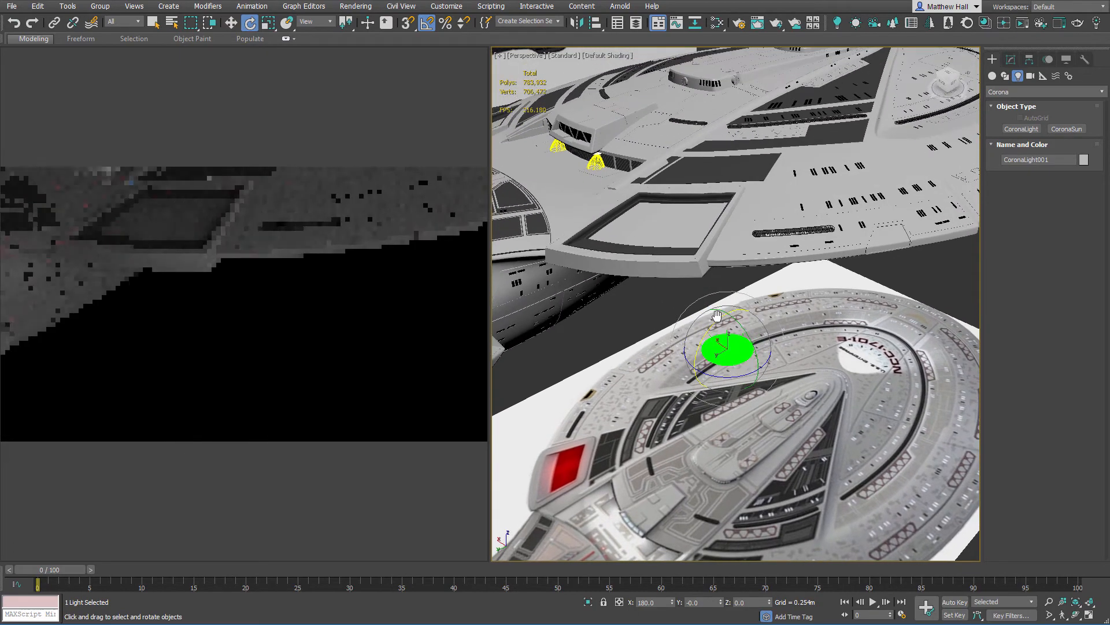
pyautogui.press('t')
pyautogui.press('z')
pyautogui.scroll(-10, 722, 300)
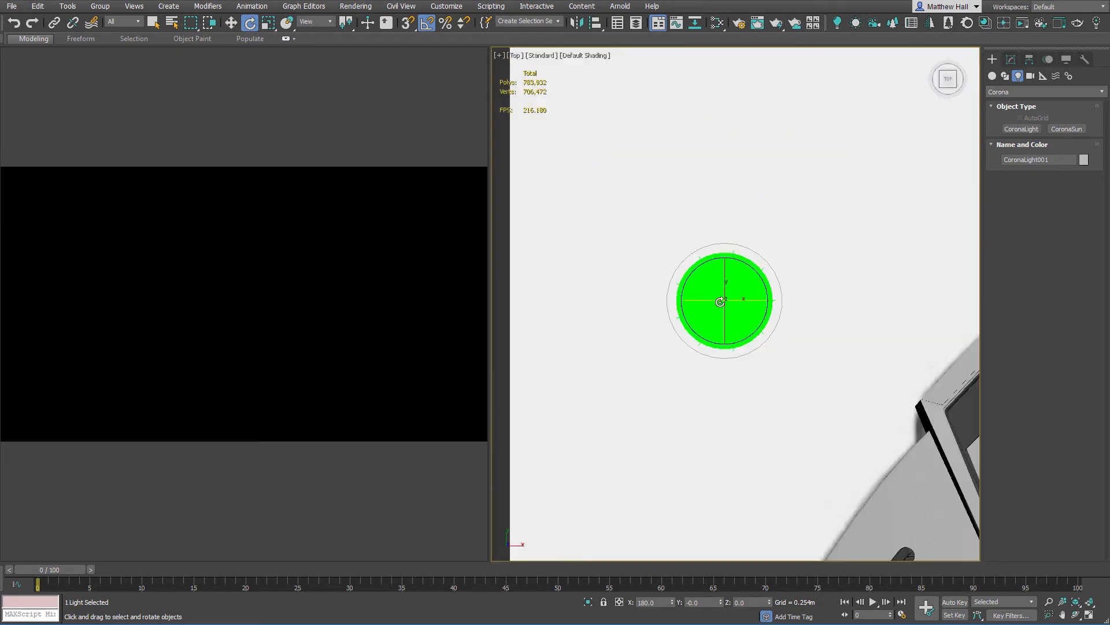
pyautogui.moveTo(783, 272); pyautogui.dragTo(717, 269, button='middle')
pyautogui.press('w')
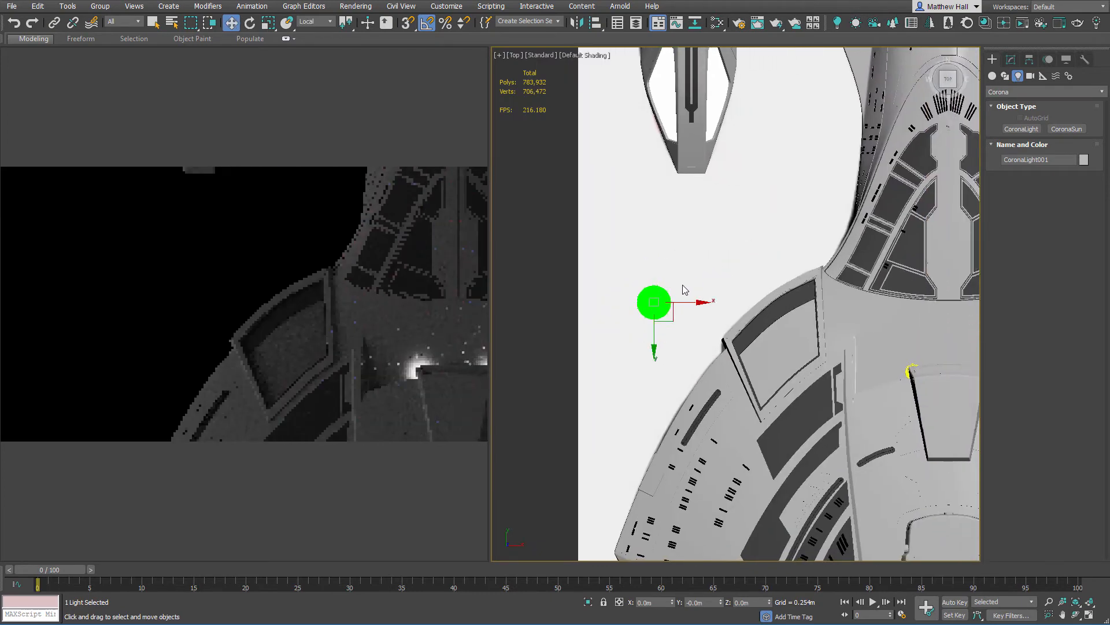
pyautogui.moveTo(676, 320); pyautogui.dragTo(801, 367)
# Raise the disk light into the saucer's recessed panel and check its glow in the interactive render
pyautogui.keyDown('alt'); pyautogui.moveTo(801, 367); pyautogui.dragTo(833, 336, button='middle'); pyautogui.keyUp('alt')
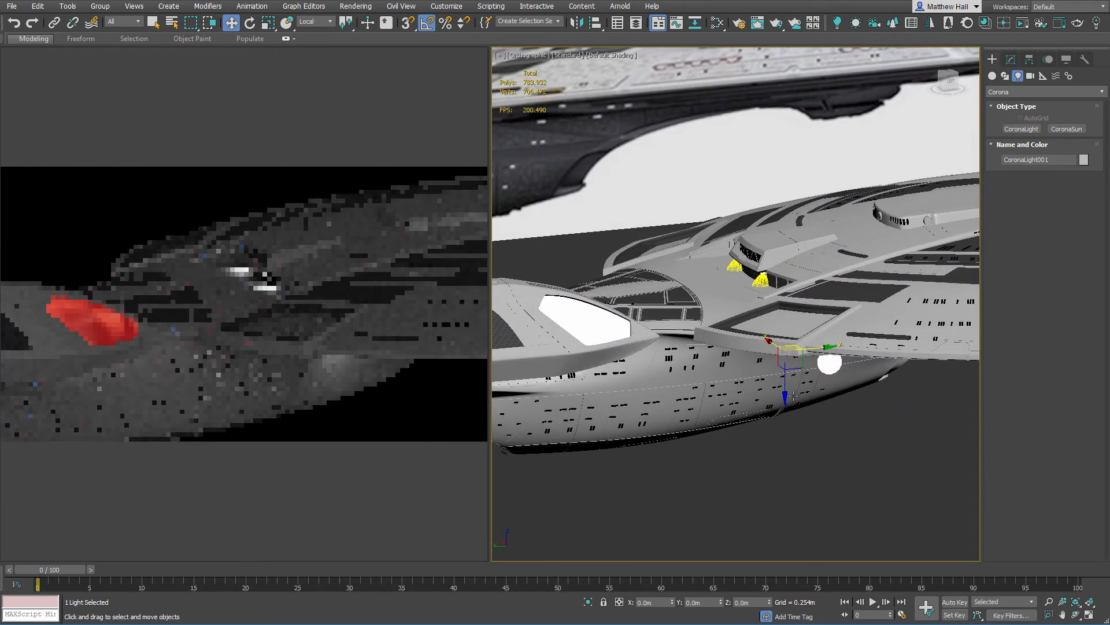
pyautogui.moveTo(784, 393); pyautogui.dragTo(784, 373)
pyautogui.keyDown('alt'); pyautogui.moveTo(792, 287); pyautogui.dragTo(802, 311, button='middle'); pyautogui.keyUp('alt')
pyautogui.scroll(2, 802, 311)
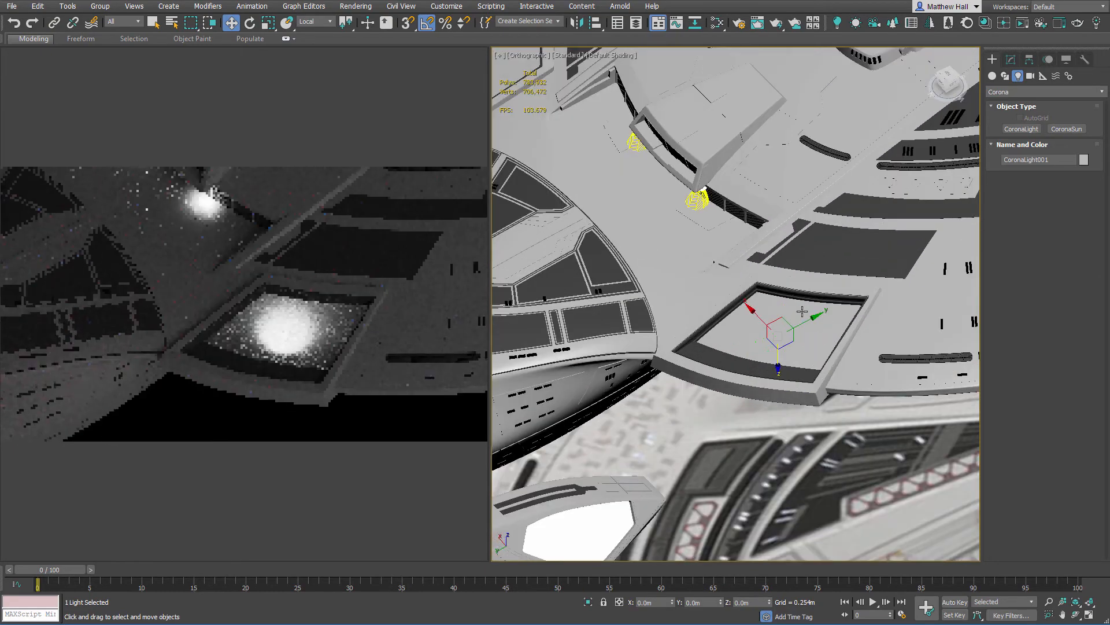
pyautogui.scroll(2, 802, 312)
pyautogui.scroll(2, 787, 352)
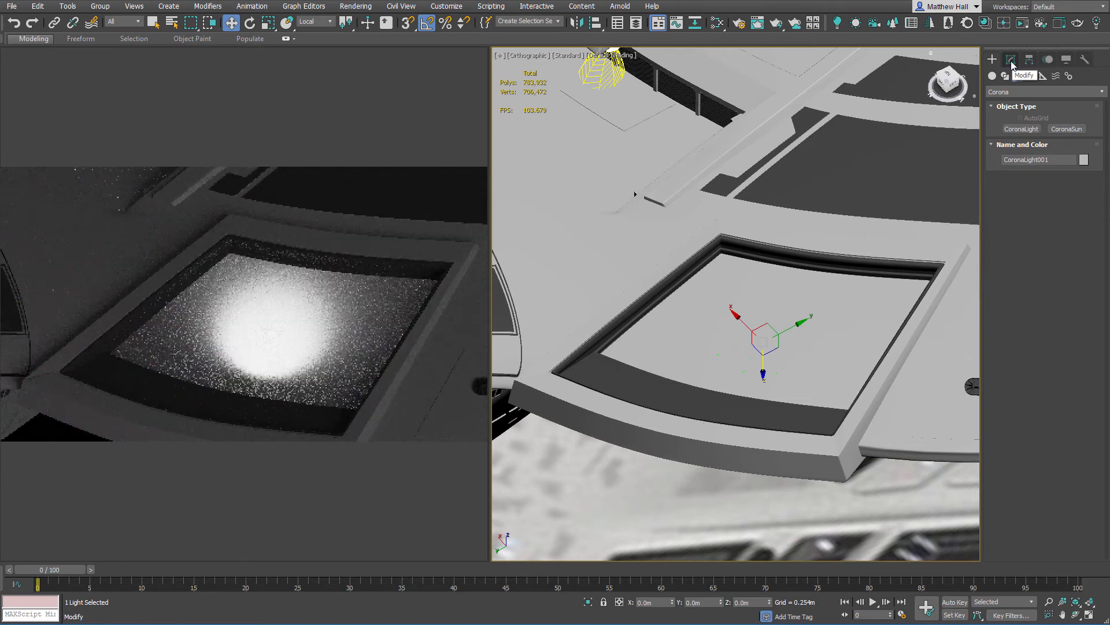
# Set the disk light's direct input color to a slightly orange red with RGB 253, 27, 18
pyautogui.click(1012, 65)
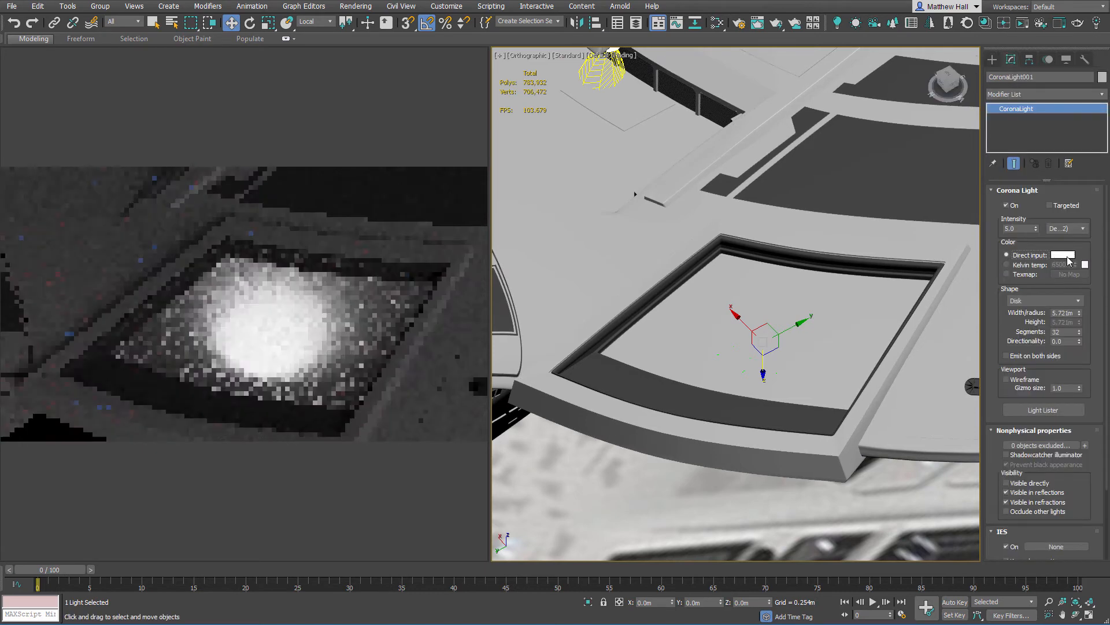
pyautogui.click(1064, 255)
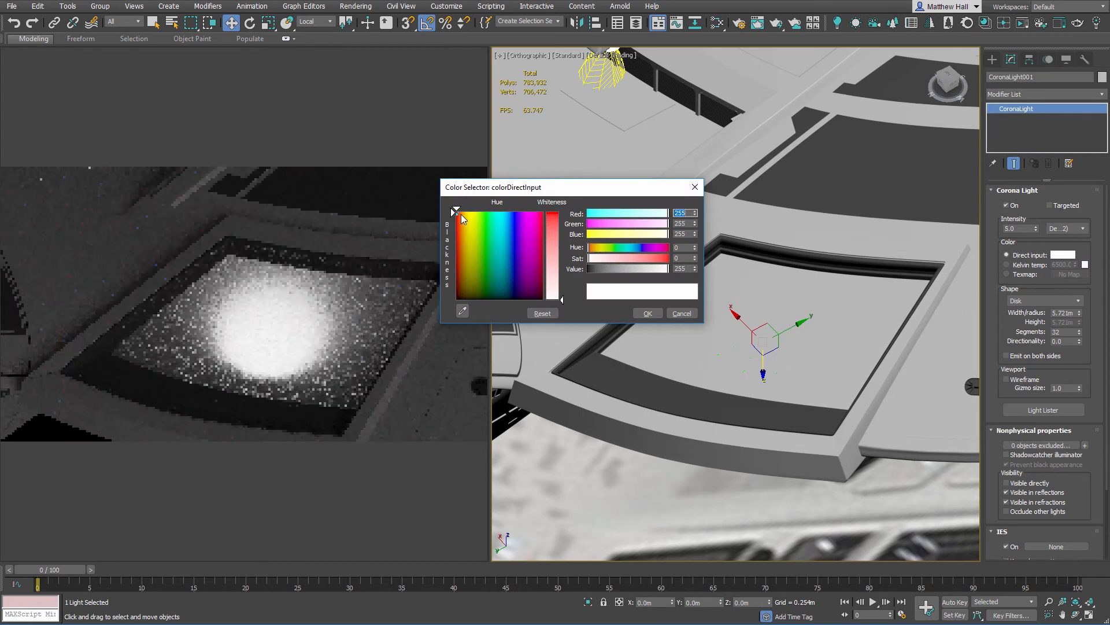
pyautogui.click(554, 220)
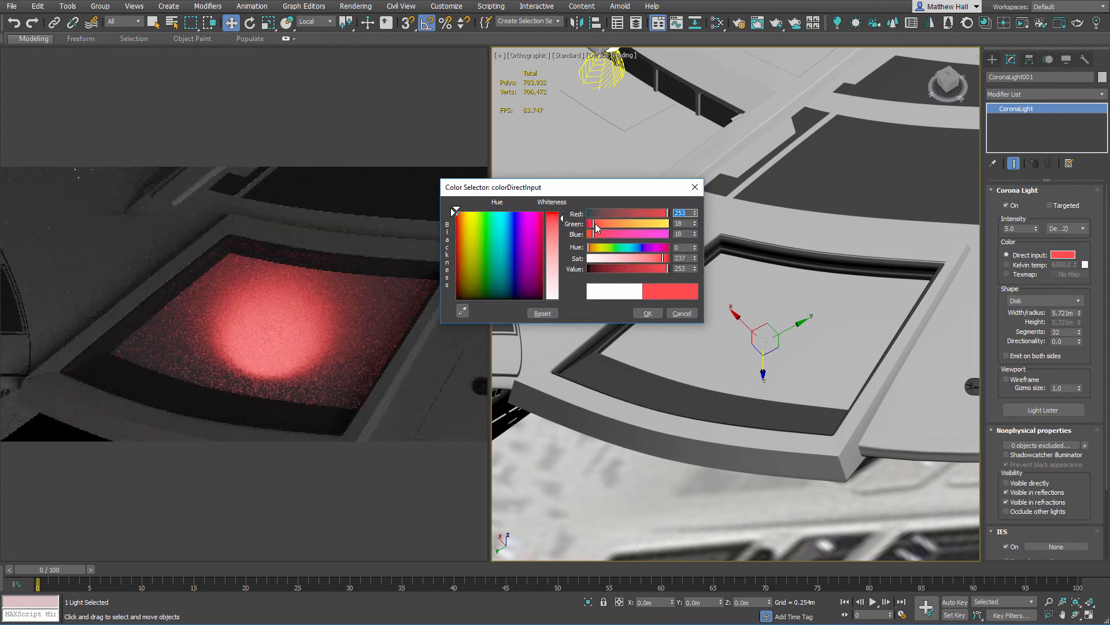
pyautogui.moveTo(596, 225); pyautogui.dragTo(597, 227)
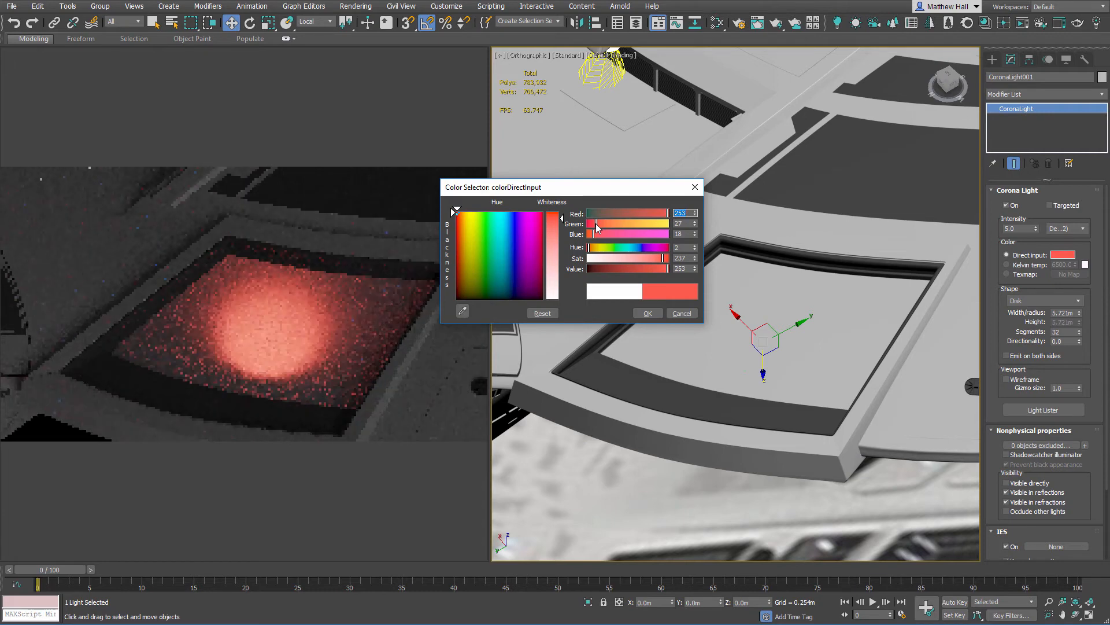
pyautogui.click(645, 314)
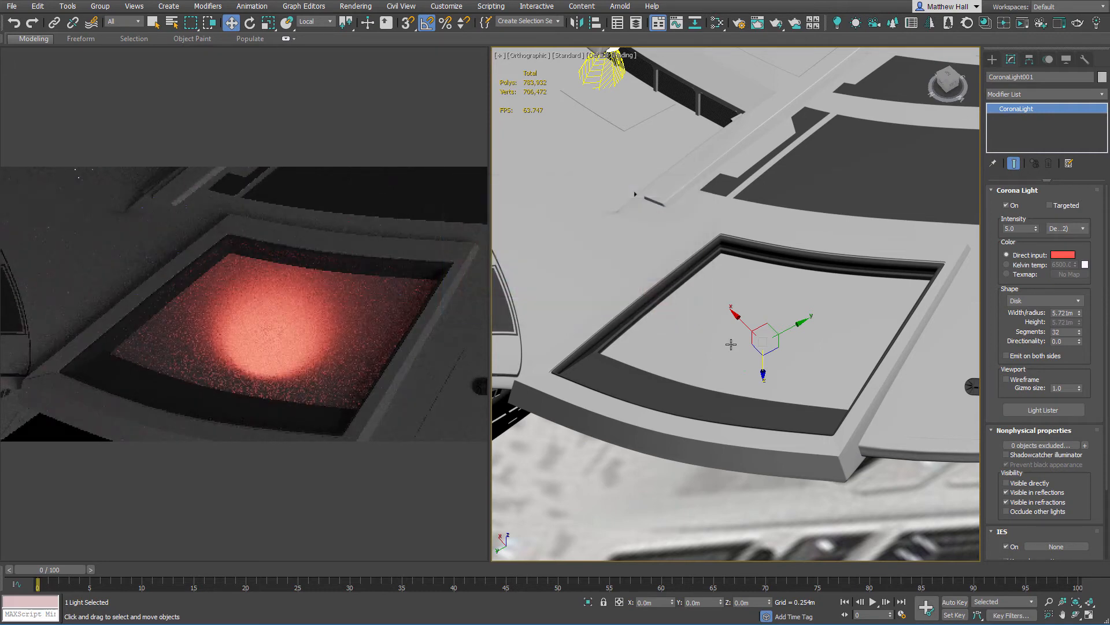
# Set the rotation coordinate system to Local, turn the disk light about its Z axis, and tilt it slightly with angle snap off
pyautogui.moveTo(776, 341)
pyautogui.mouseDown(button='middle')
pyautogui.moveTo(775, 351)
pyautogui.moveTo(784, 331)
pyautogui.mouseUp(button='middle')
pyautogui.press('e')
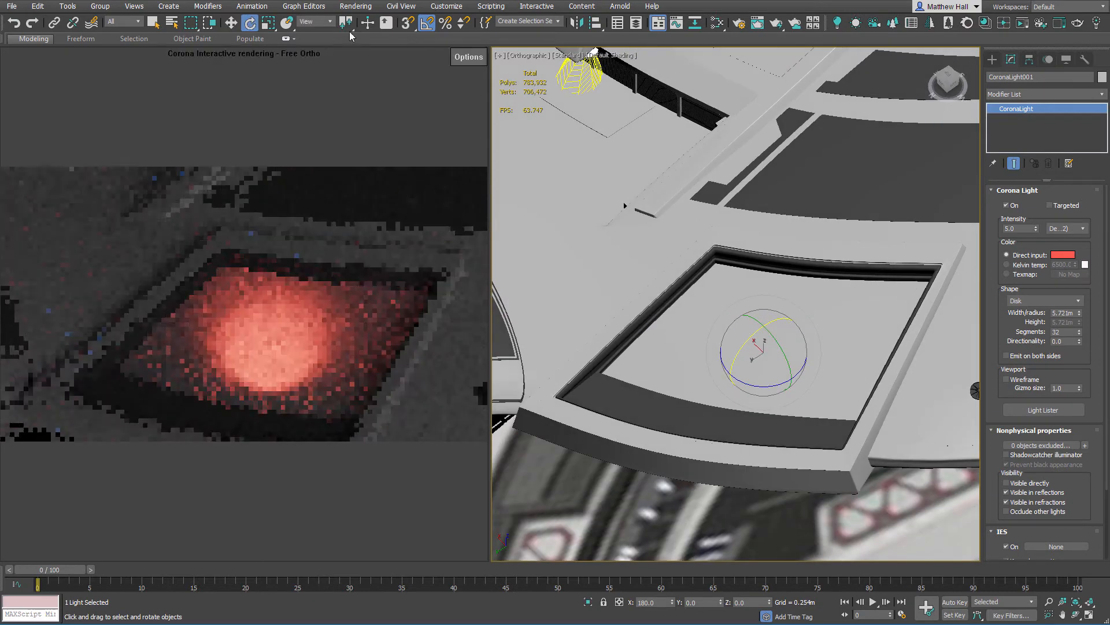
pyautogui.click(315, 21)
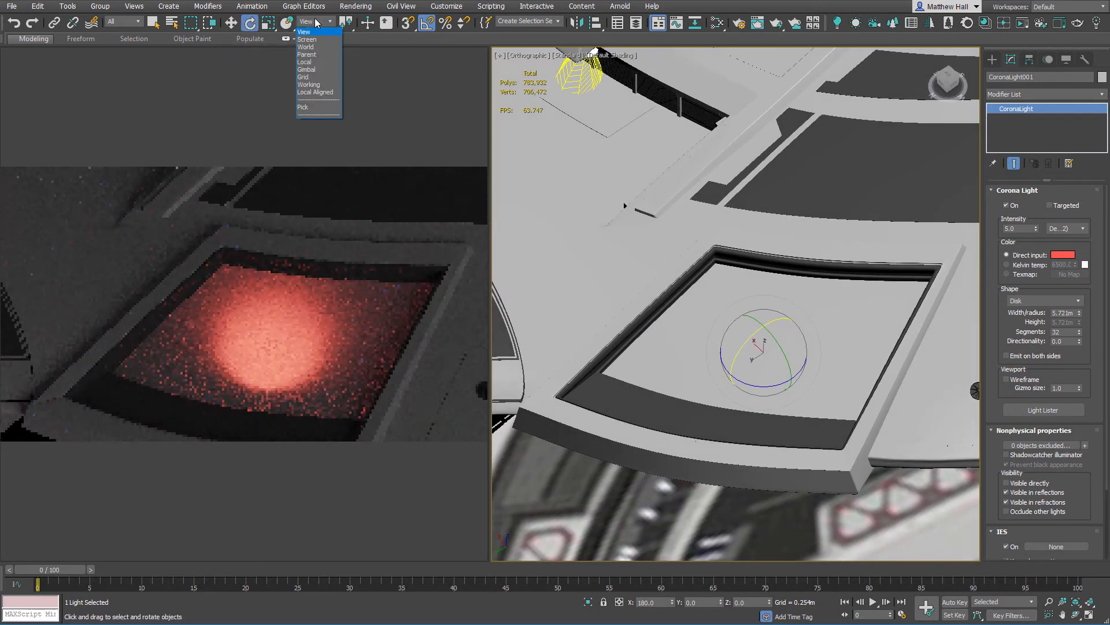
pyautogui.click(313, 62)
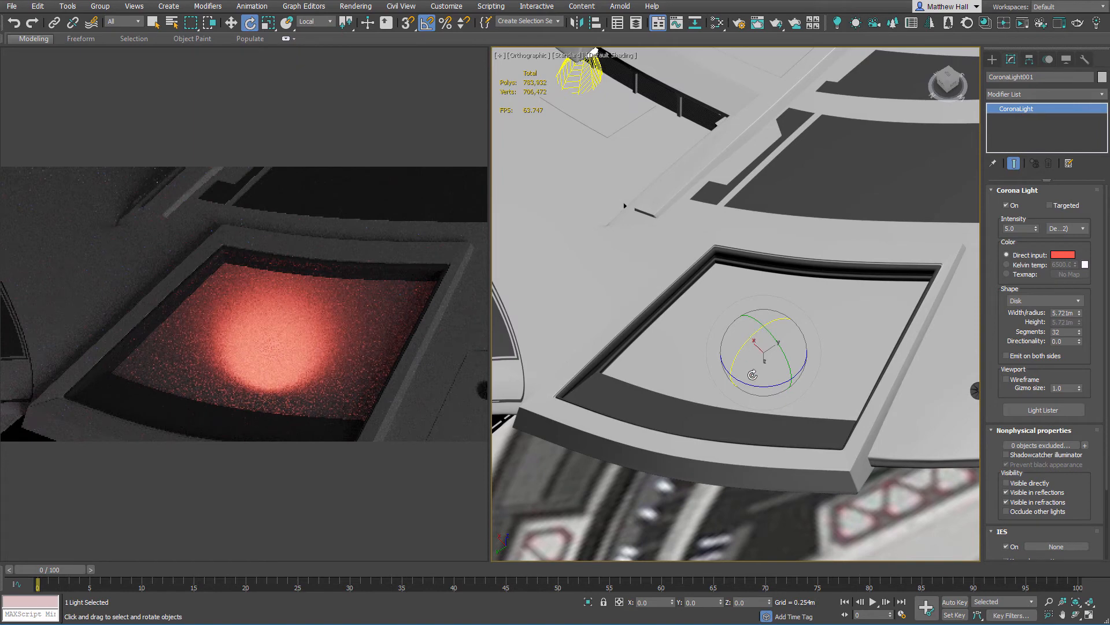
pyautogui.moveTo(753, 385); pyautogui.dragTo(775, 384)
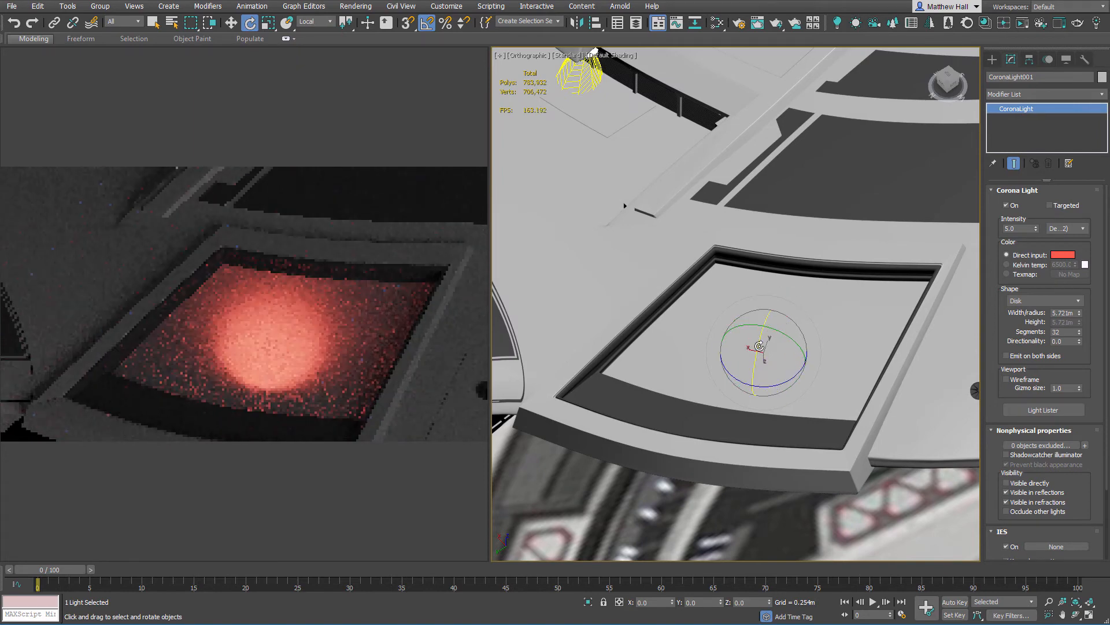
pyautogui.press('a')
pyautogui.moveTo(759, 345); pyautogui.dragTo(758, 355)
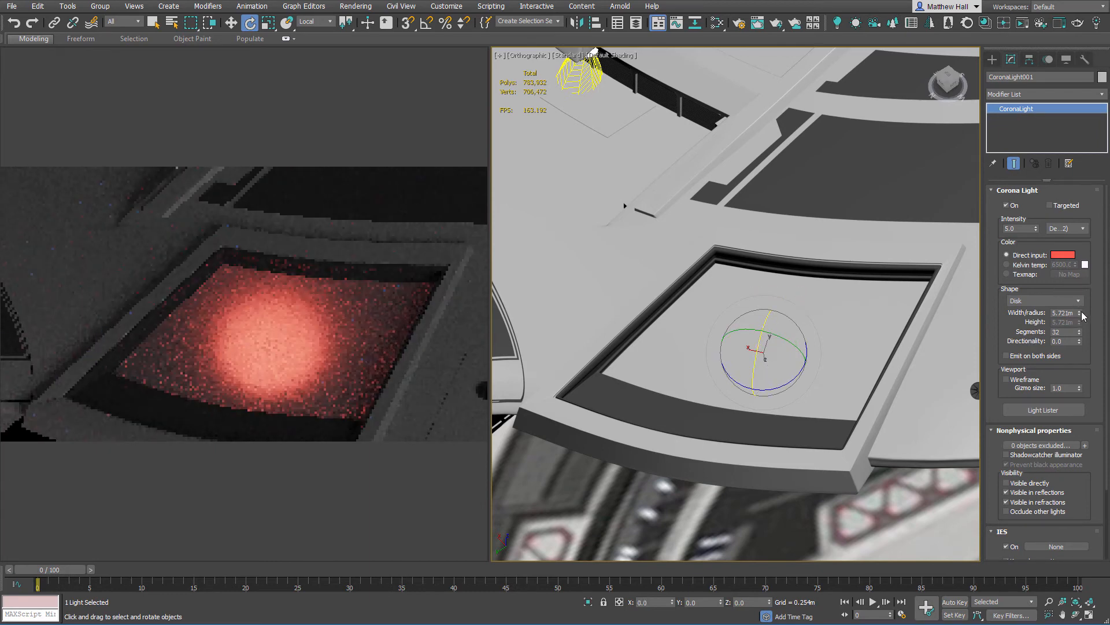
# Enlarge the red disk light's radius to about 7.8 m and set its intensity to 10
pyautogui.moveTo(1080, 313); pyautogui.dragTo(1077, 289)
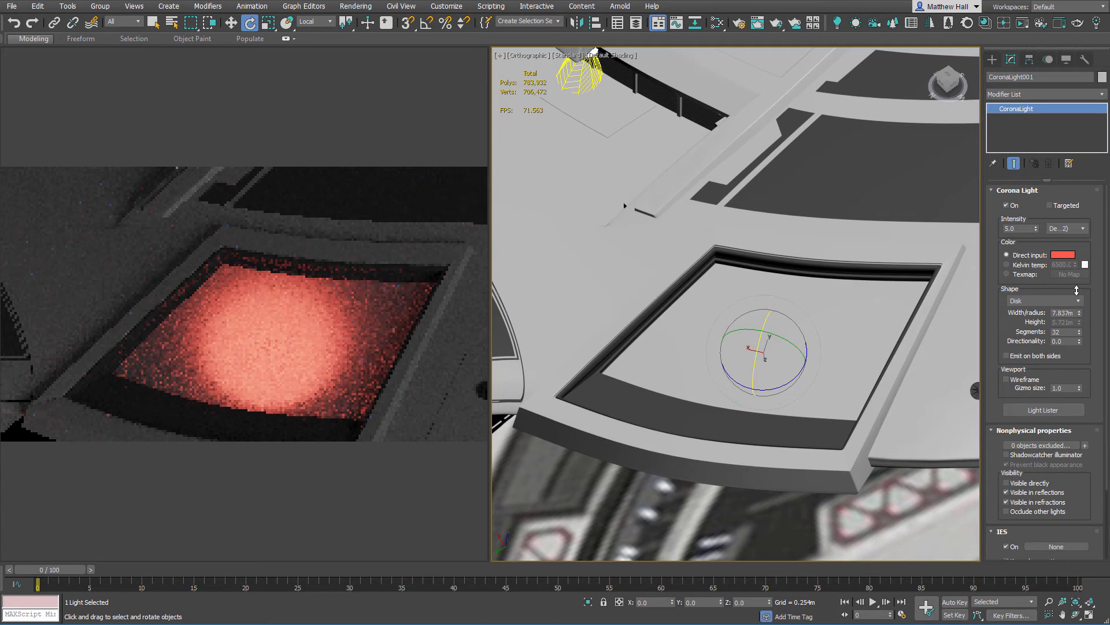
pyautogui.doubleClick(1020, 229)
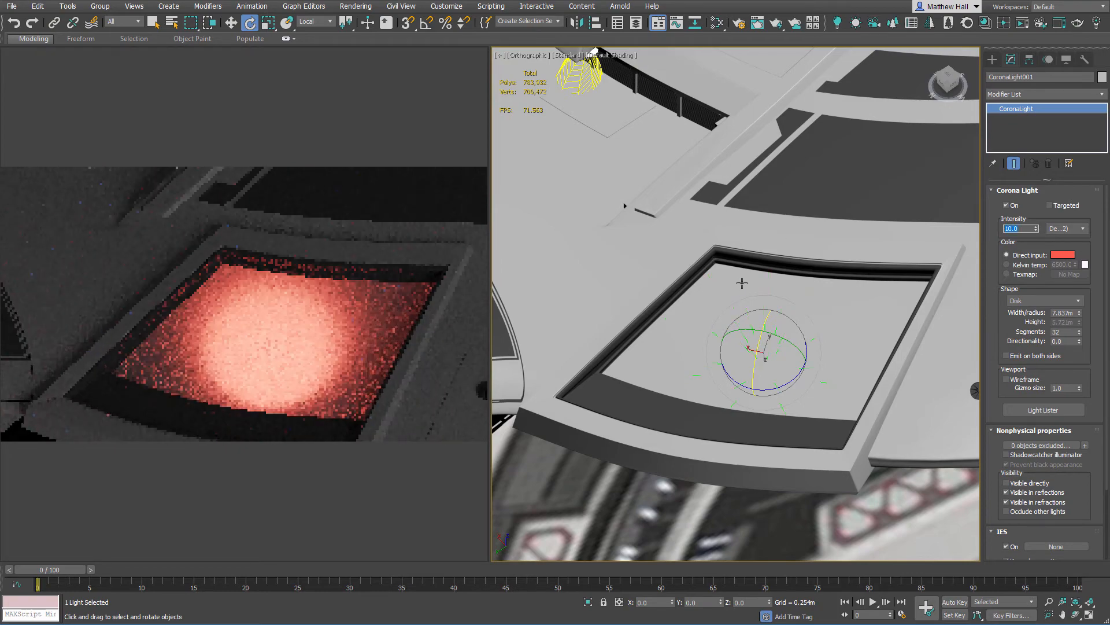
# Reposition the red disk light within the recessed panel using the Move tool
pyautogui.keyDown('alt'); pyautogui.moveTo(739, 280); pyautogui.dragTo(687, 229, button='middle'); pyautogui.keyUp('alt')
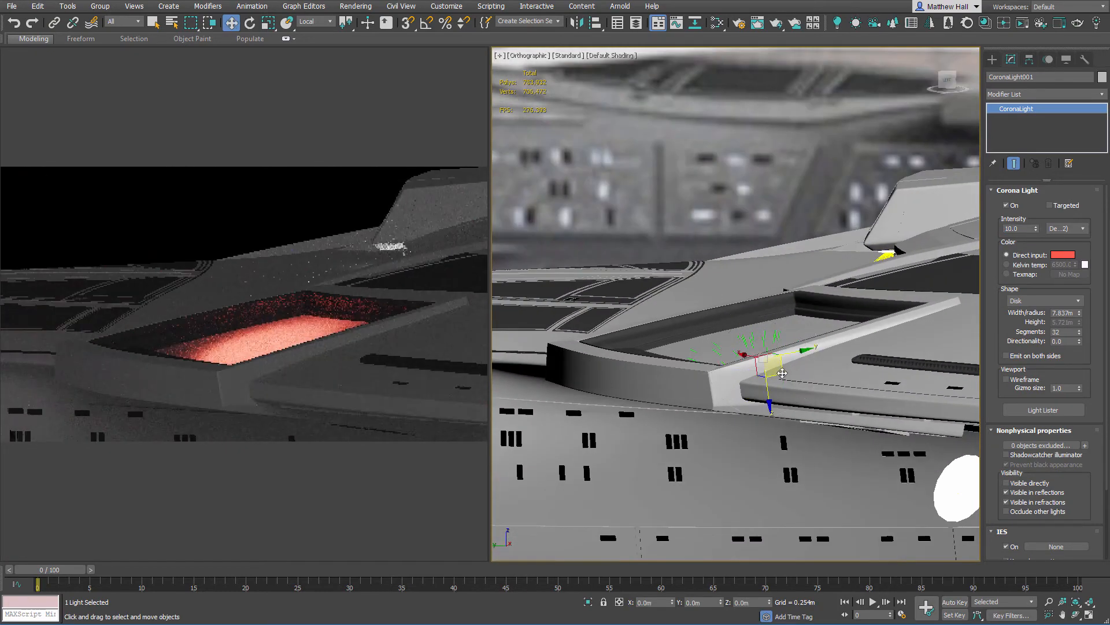
pyautogui.press('w')
pyautogui.keyDown('alt'); pyautogui.moveTo(804, 382); pyautogui.dragTo(756, 237, button='middle'); pyautogui.keyUp('alt')
pyautogui.moveTo(758, 248); pyautogui.dragTo(754, 265)
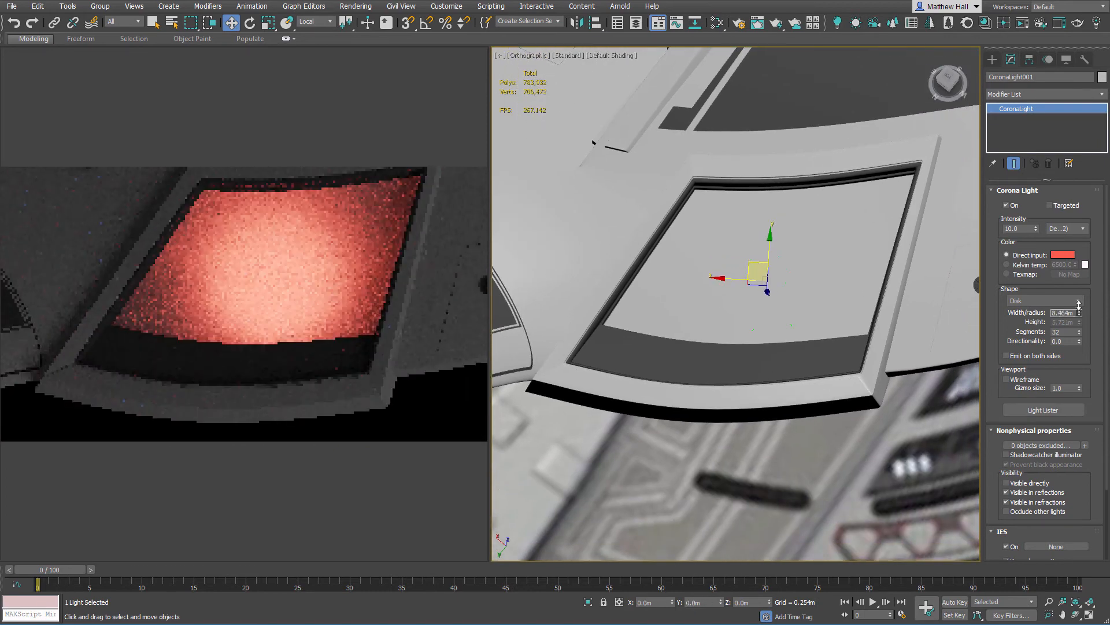
# Enlarge the red disk light's radius to about 9.7 m and set its intensity to 6
pyautogui.moveTo(1079, 313); pyautogui.dragTo(1075, 296)
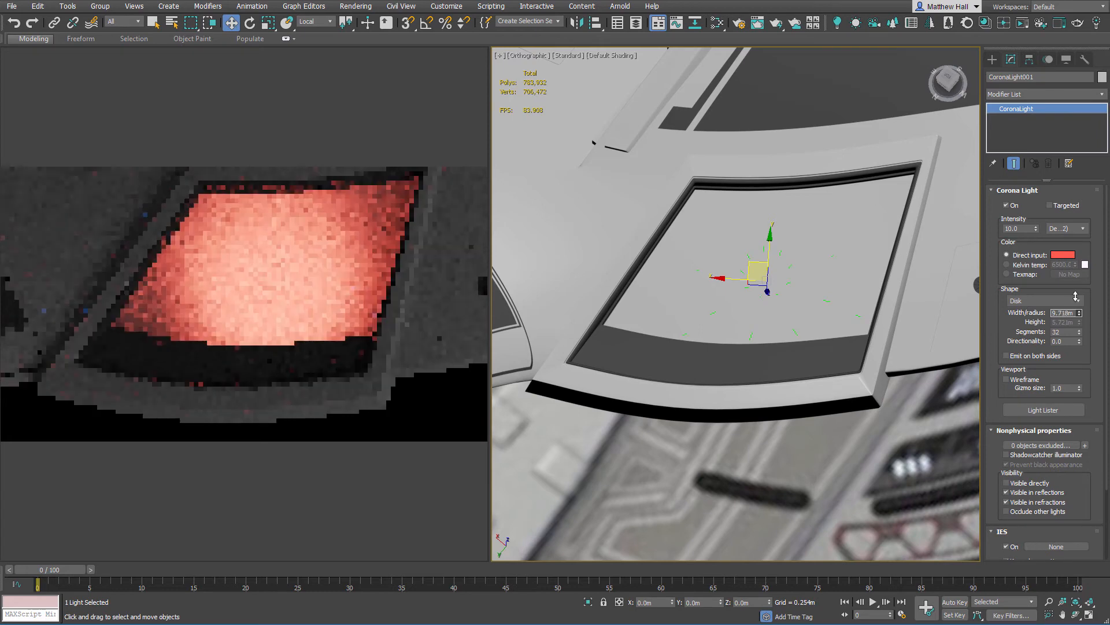
pyautogui.click(1021, 228)
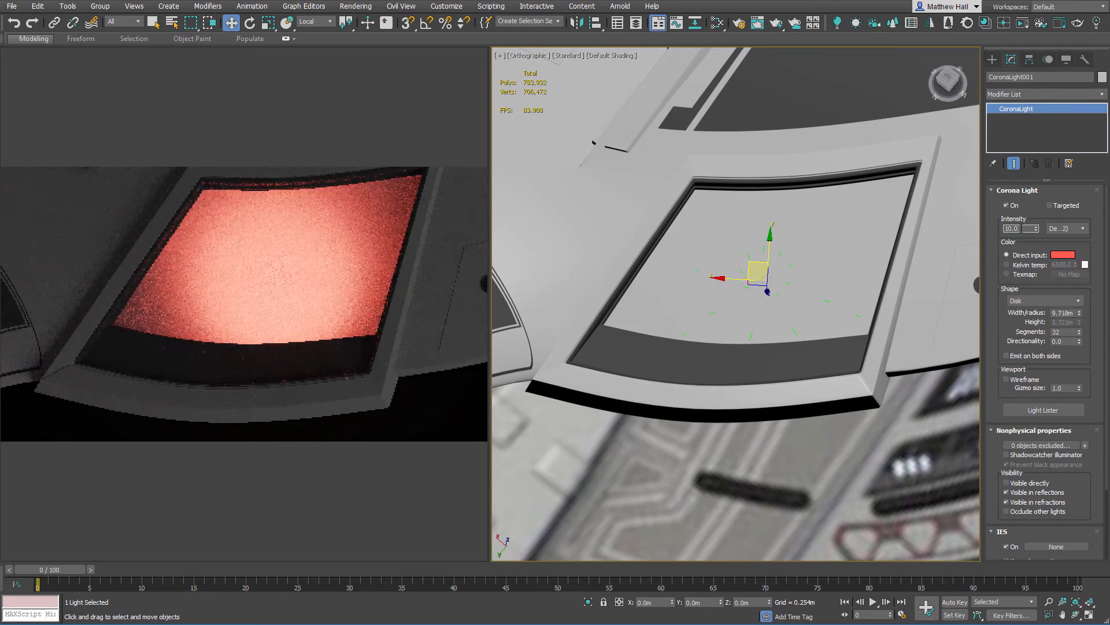
pyautogui.write('8')
pyautogui.press('Return')
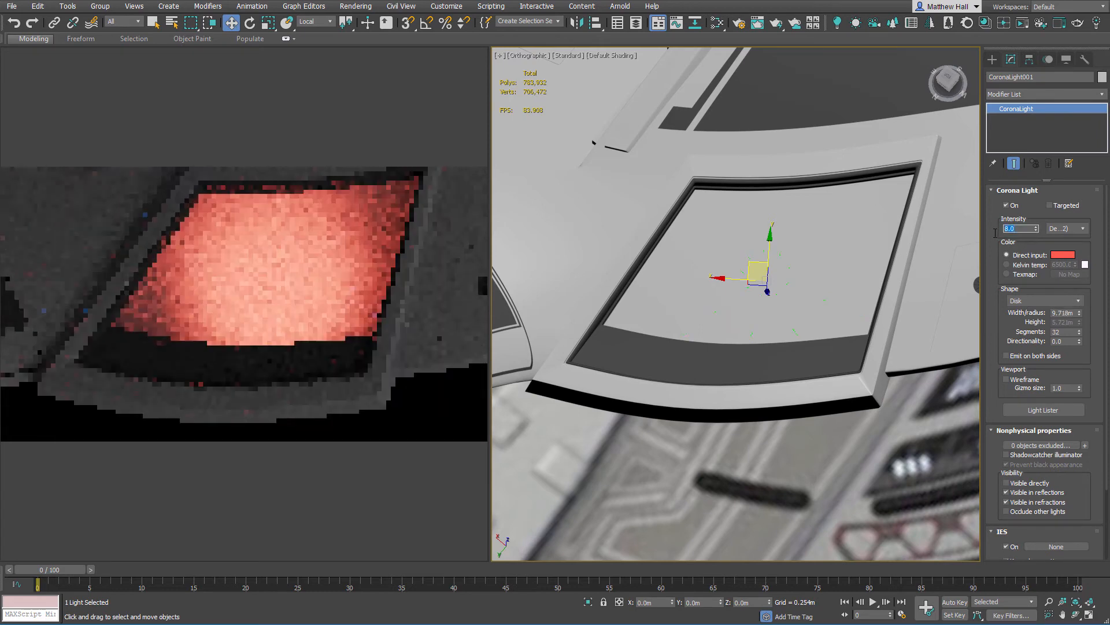
pyautogui.write('6')
pyautogui.press('Return')
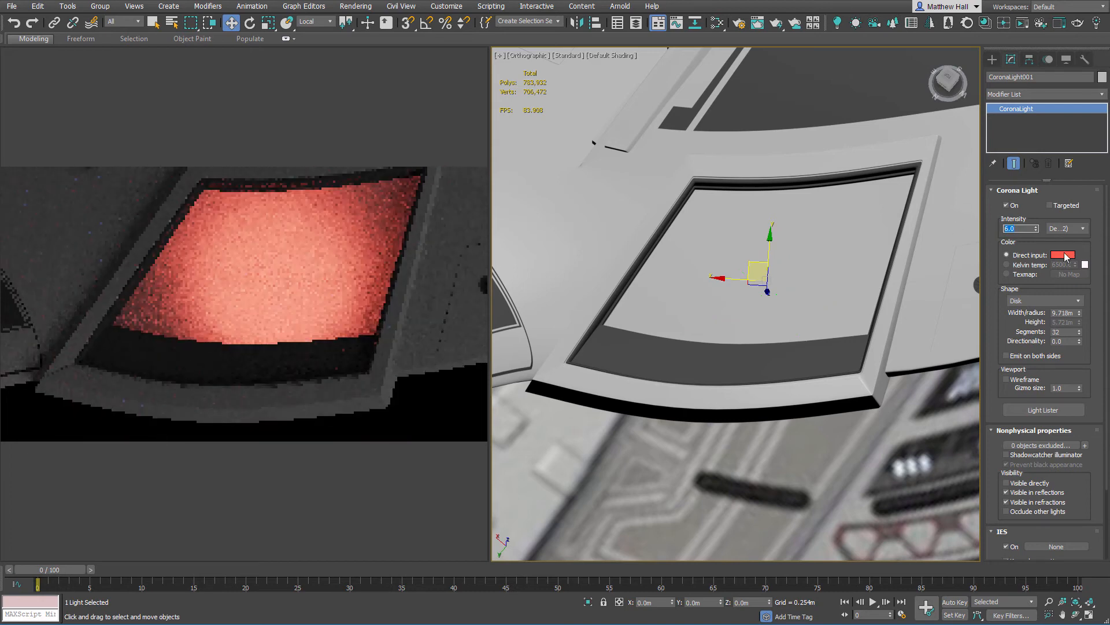
# Make the disk light's direct input color a more saturated pure red with RGB 253, 6, 6
pyautogui.click(1063, 255)
pyautogui.moveTo(596, 224); pyautogui.dragTo(594, 224)
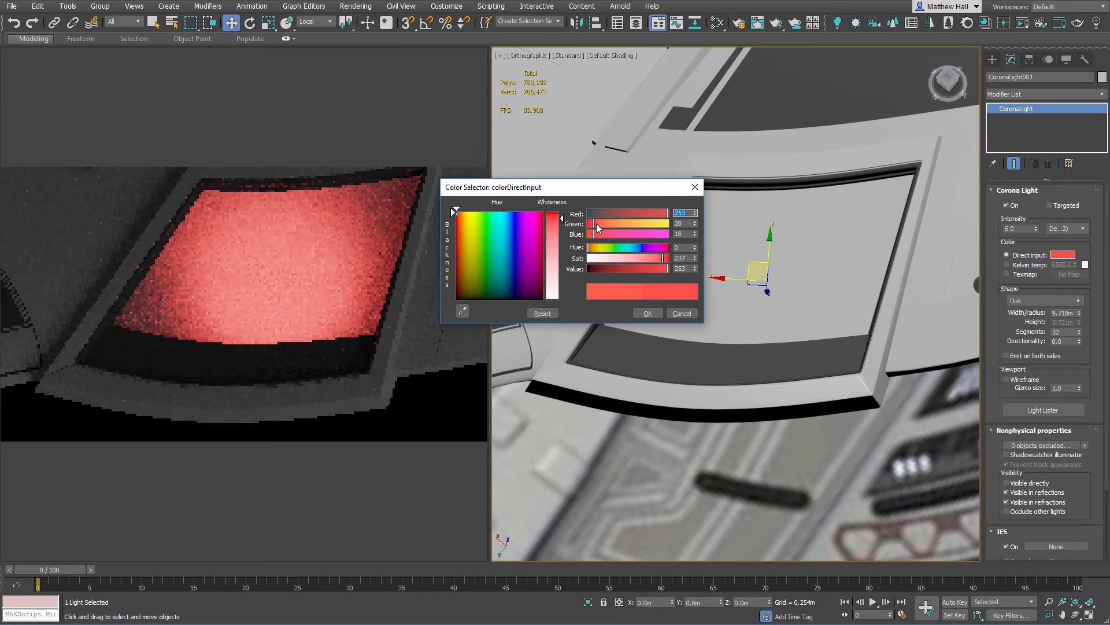
pyautogui.click(670, 259)
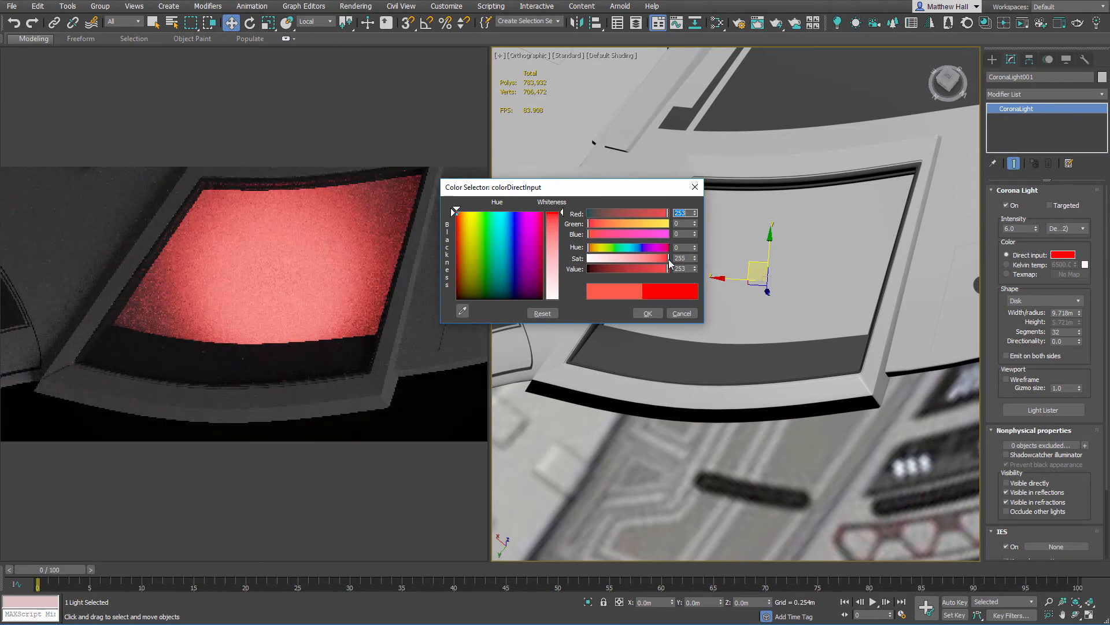
pyautogui.click(665, 260)
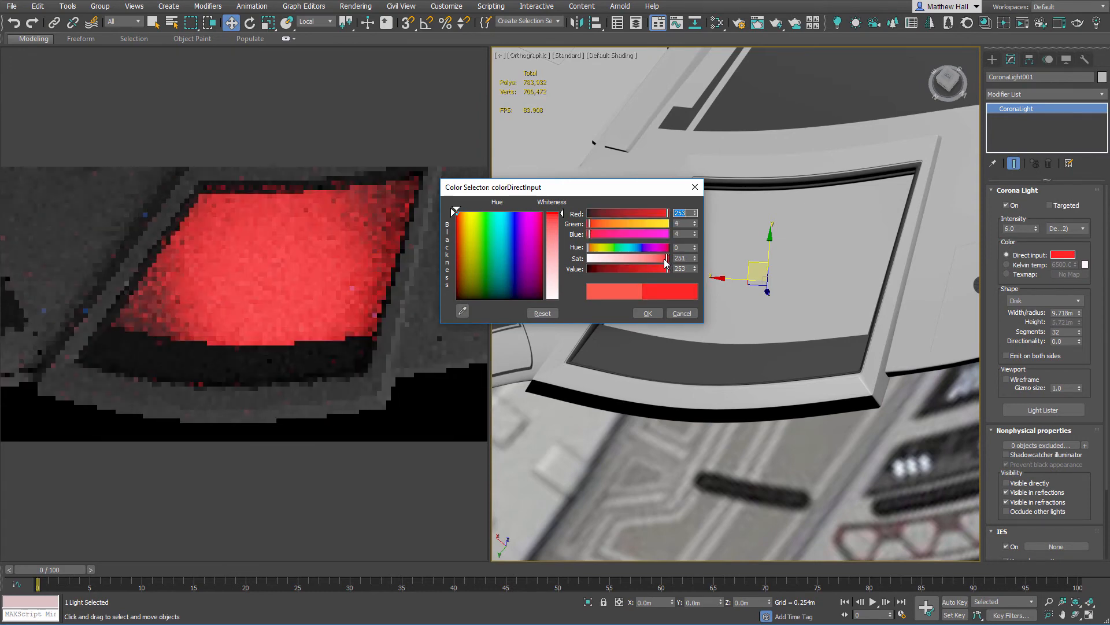
pyautogui.click(667, 258)
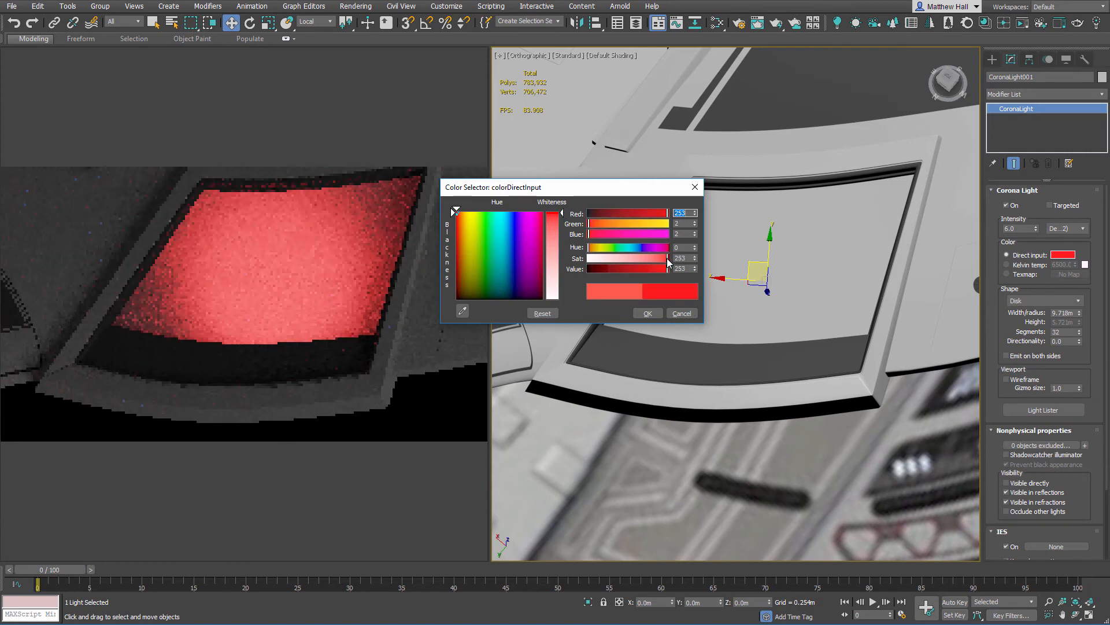
pyautogui.click(667, 258)
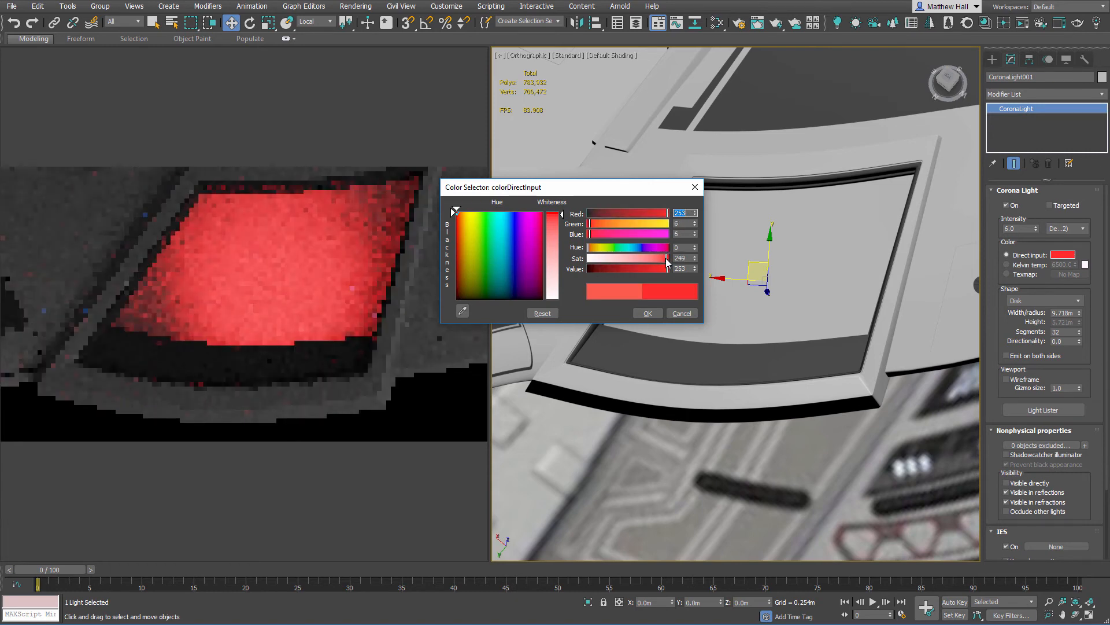
pyautogui.click(649, 313)
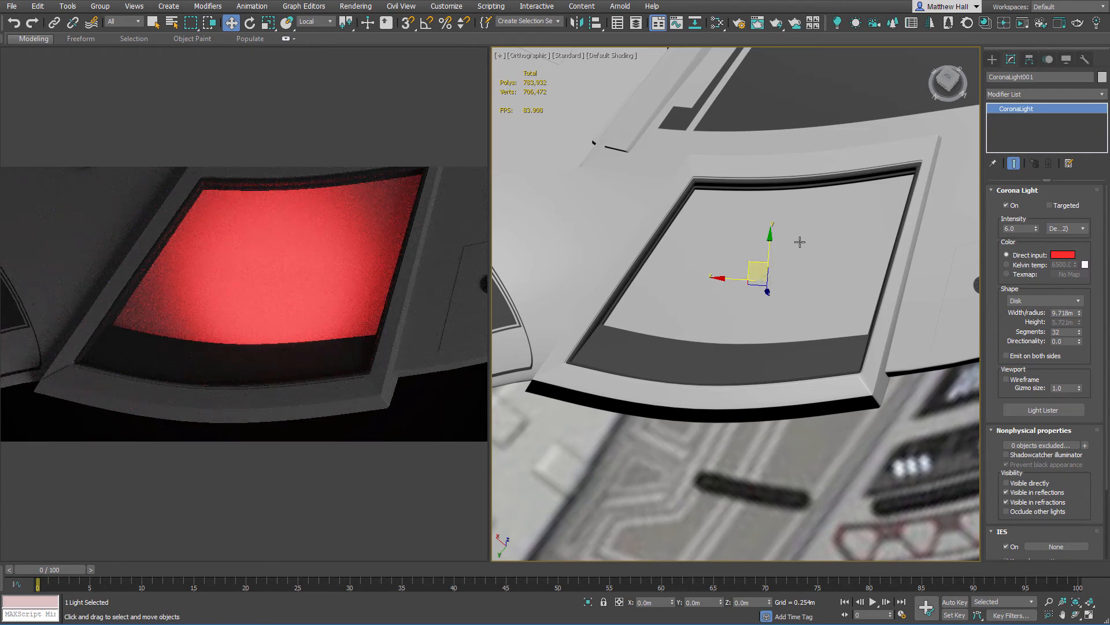
# Rename the red disk light as sovereign_light_impulse_starboard
pyautogui.keyDown('alt'); pyautogui.moveTo(832, 262); pyautogui.dragTo(791, 279, button='middle'); pyautogui.keyUp('alt')
pyautogui.scroll(-2, 818, 232)
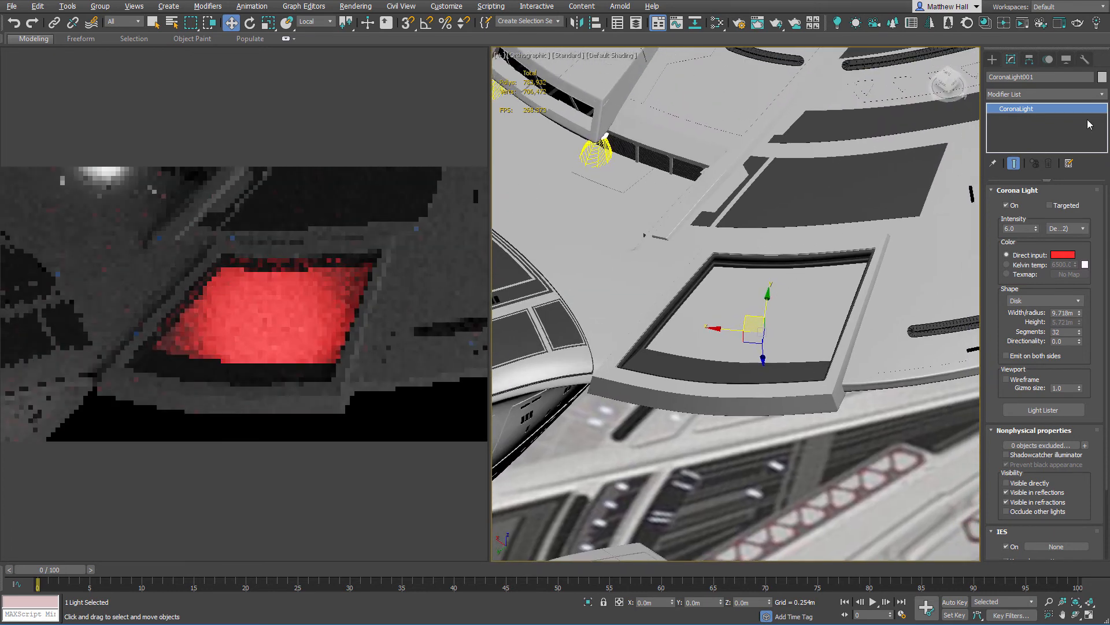
pyautogui.click(1017, 77)
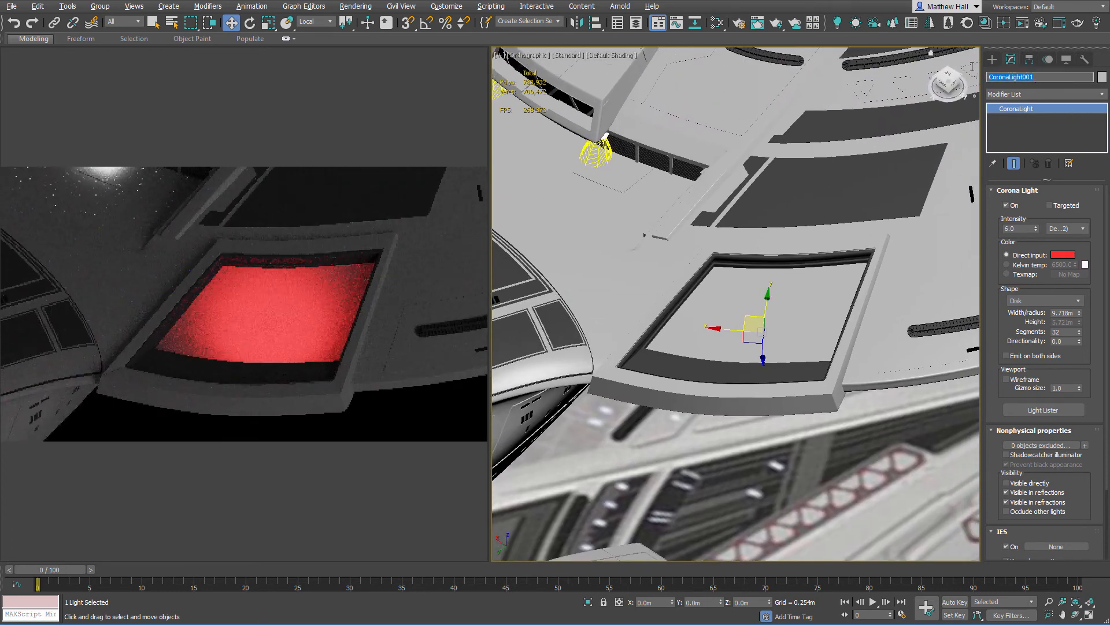
pyautogui.write('sovereign_l')
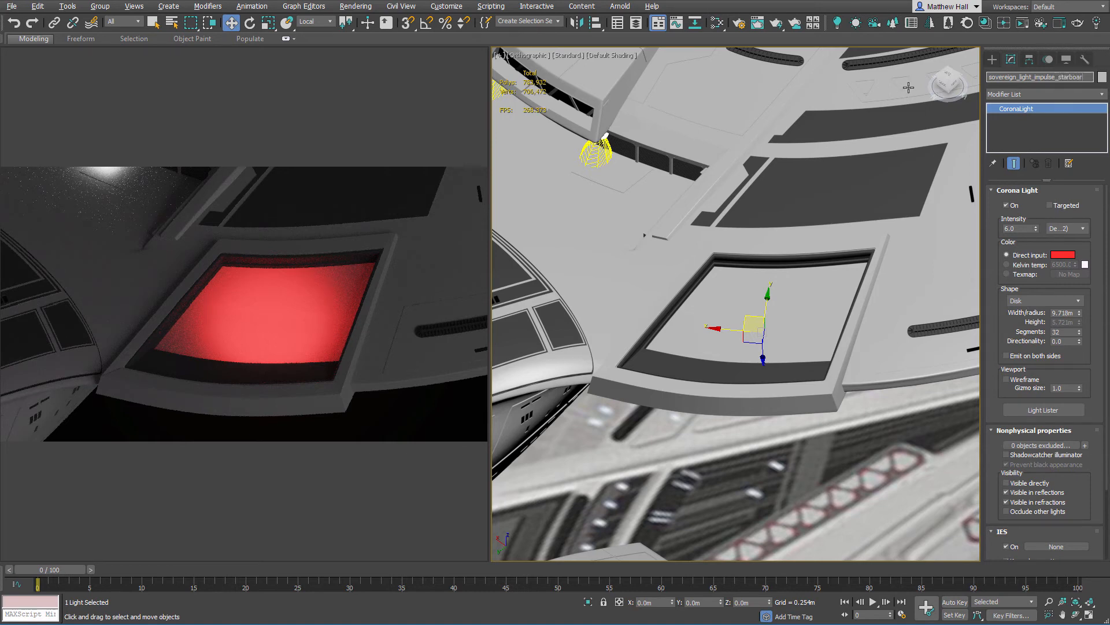
# Switch the reference coordinate system from Local to View
pyautogui.scroll(-8, 740, 254)
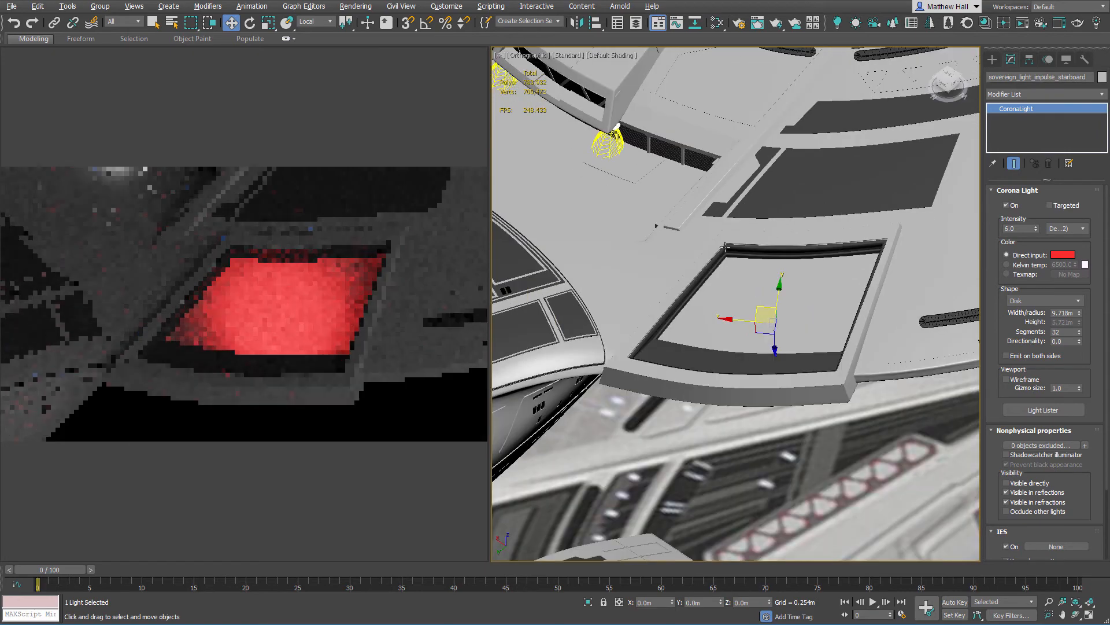
pyautogui.scroll(-2, 739, 254)
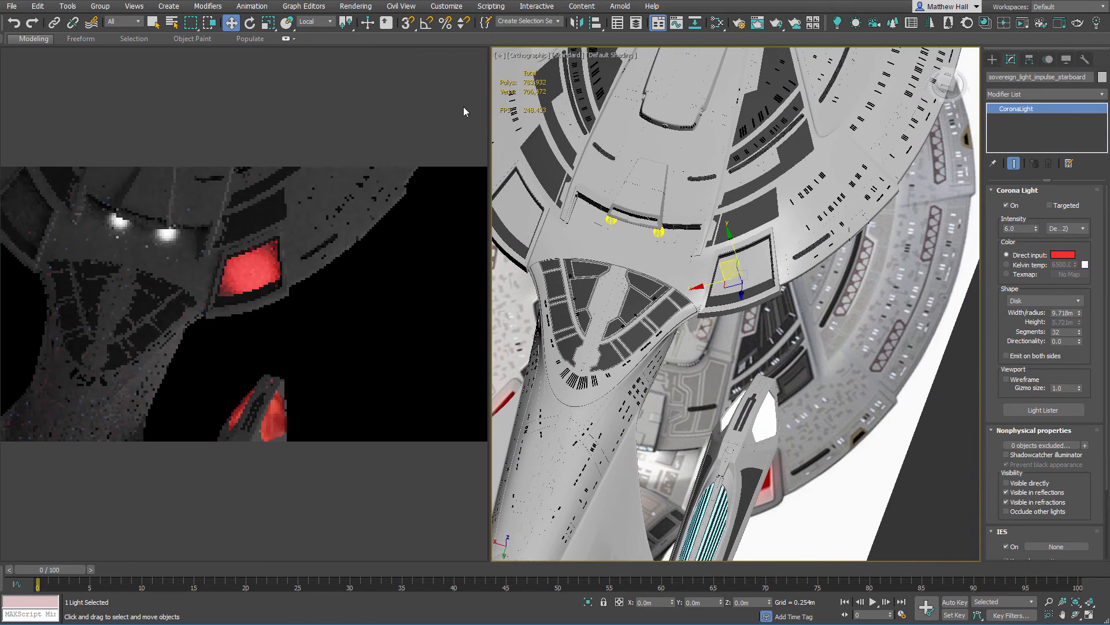
pyautogui.click(323, 21)
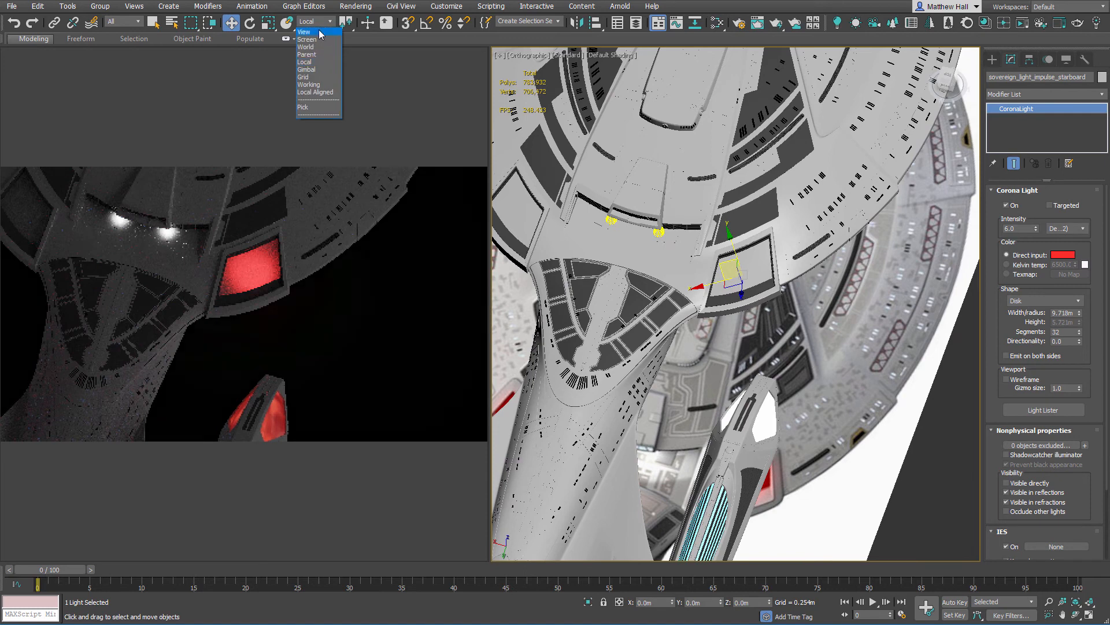
pyautogui.click(312, 31)
# Clone the red light along X to the opposite panel as an instance named sovereign_light_impulse_port, with its X position at 56.147 m
pyautogui.click(668, 602)
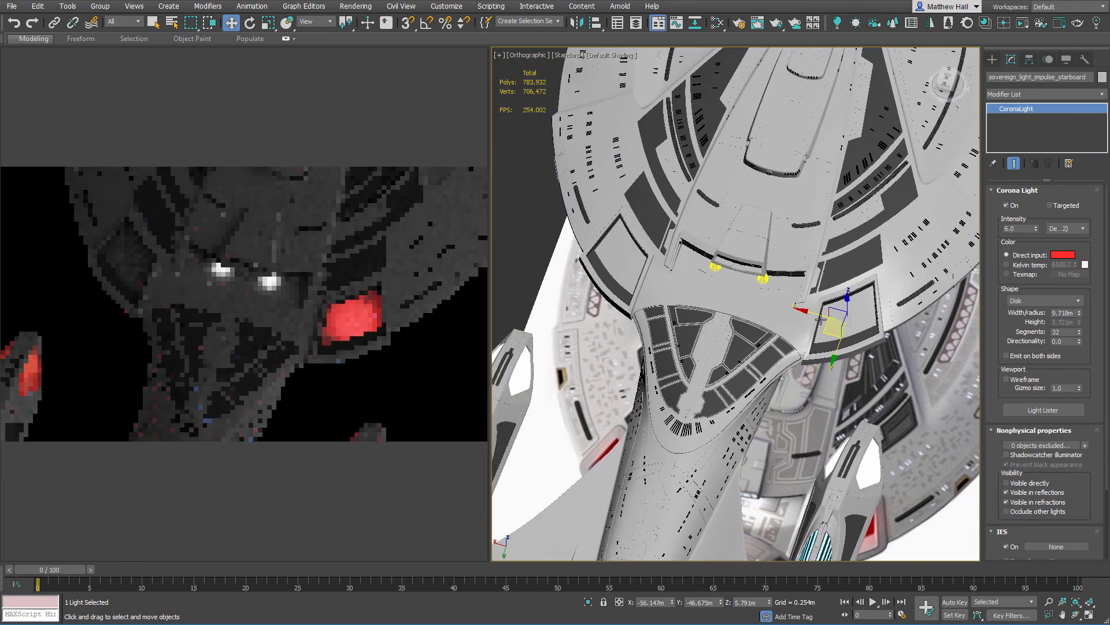
pyautogui.keyDown('shift'); pyautogui.moveTo(698, 290); pyautogui.dragTo(578, 259); pyautogui.keyUp('shift')
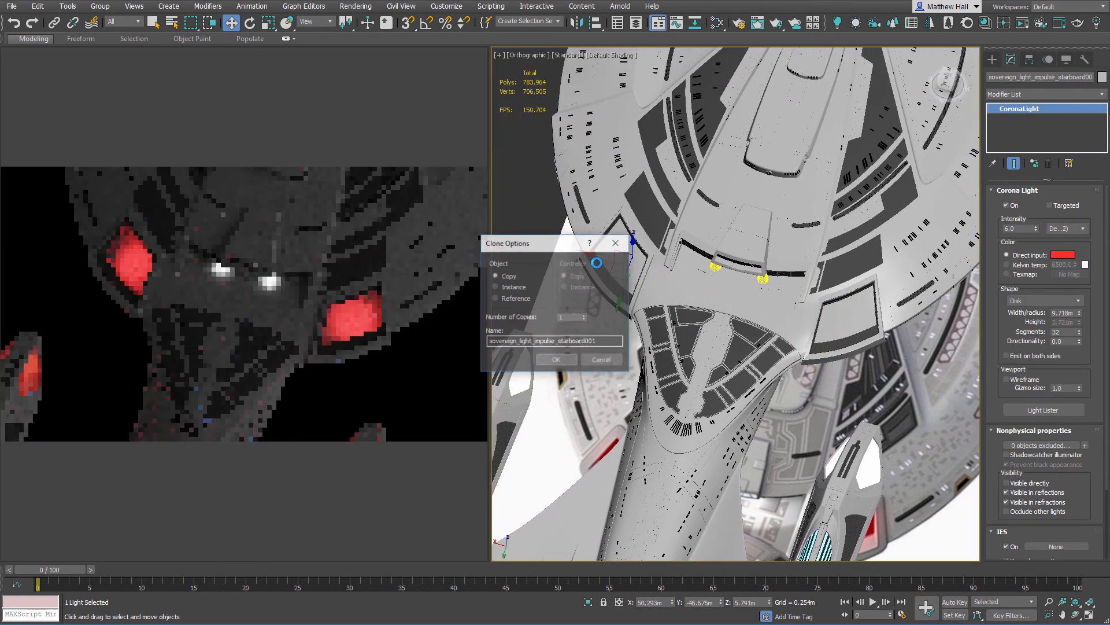
pyautogui.click(513, 287)
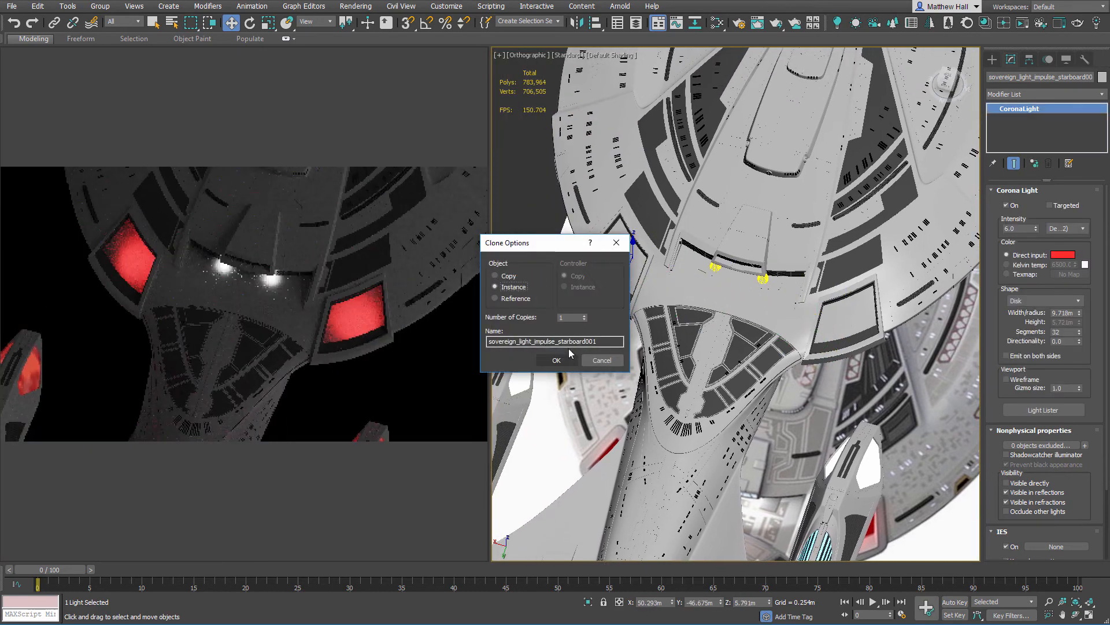
pyautogui.moveTo(558, 341); pyautogui.dragTo(637, 345)
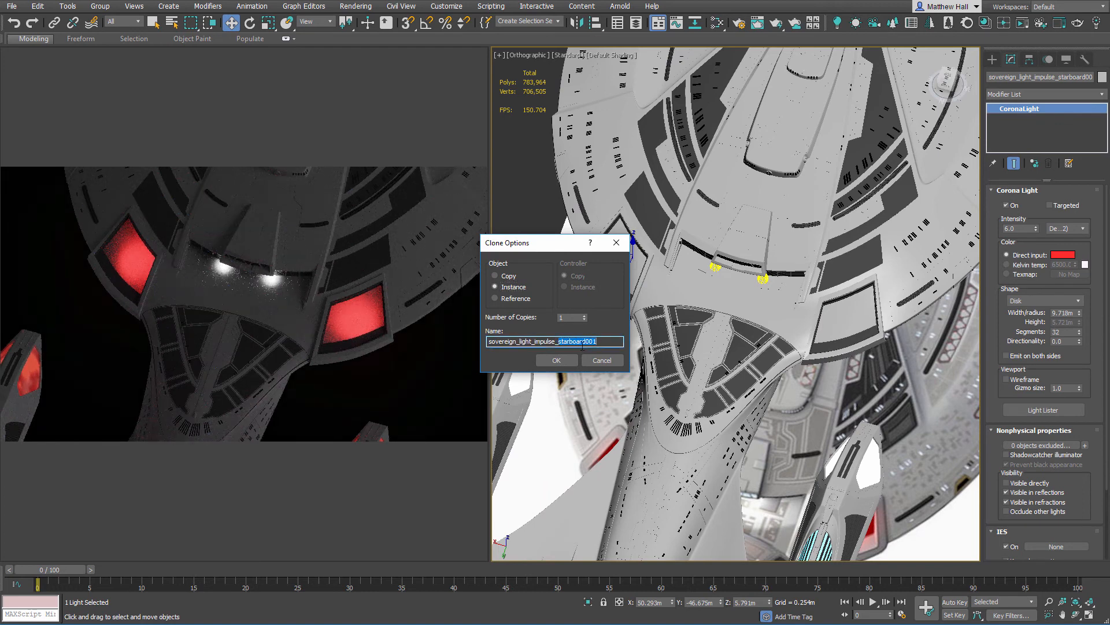
pyautogui.write('por')
pyautogui.click(556, 361)
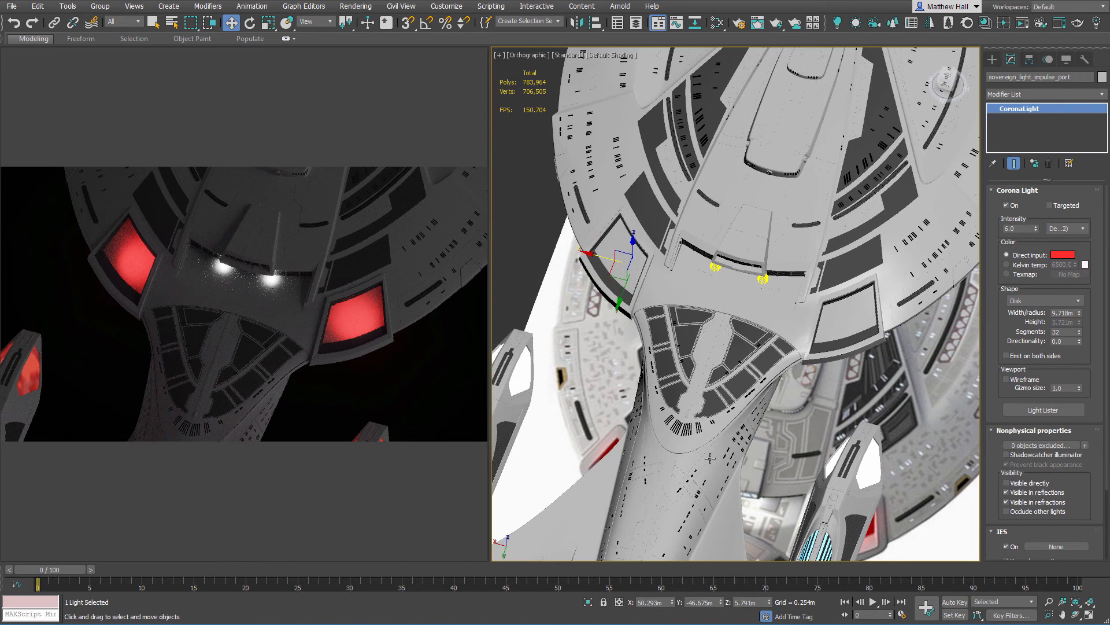
pyautogui.click(666, 605)
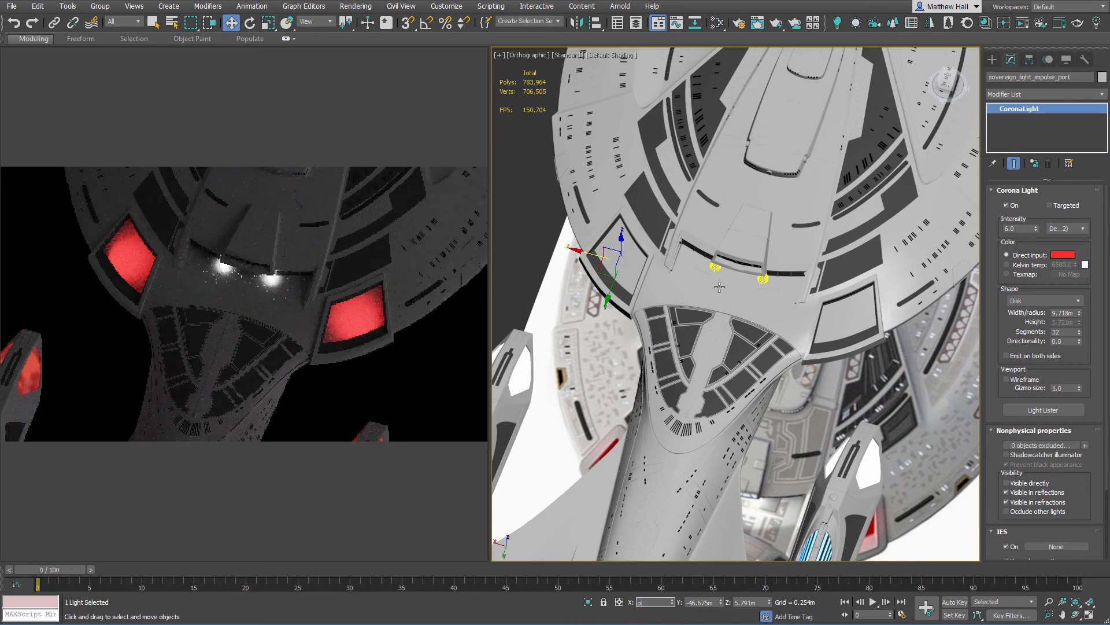
# Switch the viewport to Perspective and select the port pennant disk light beside the engineering hull
pyautogui.keyDown('alt'); pyautogui.moveTo(699, 280); pyautogui.dragTo(754, 267, button='middle'); pyautogui.keyUp('alt')
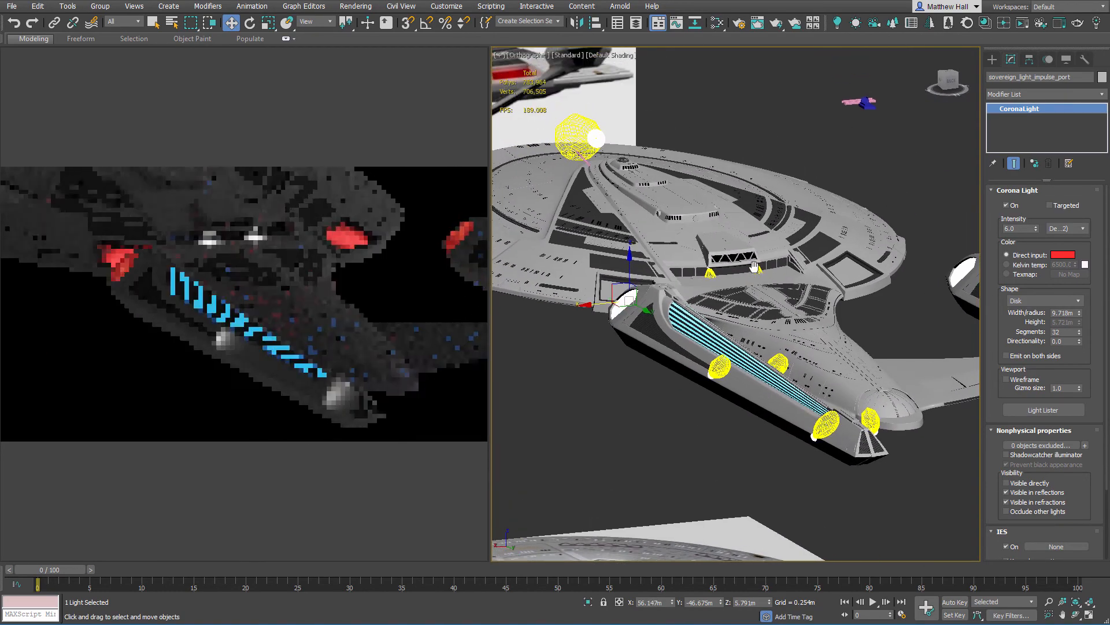
pyautogui.press('p')
pyautogui.keyDown('alt'); pyautogui.moveTo(648, 251); pyautogui.dragTo(672, 269, button='middle'); pyautogui.keyUp('alt')
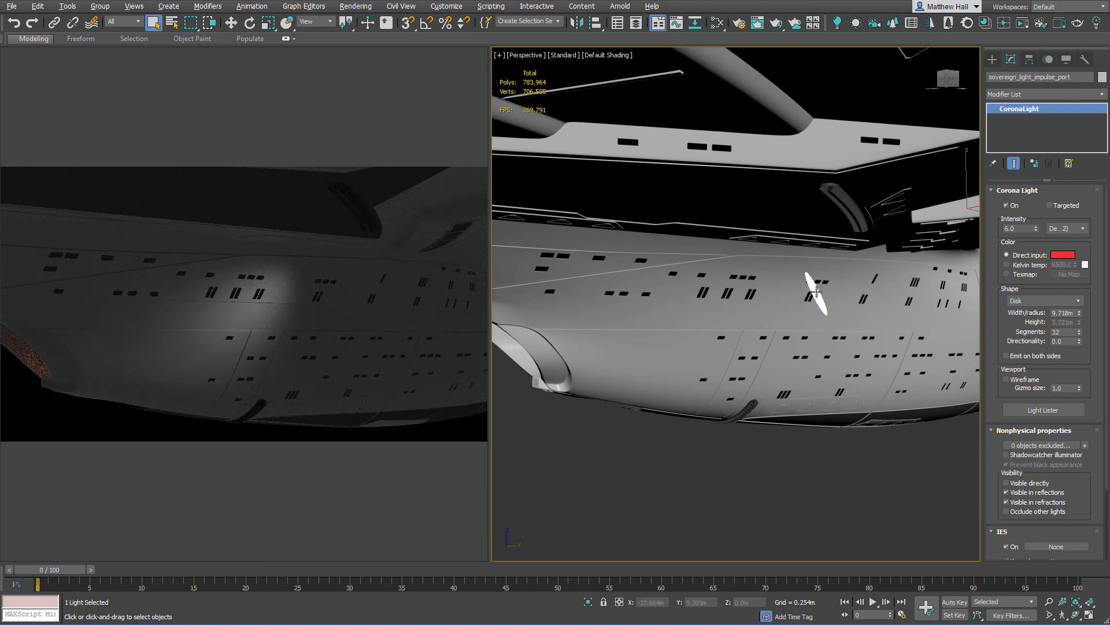
pyautogui.click(812, 287)
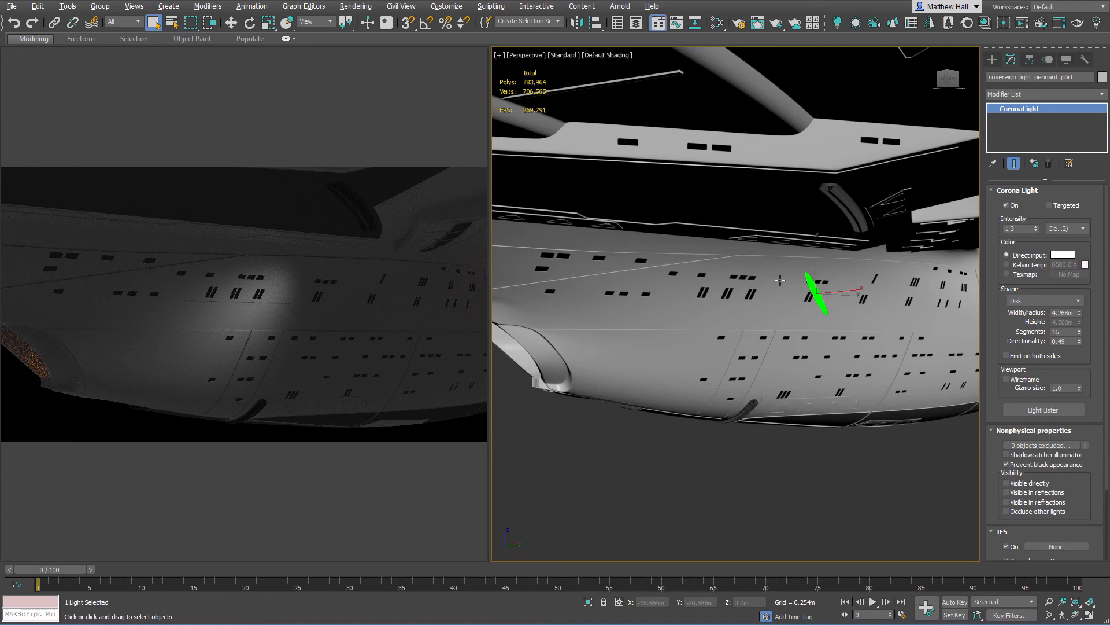
# Examine the pennant light's glow on the engineering hull and the overall lighting across the saucer and nacelles
pyautogui.keyDown('alt'); pyautogui.moveTo(780, 280); pyautogui.dragTo(812, 274, button='middle'); pyautogui.keyUp('alt')
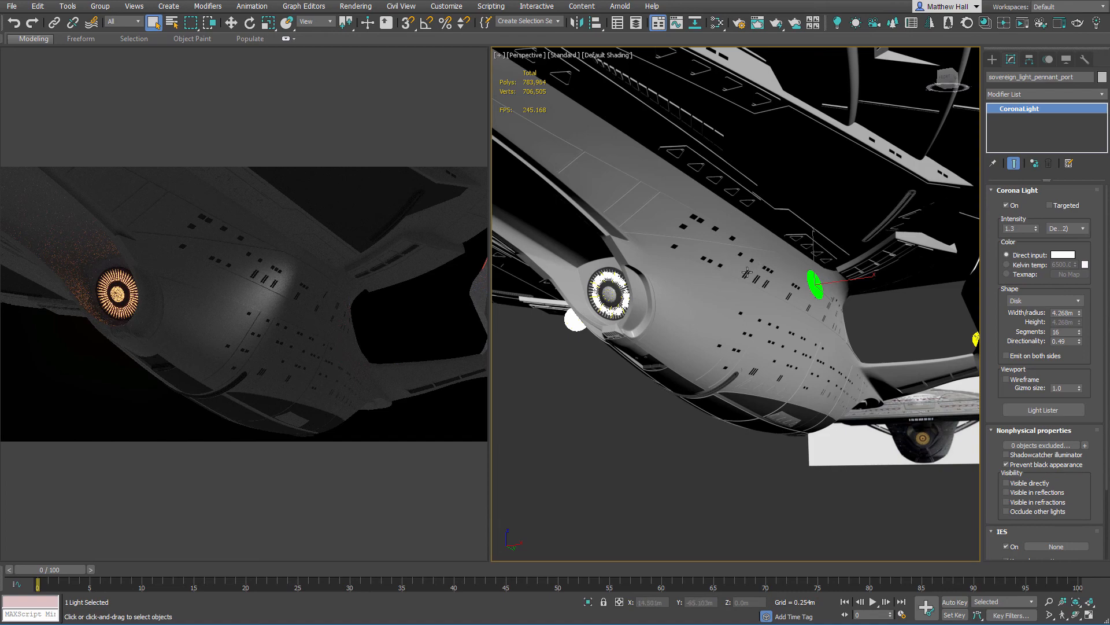
pyautogui.keyDown('alt'); pyautogui.moveTo(808, 287); pyautogui.dragTo(784, 292, button='middle'); pyautogui.keyUp('alt')
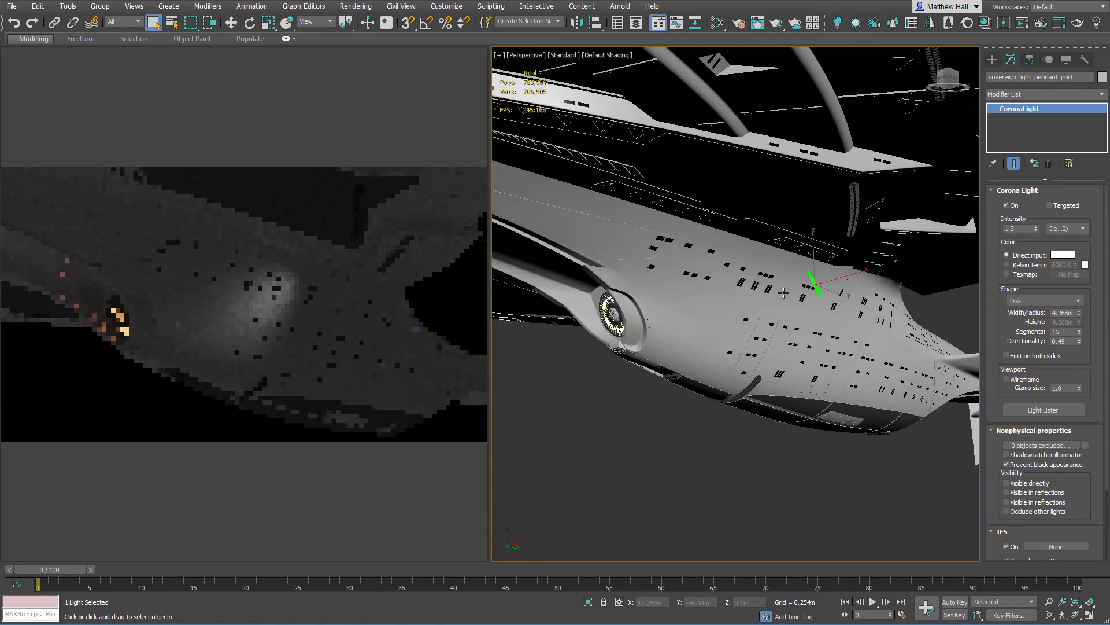
pyautogui.scroll(3, 784, 293)
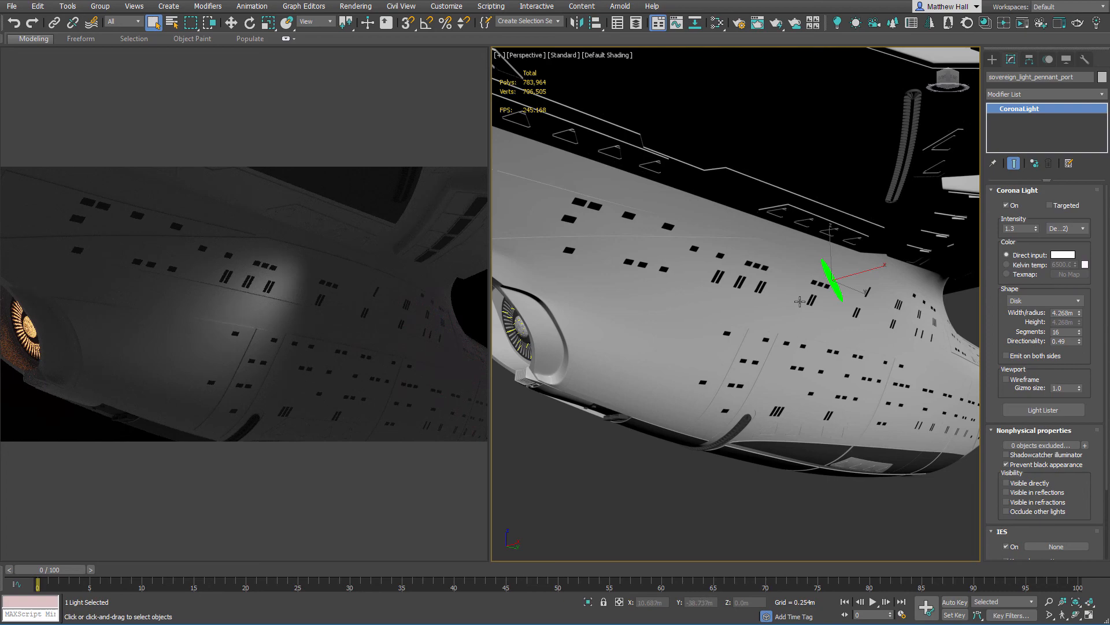
pyautogui.scroll(-6, 816, 292)
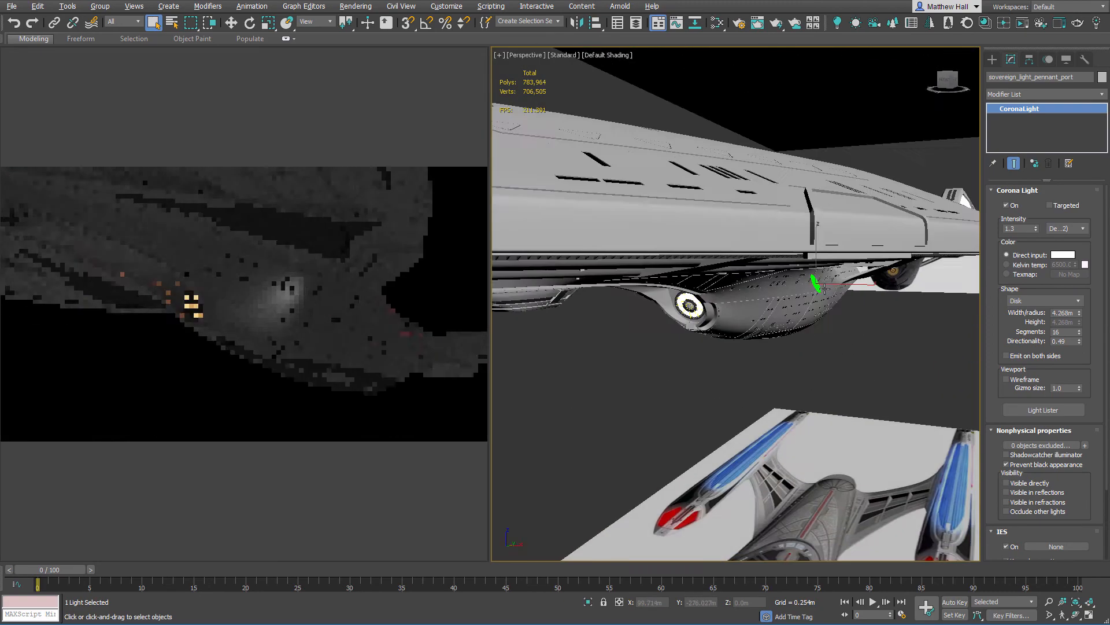
pyautogui.keyDown('alt'); pyautogui.moveTo(825, 288); pyautogui.dragTo(801, 288, button='middle'); pyautogui.keyUp('alt')
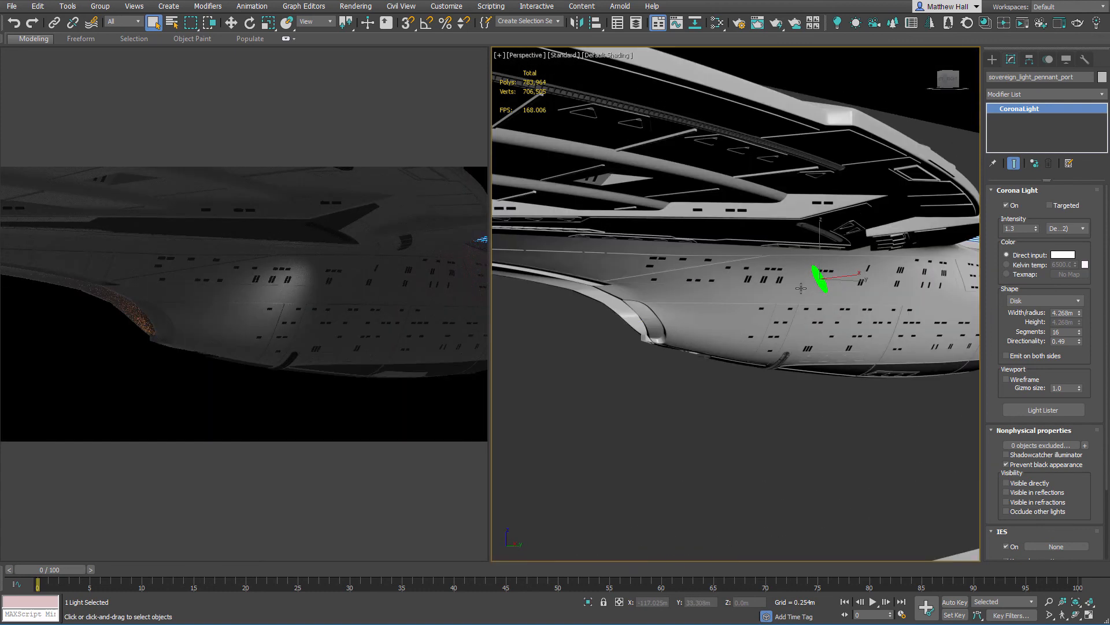
pyautogui.scroll(-4, 801, 288)
pyautogui.scroll(-4, 835, 296)
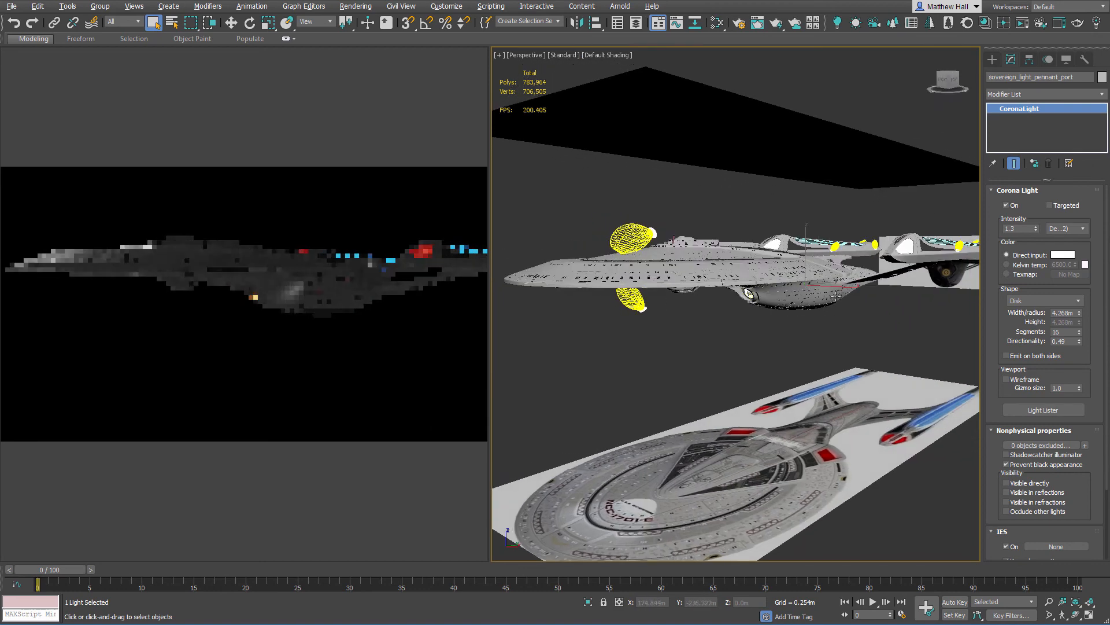
pyautogui.keyDown('alt'); pyautogui.moveTo(837, 295); pyautogui.dragTo(841, 302, button='middle'); pyautogui.keyUp('alt')
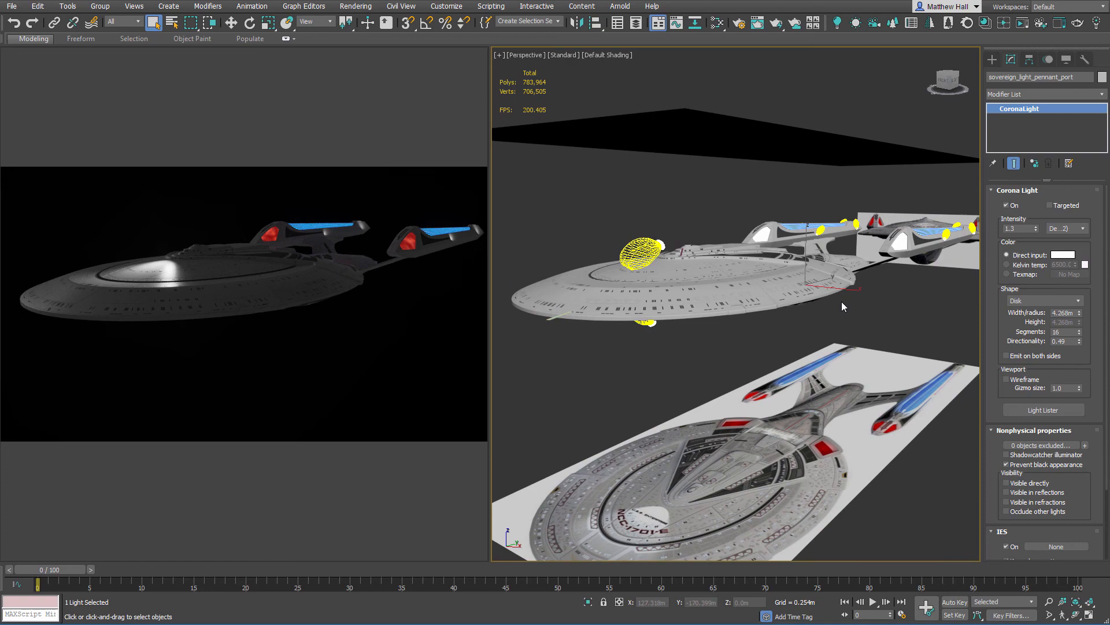
pyautogui.scroll(6, 771, 319)
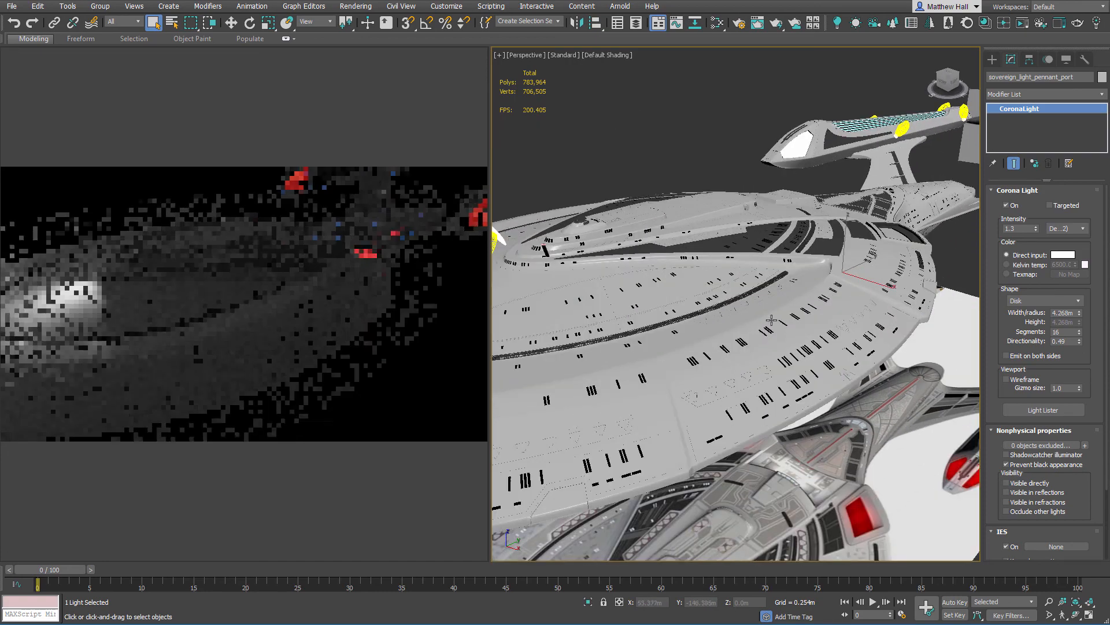
pyautogui.scroll(3, 771, 320)
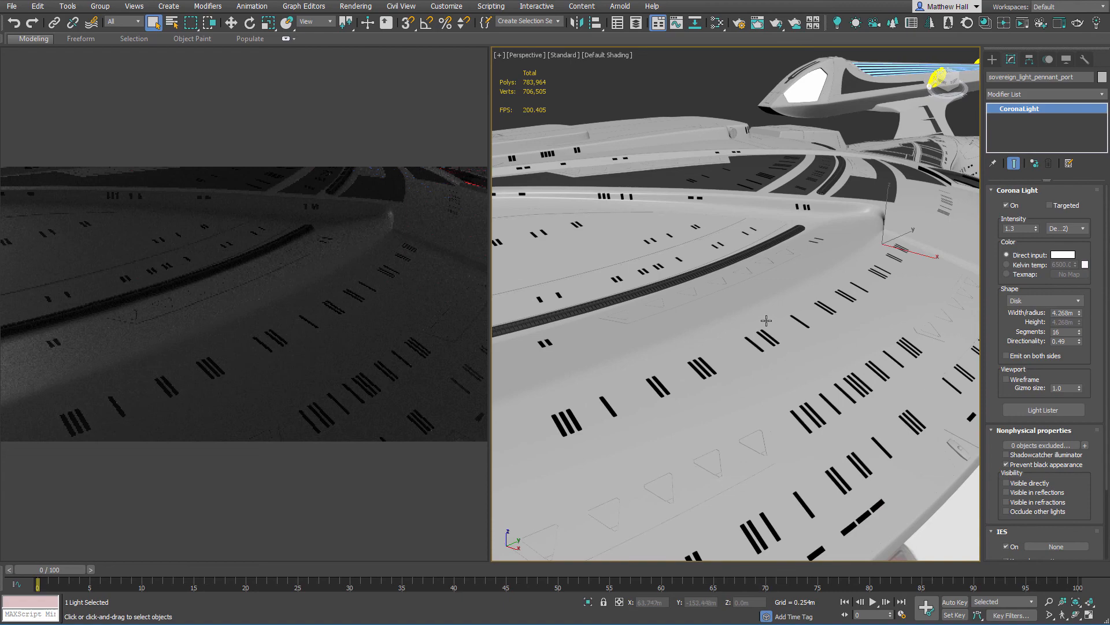
pyautogui.scroll(-8, 766, 320)
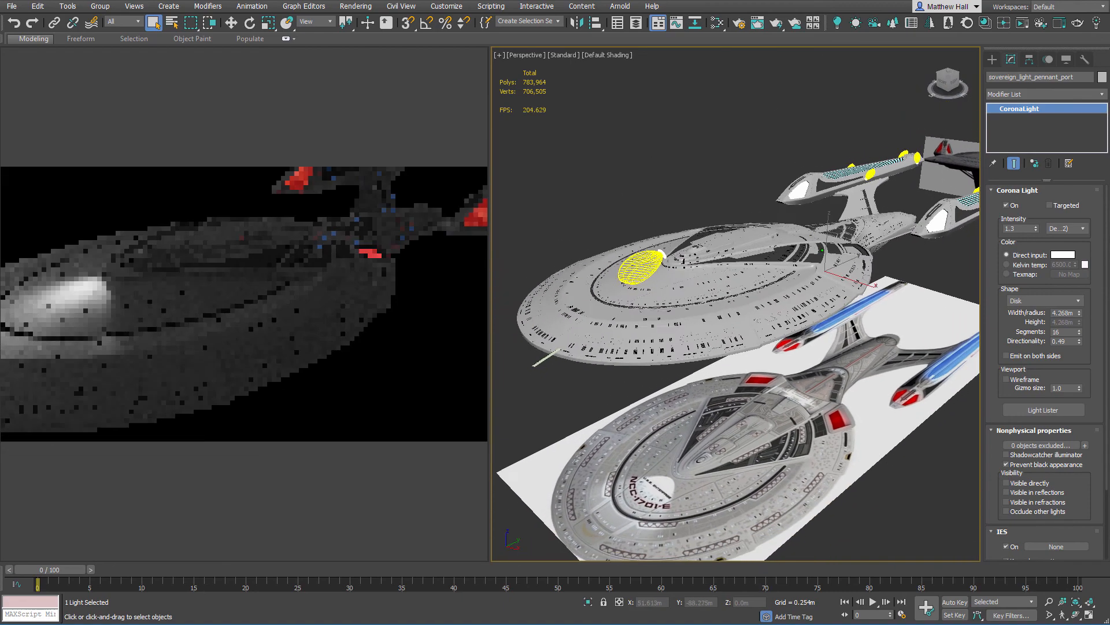
pyautogui.scroll(-2, 822, 250)
pyautogui.moveTo(806, 299); pyautogui.dragTo(763, 329, button='middle')
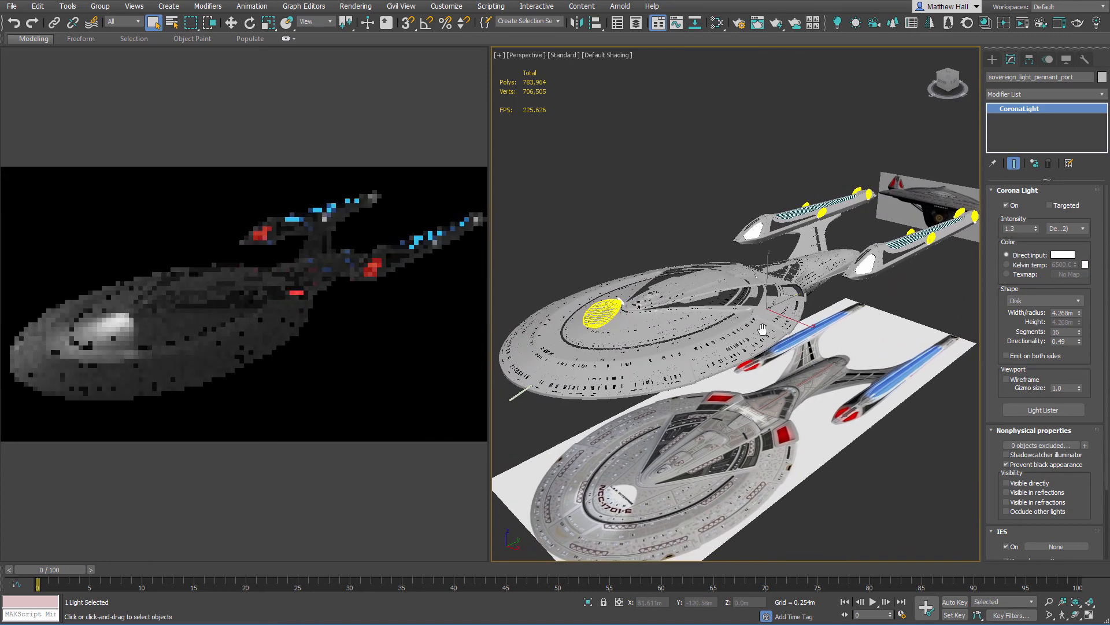